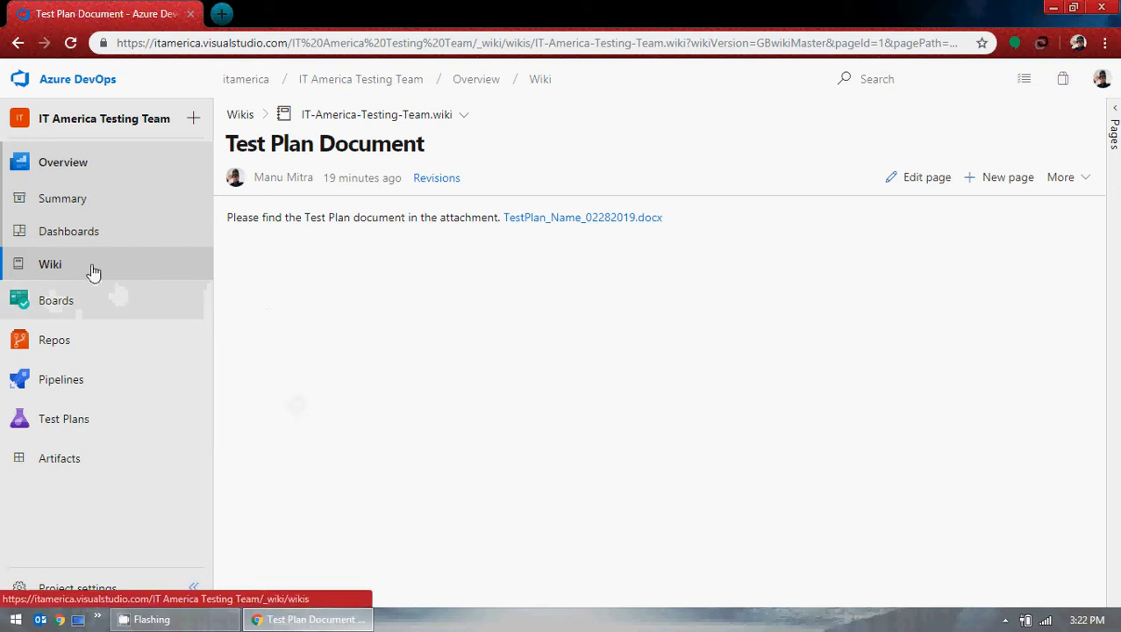
Step: Look through the project's Summary, Dashboards and Wiki pages in the Overview section
click(83, 199)
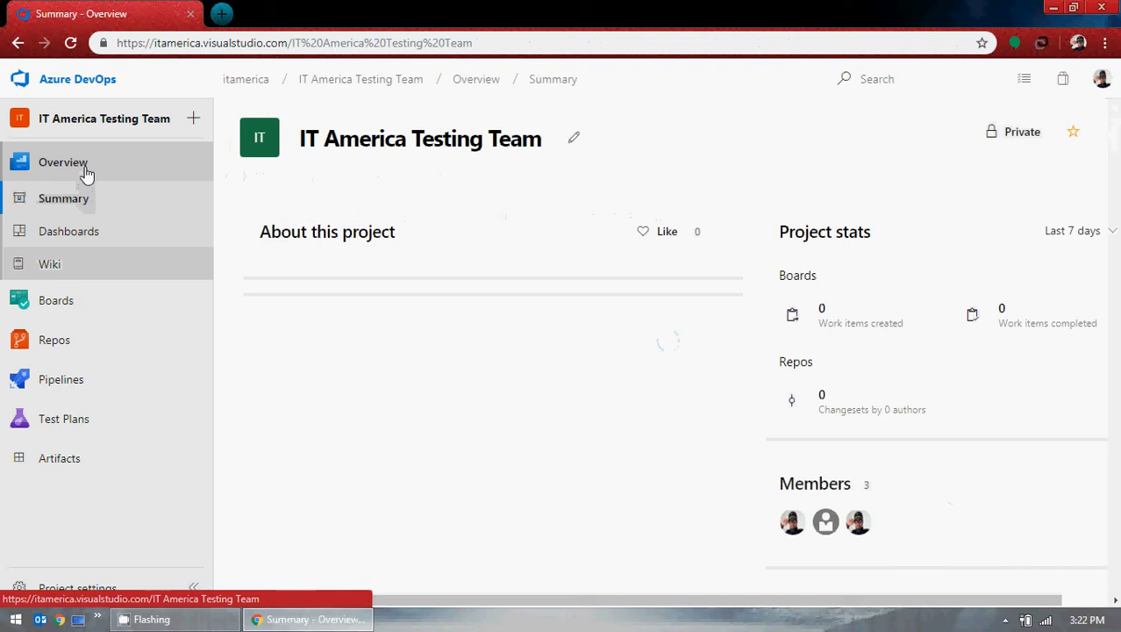
click(86, 174)
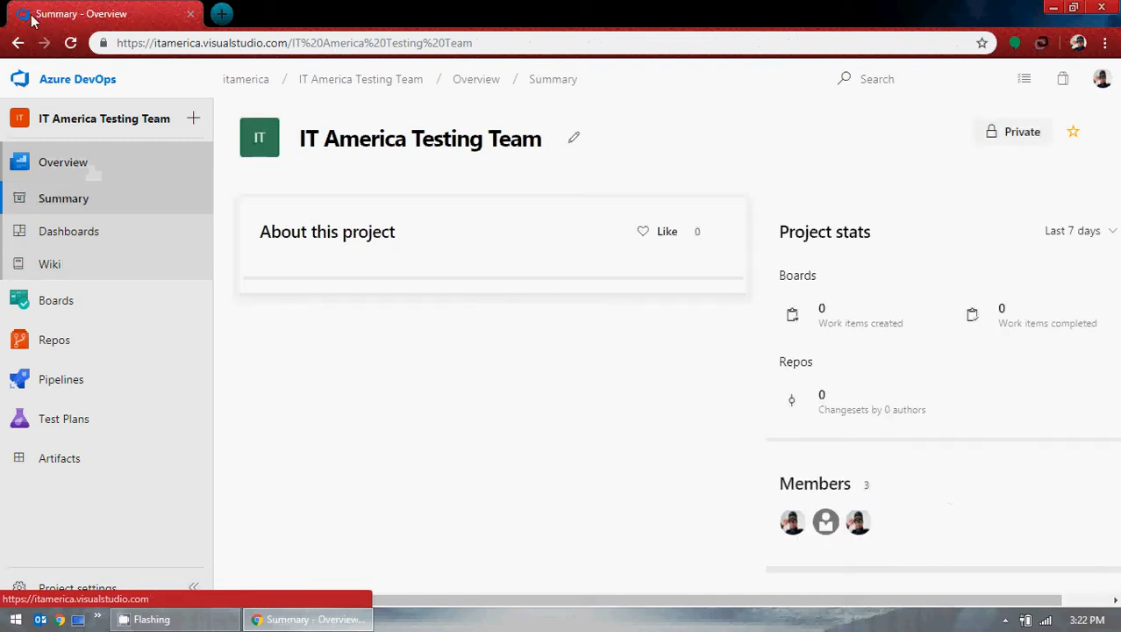
click(86, 231)
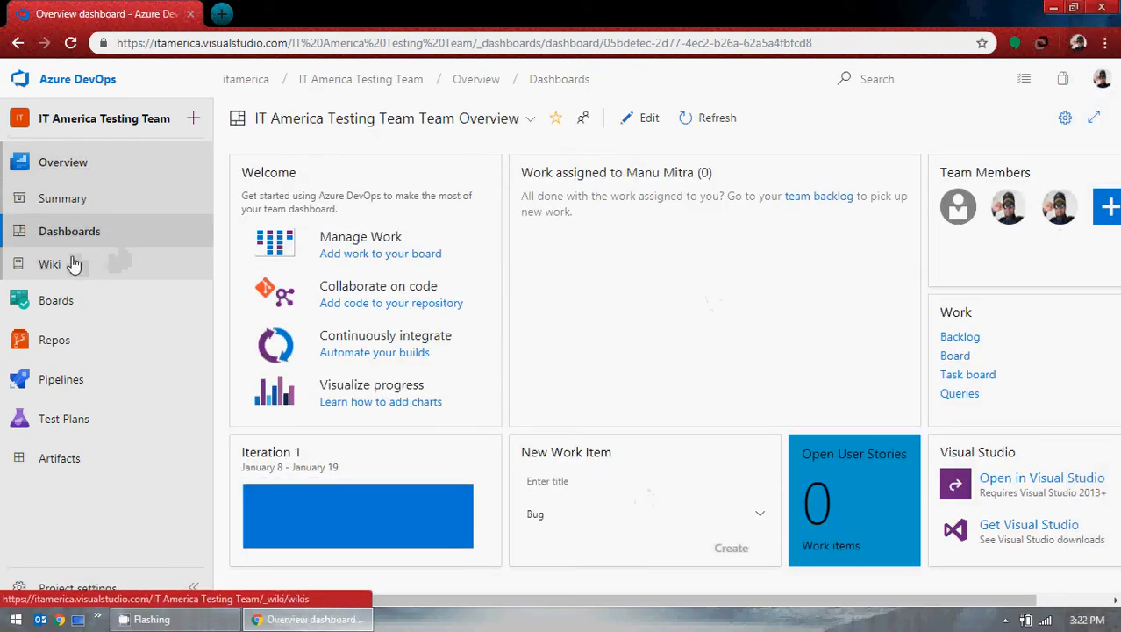
click(73, 263)
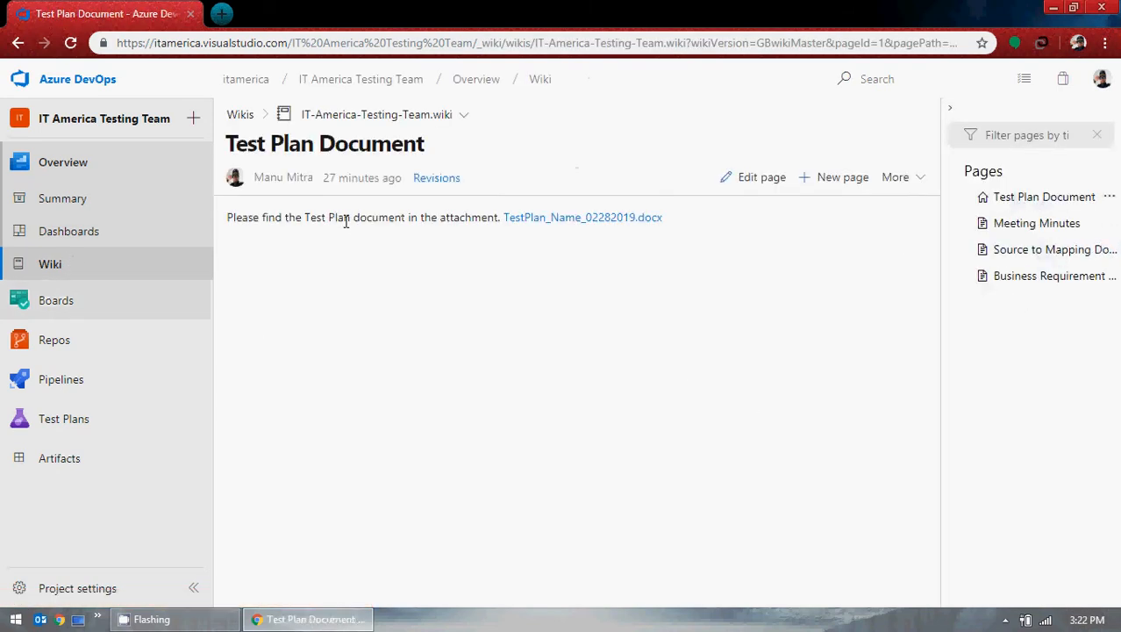
Step: Open the Work Items list of the project's Boards section
mouse_move(10, 345)
mouse_move(57, 309)
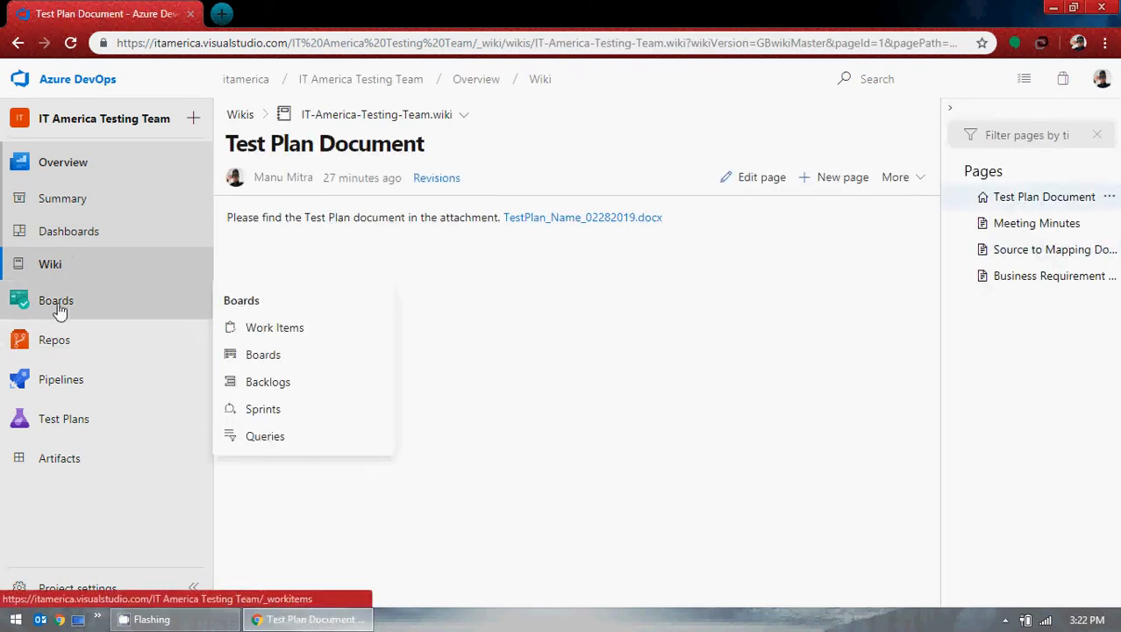
click(281, 337)
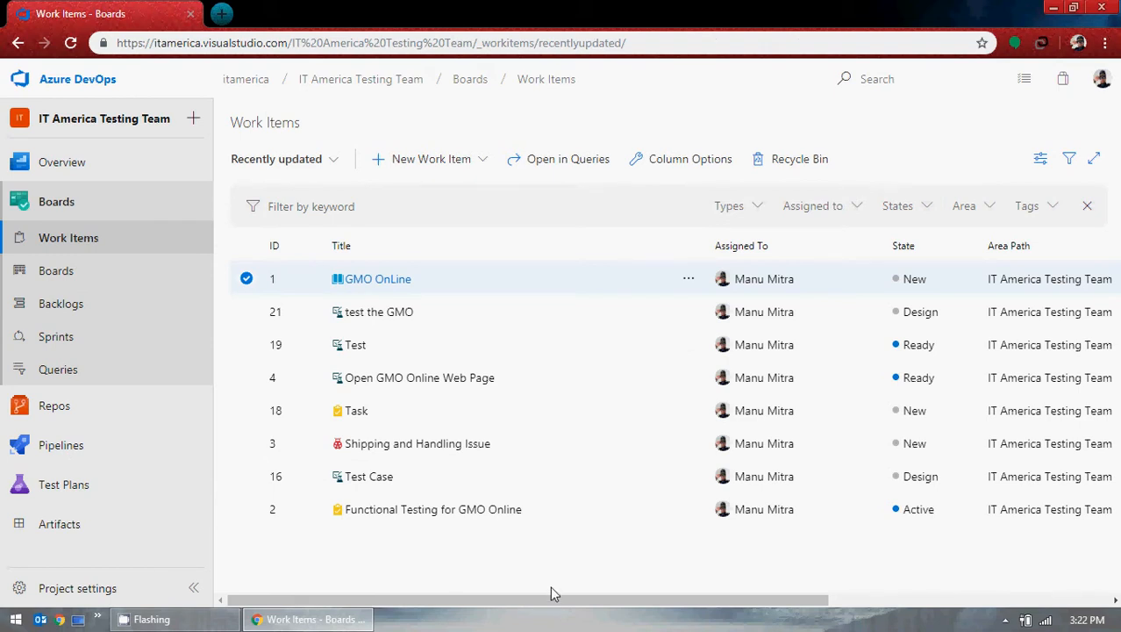
Step: Collapse the project navigation sidebar, and view the work items list in full screen mode before returning to the normal view
mouse_move(145, 484)
click(194, 587)
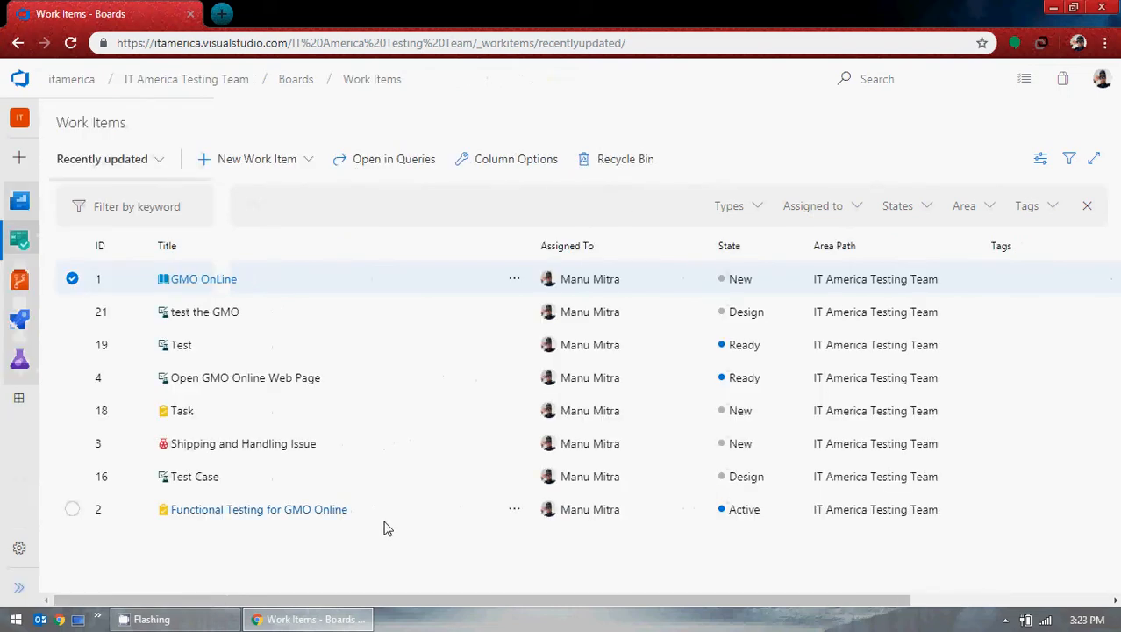
click(19, 587)
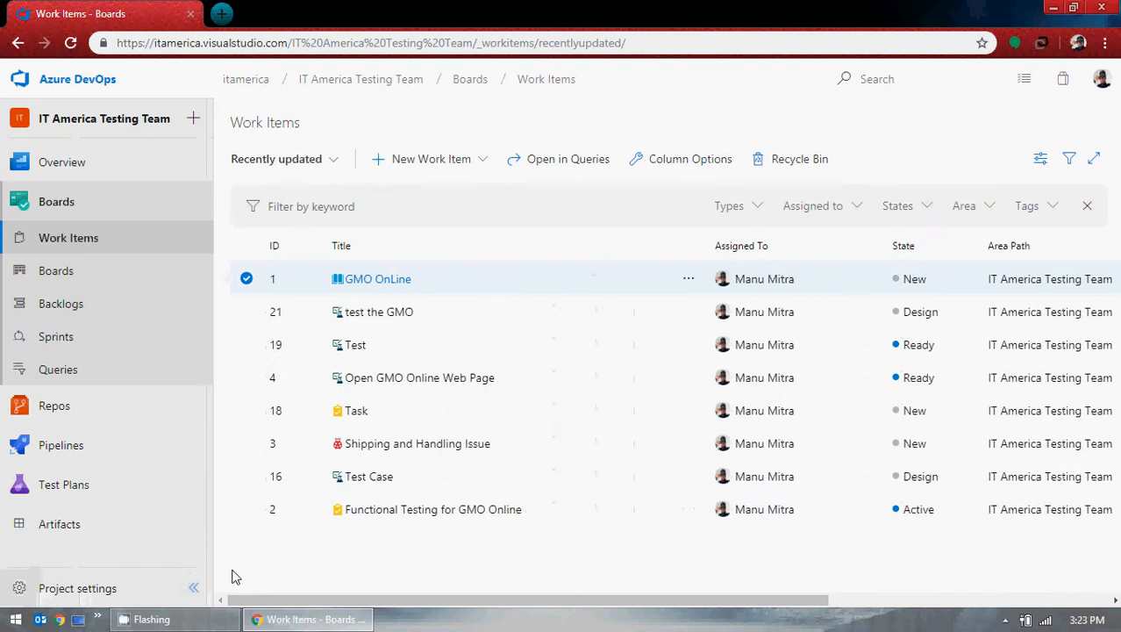
click(200, 591)
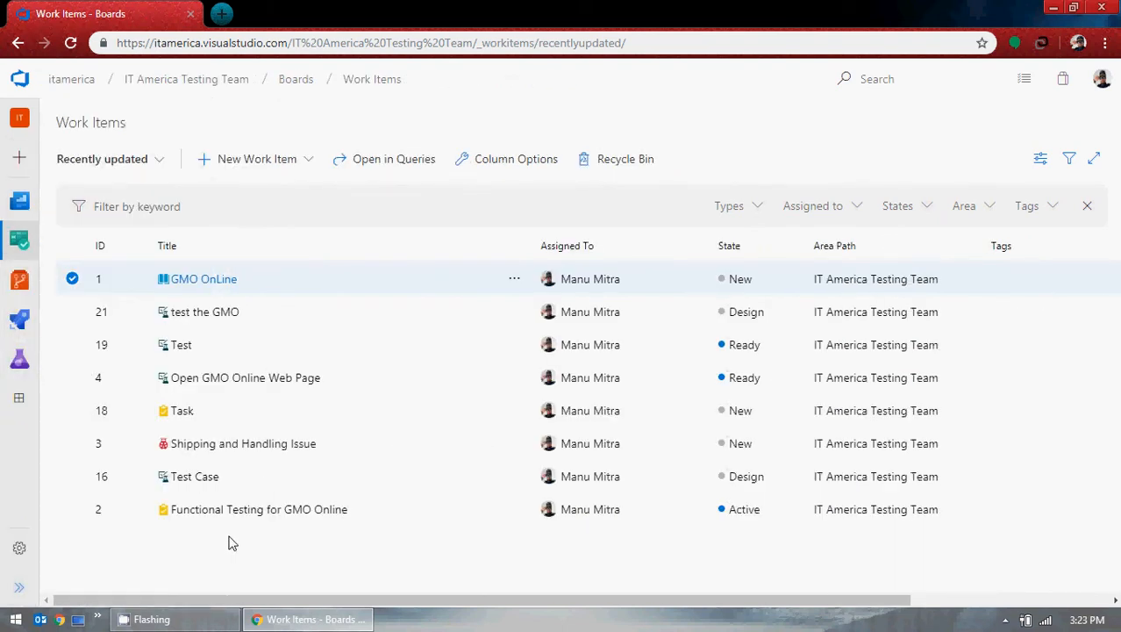
click(1094, 158)
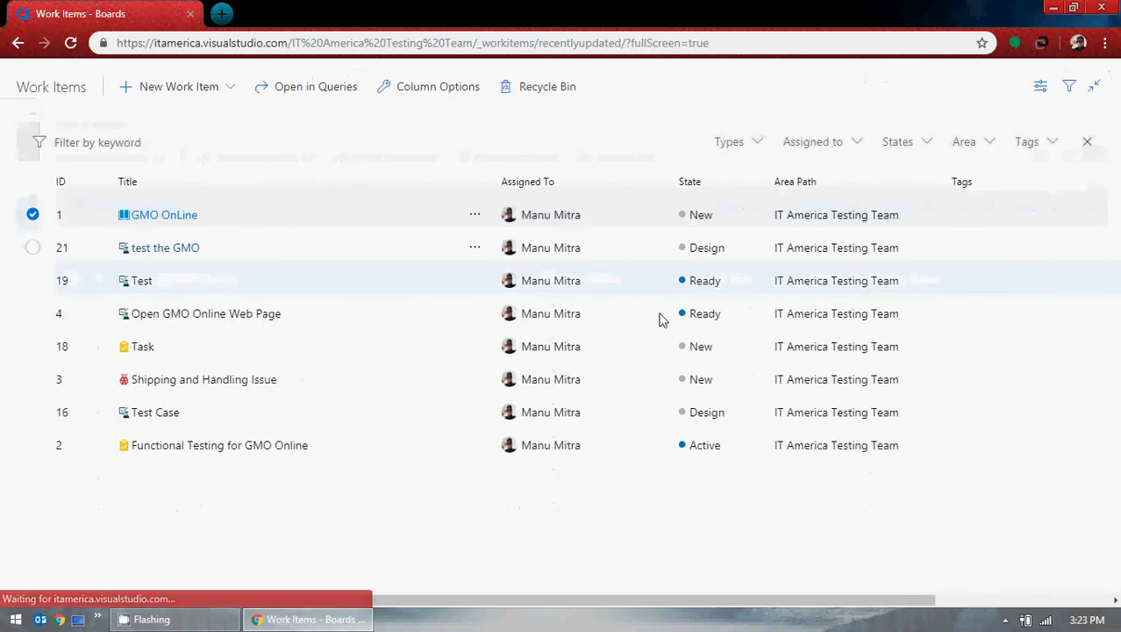
click(1094, 86)
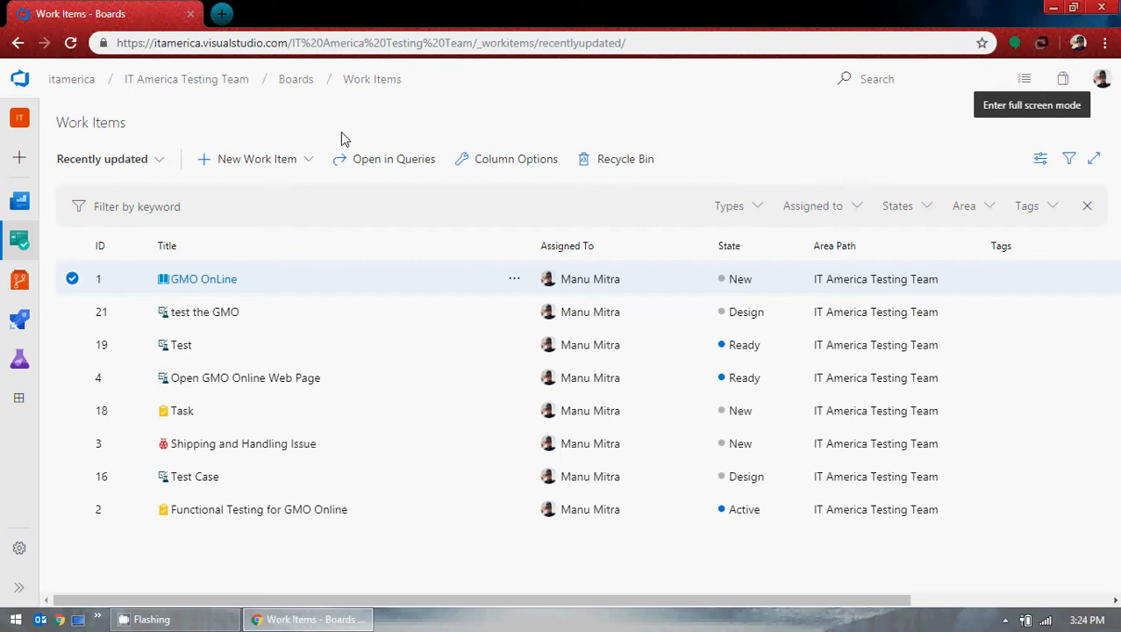
Step: Start a new work item of type User Story
click(307, 162)
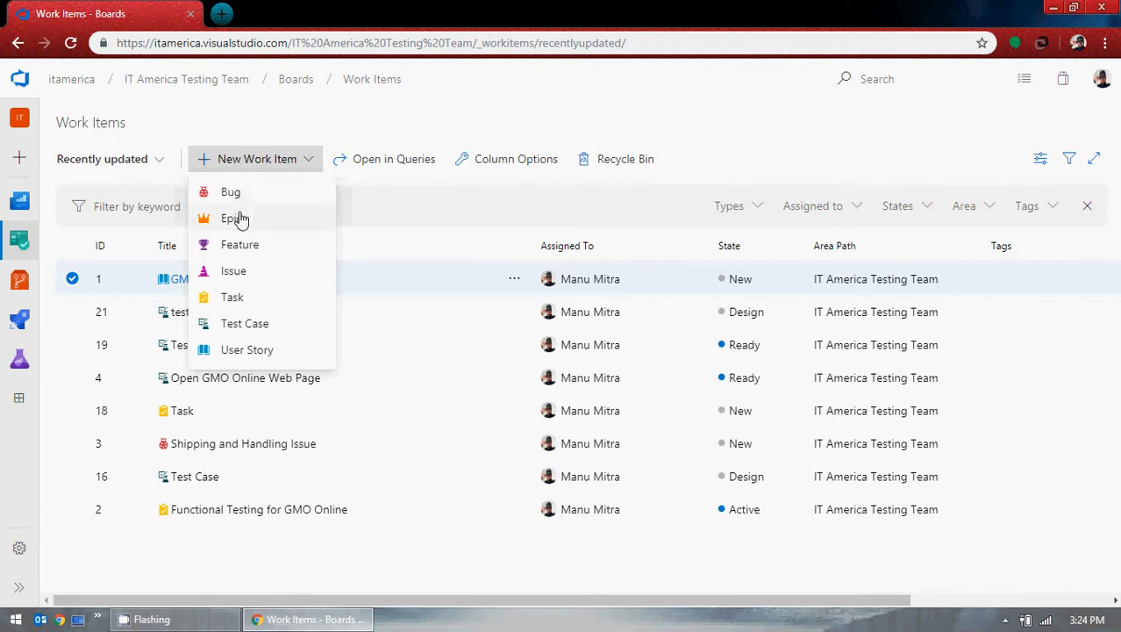
click(239, 351)
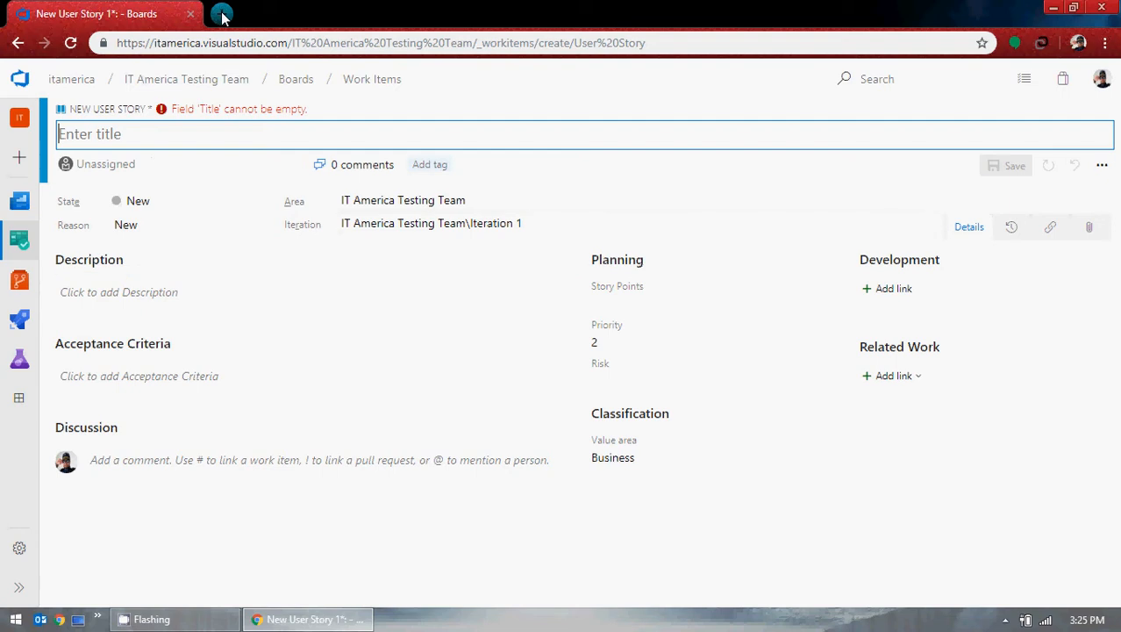
click(60, 620)
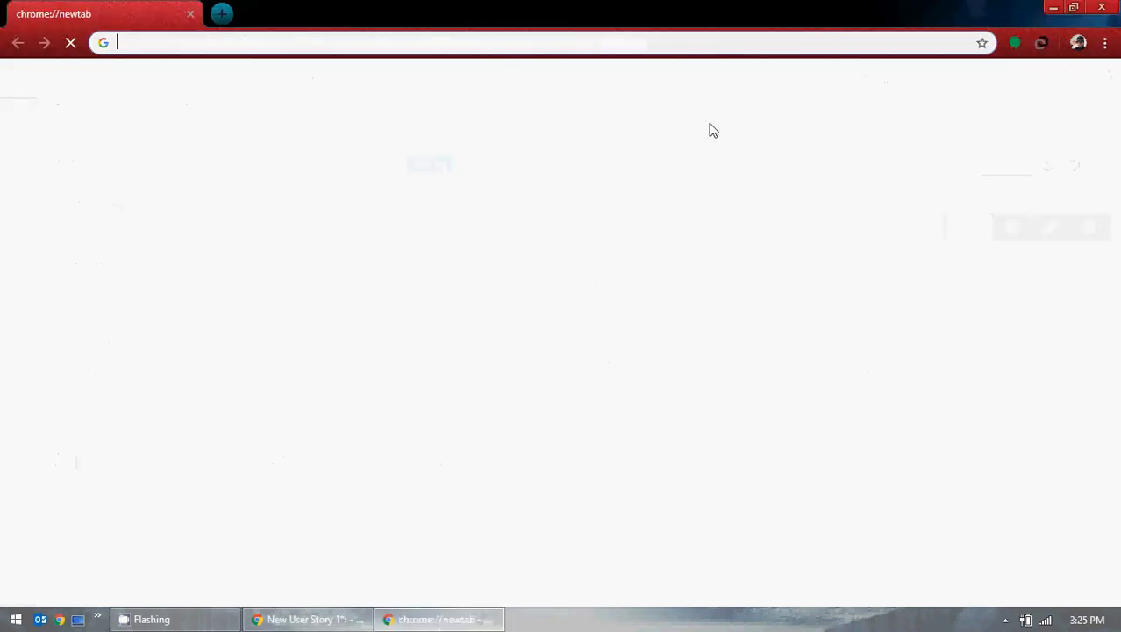
text(gm)
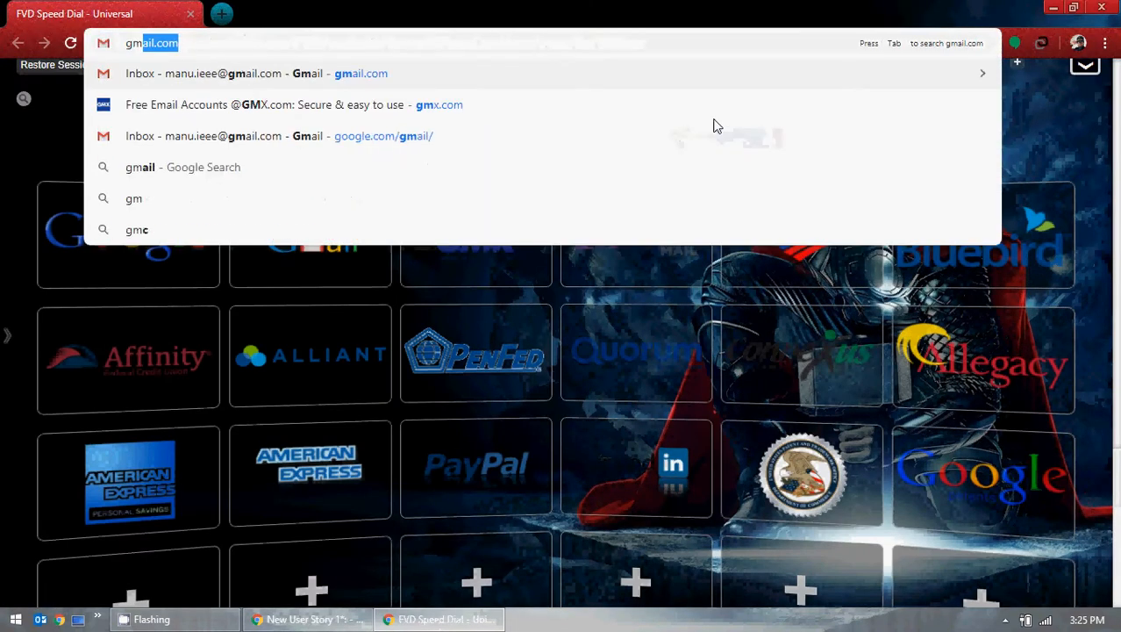
text(o)
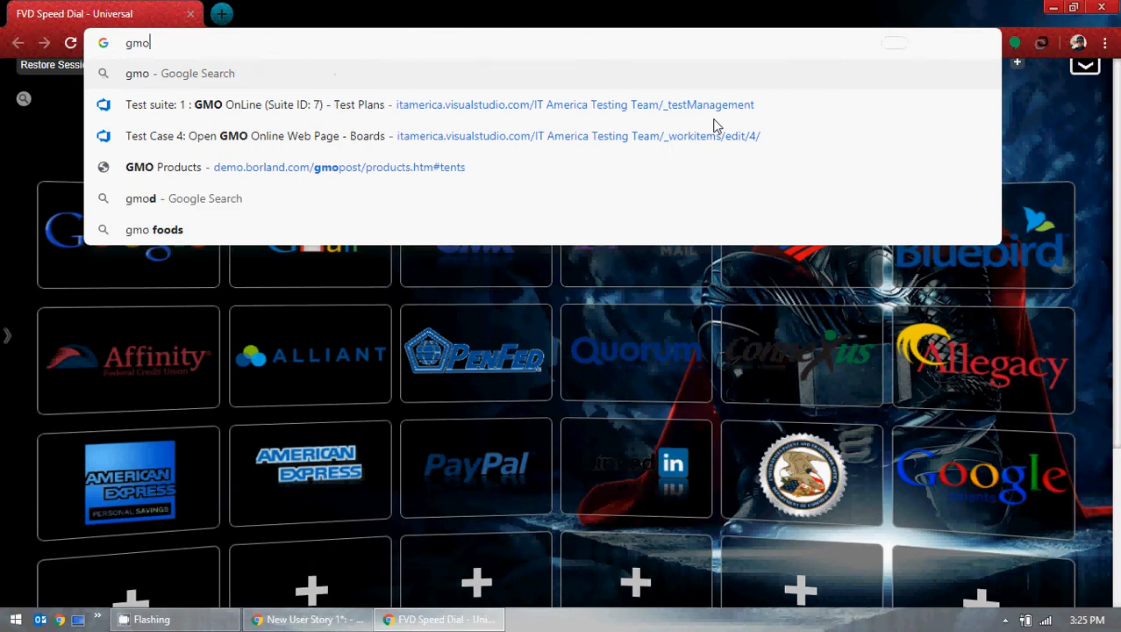
key(Down)
key(Down)
key(Down)
key(BackSpace)
key(BackSpace)
key(BackSpace)
key(BackSpace)
key(BackSpace)
key(BackSpace)
key(BackSpace)
key(BackSpace)
key(BackSpace)
key(BackSpace)
key(BackSpace)
key(BackSpace)
key(BackSpace)
key(BackSpace)
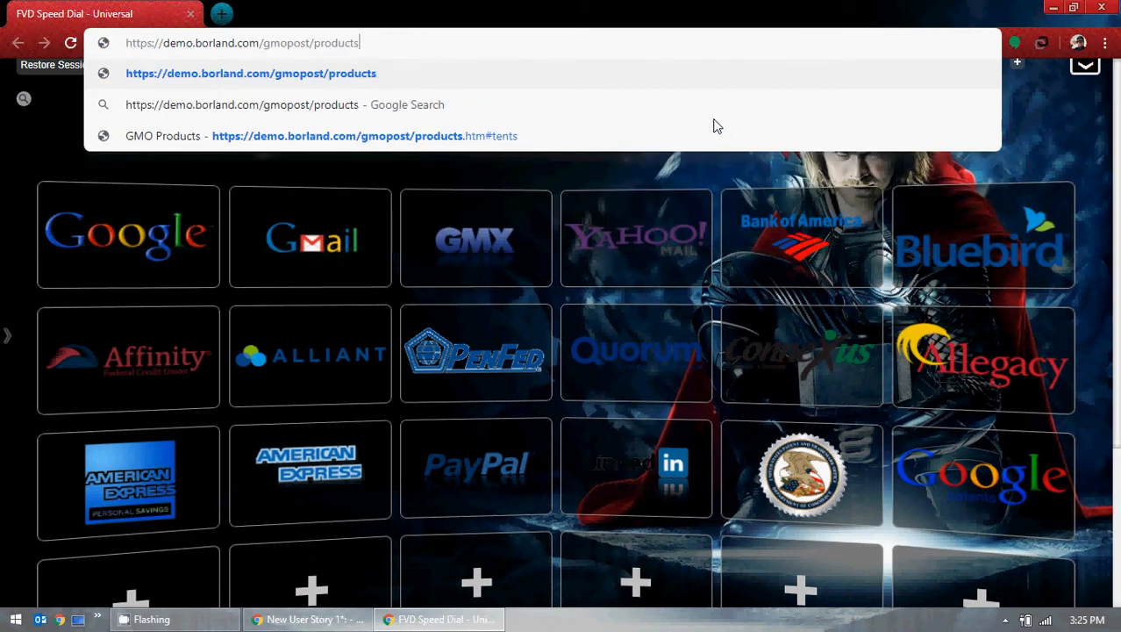
key(Return)
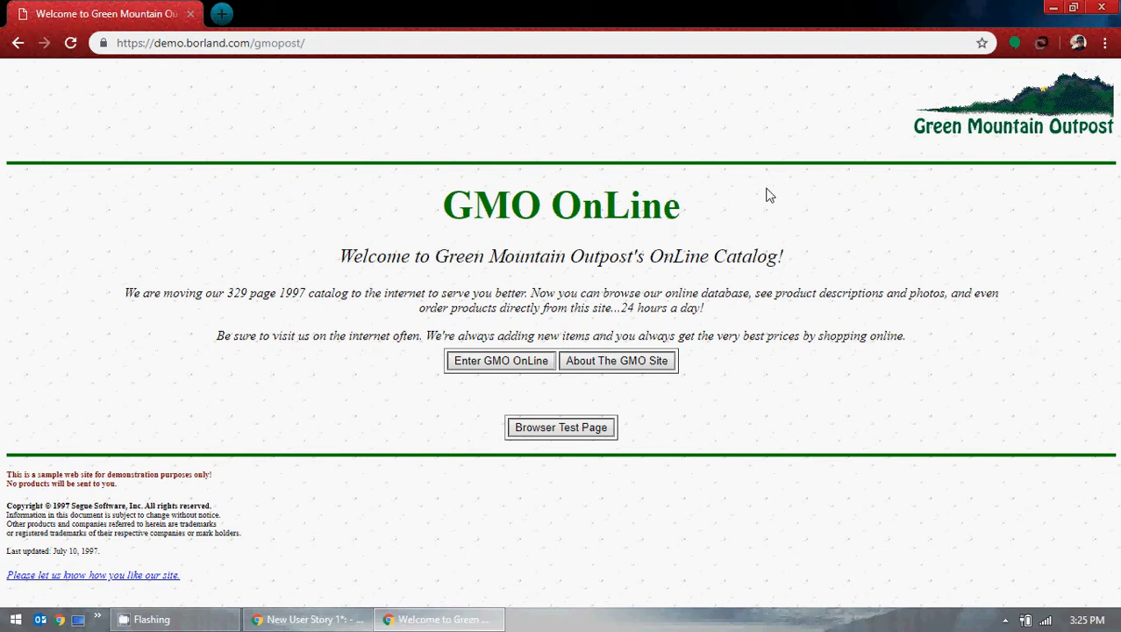
click(1053, 7)
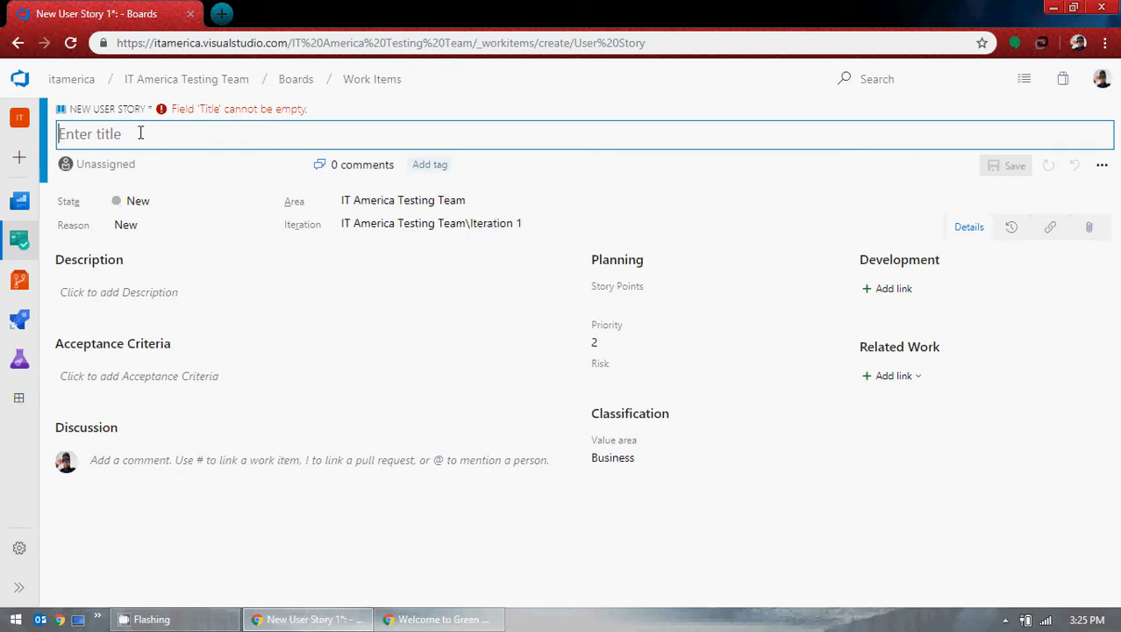
Step: Title the new user story "Develop and Testing of GMO OnLine Project"
text(Des)
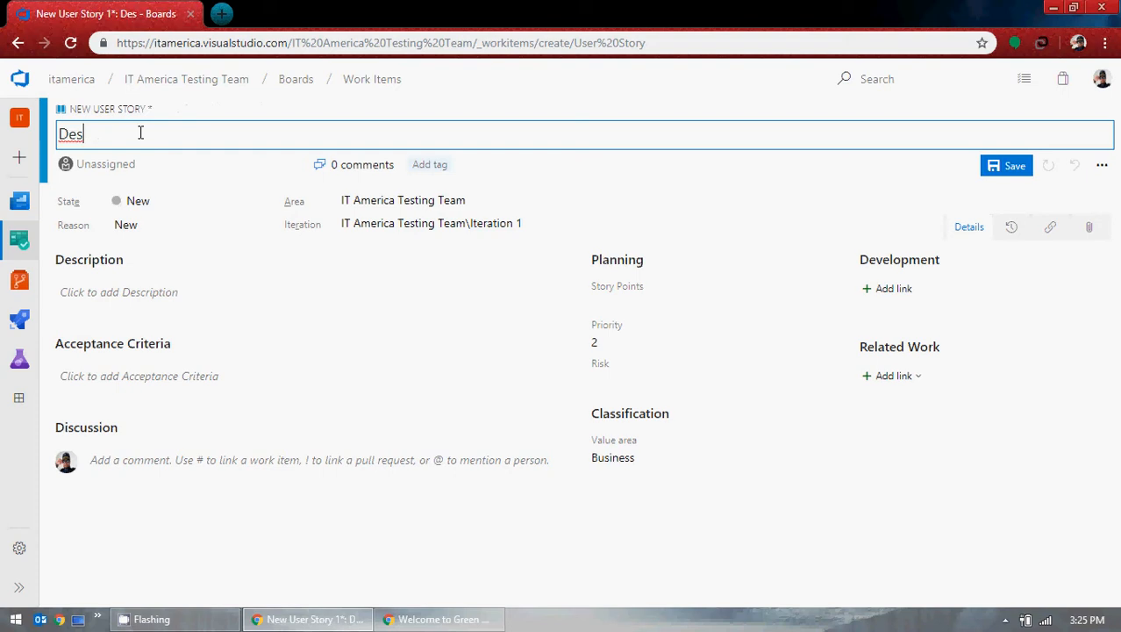
key(BackSpace)
text(velop )
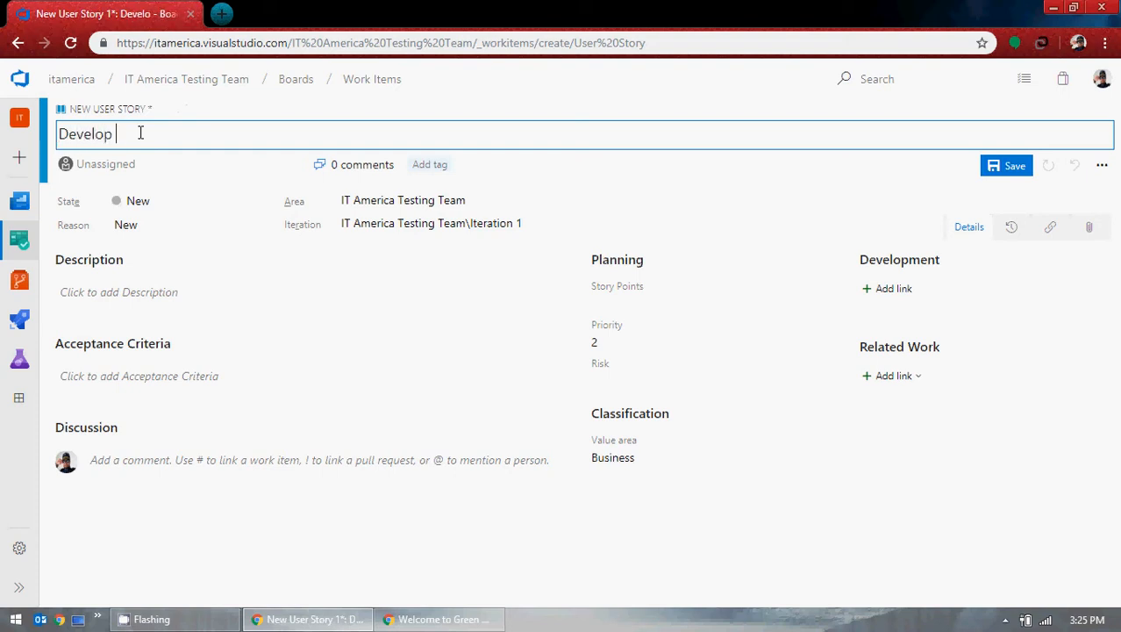
text(and Testing of GMO )
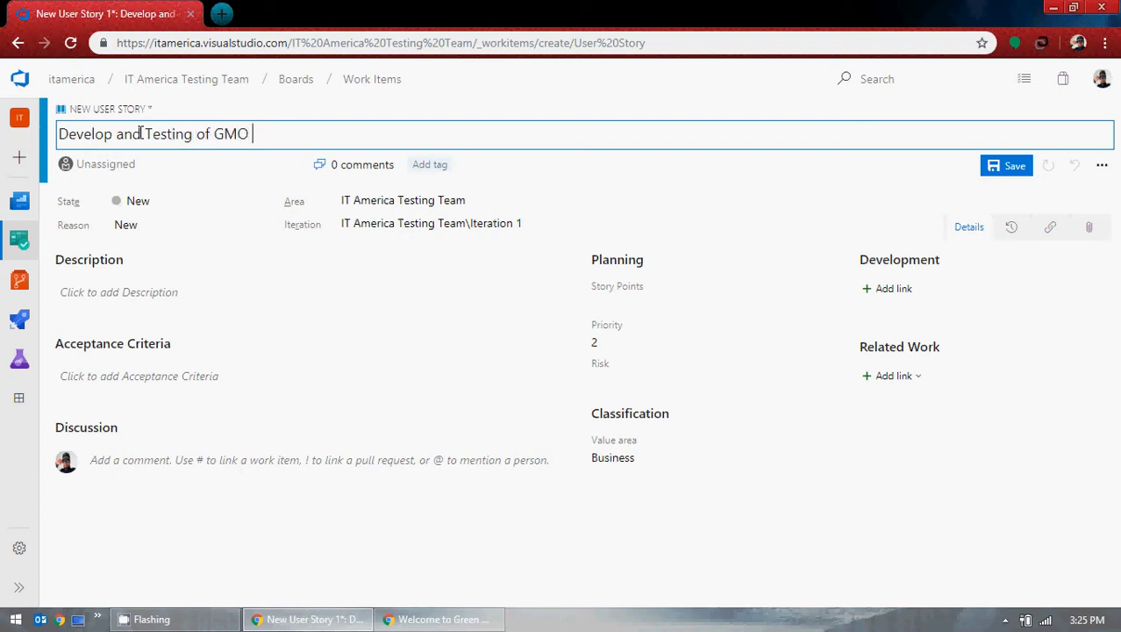
text(OnLine Project)
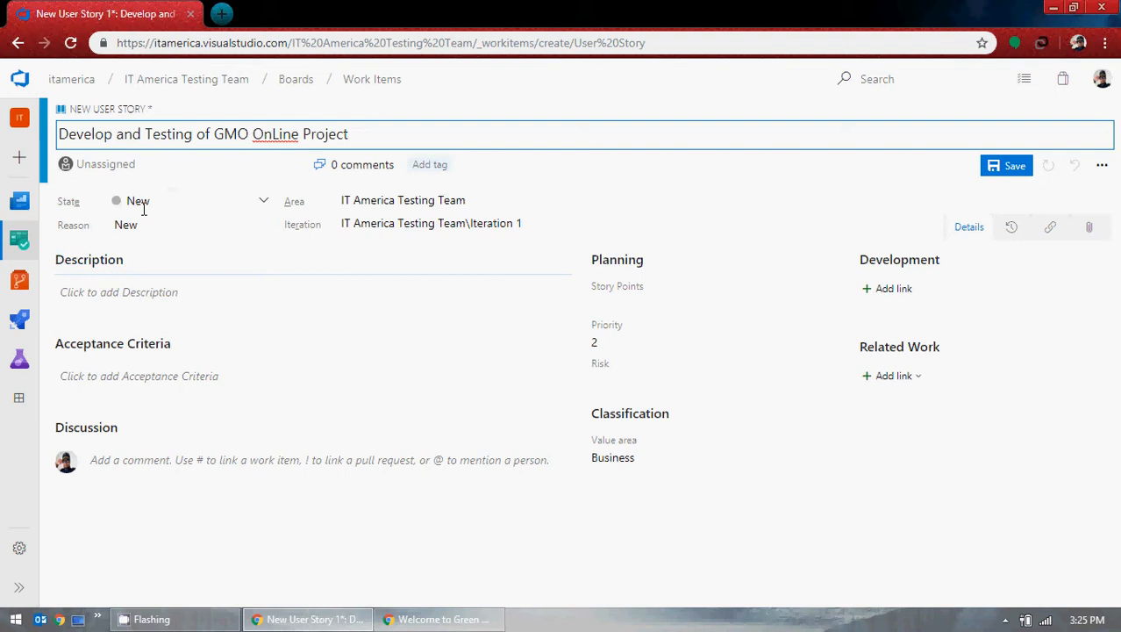
Step: Examine the options available for the user story's State, Reason, Area and Iteration without changing them
click(264, 207)
click(265, 207)
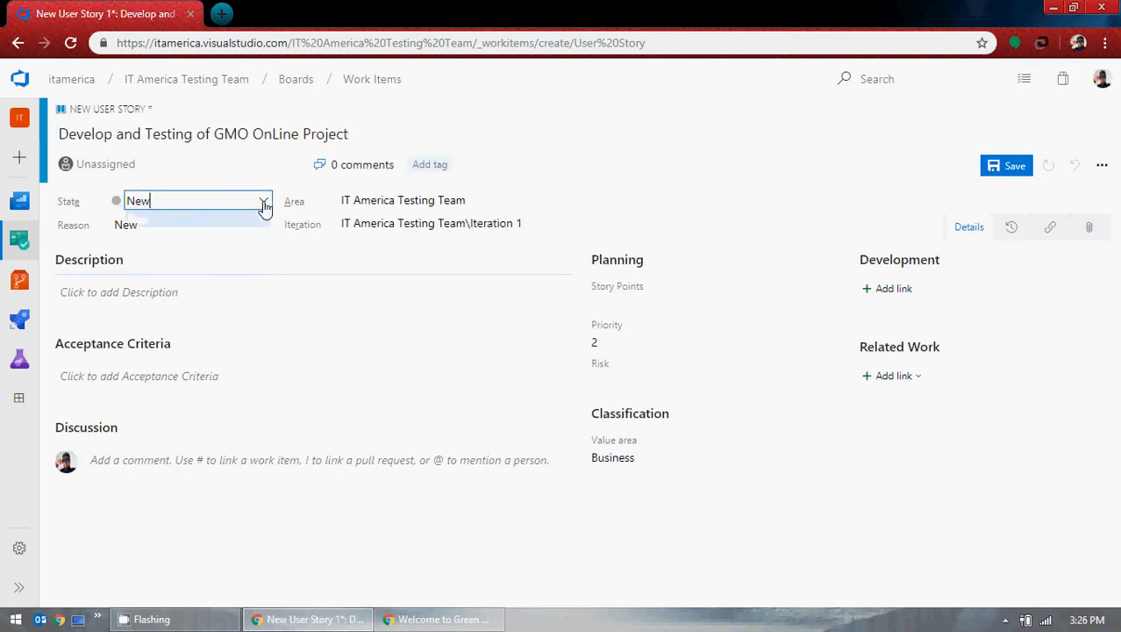
click(265, 225)
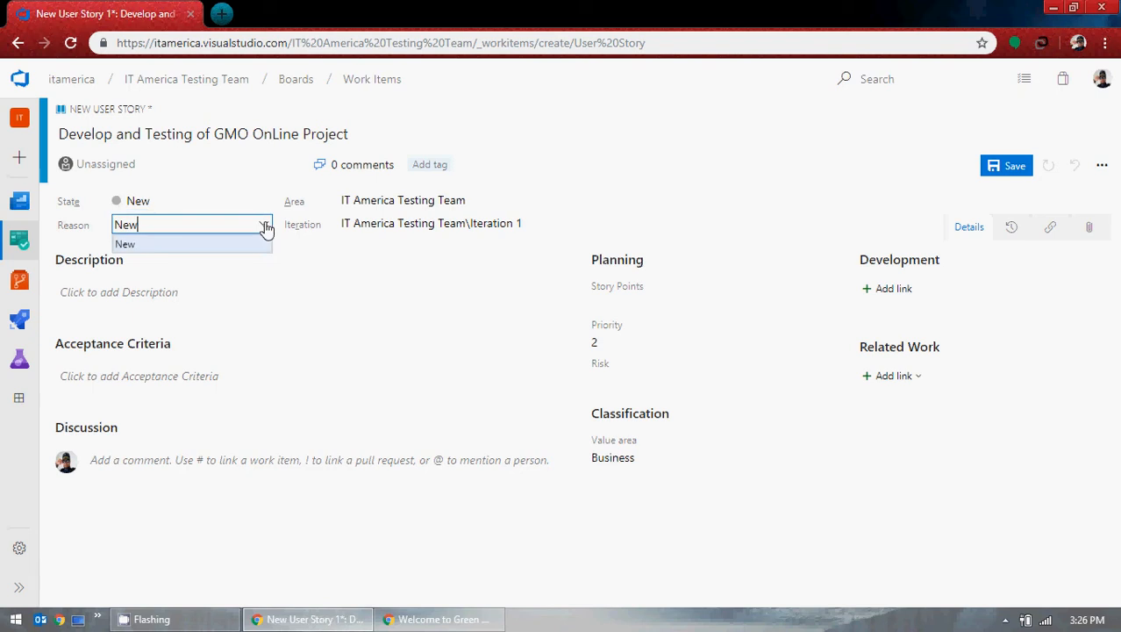
click(265, 225)
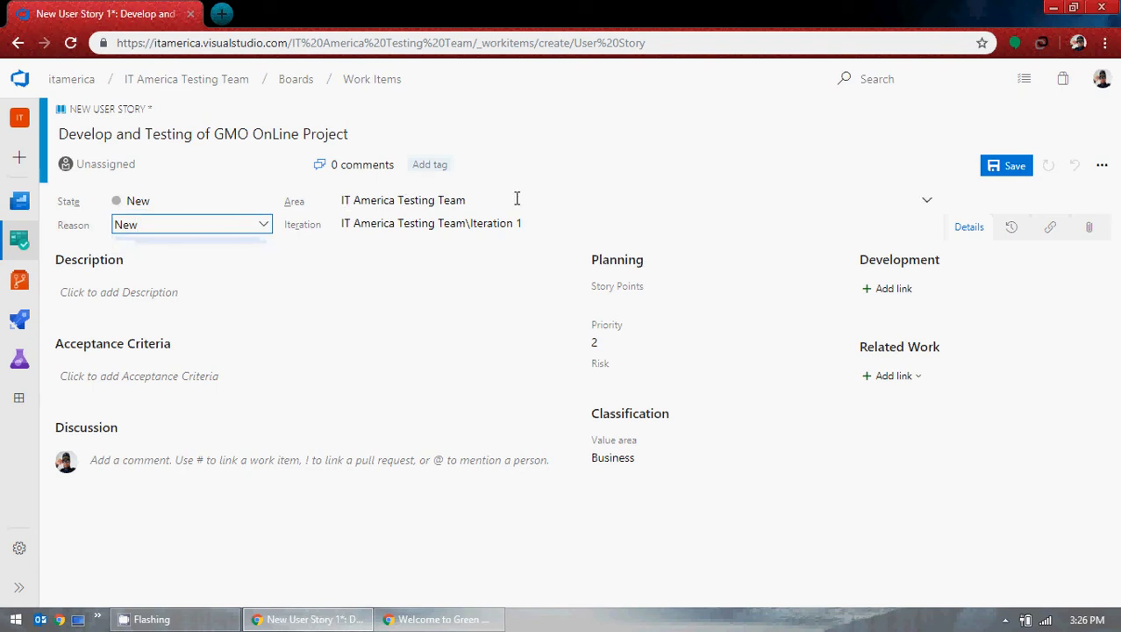
click(927, 202)
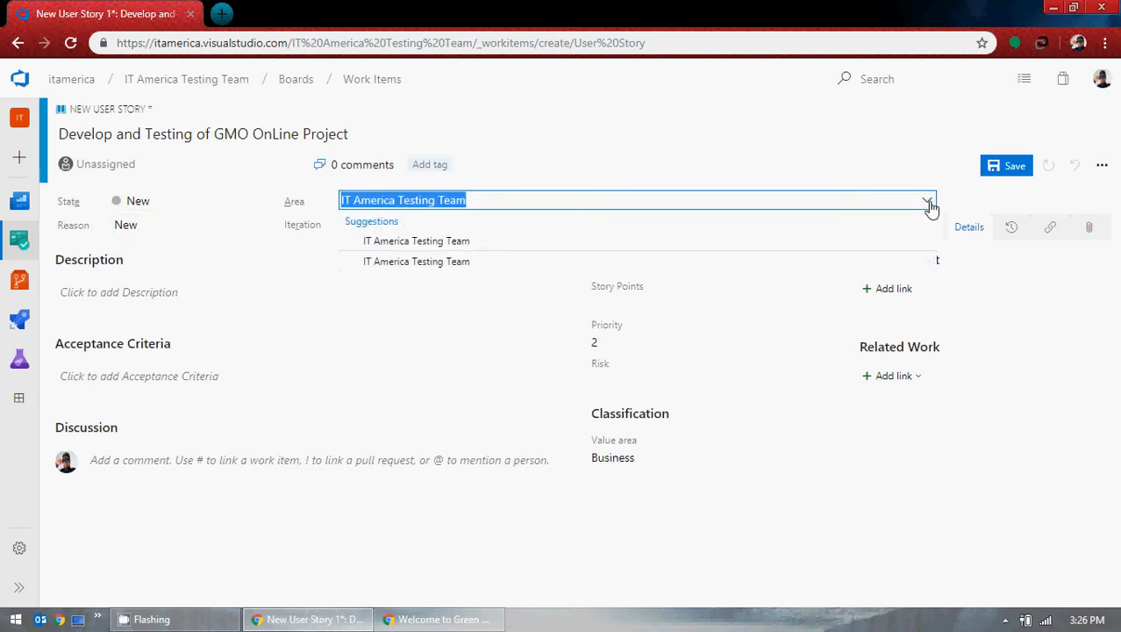
click(644, 158)
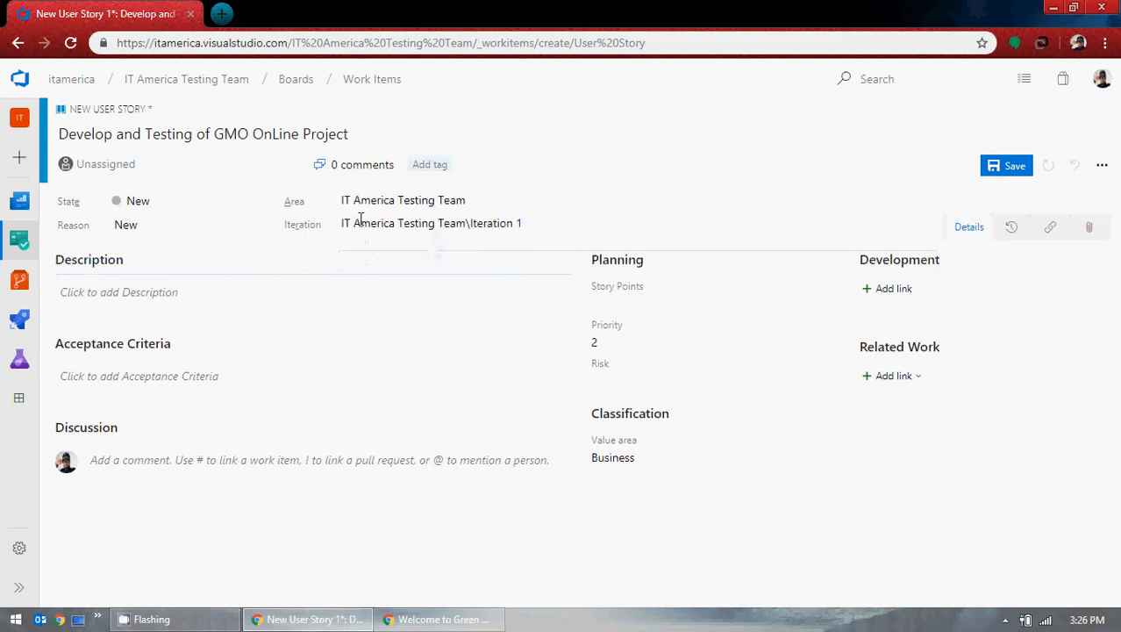
click(923, 226)
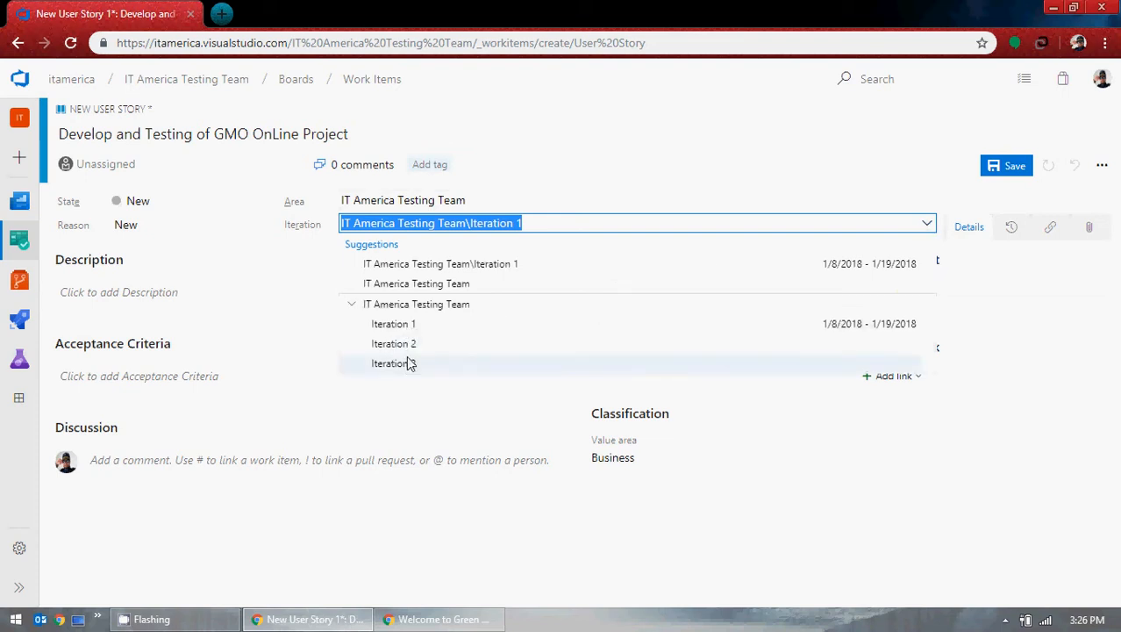
click(693, 189)
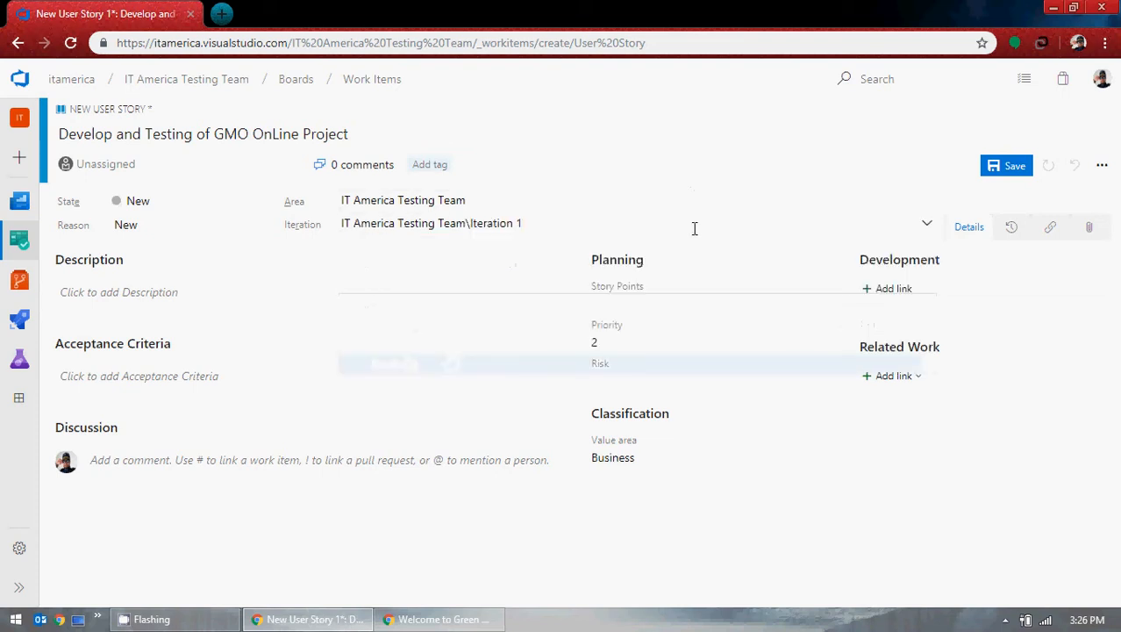
Step: Capture the GMO OnLine welcome page as a screenshot and paste it into a maximized Paint window
click(114, 303)
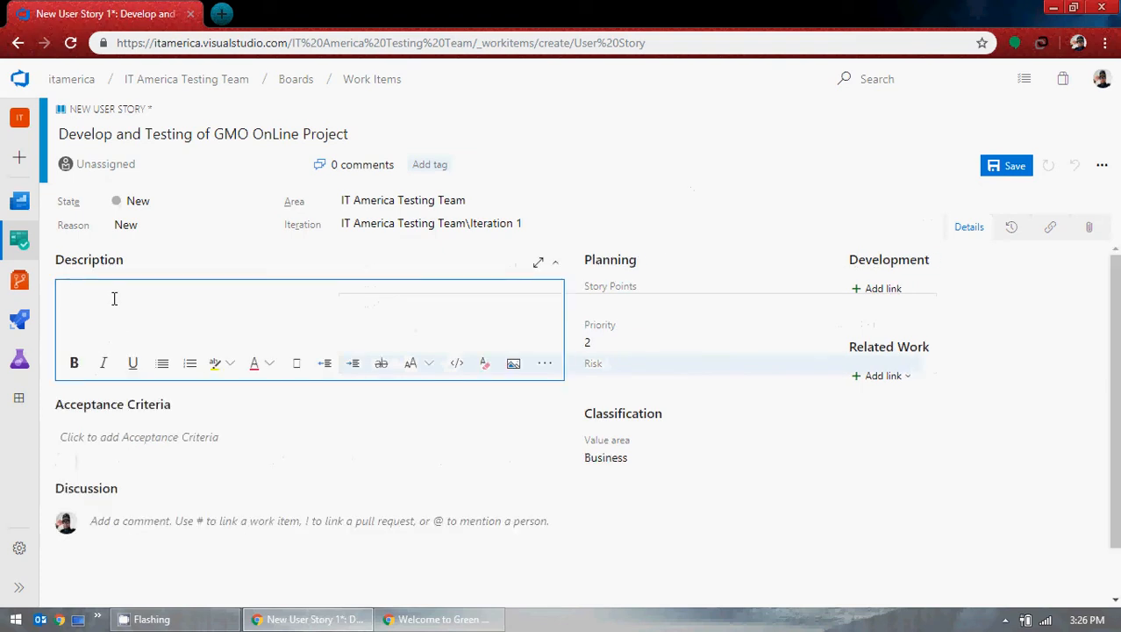
click(430, 621)
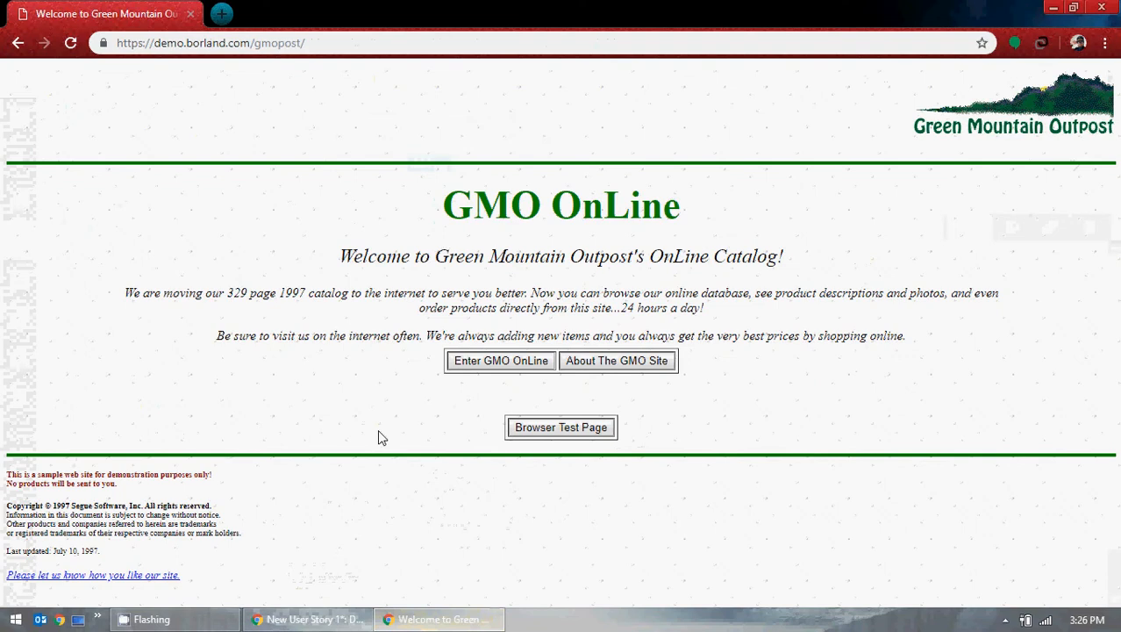
click(1054, 8)
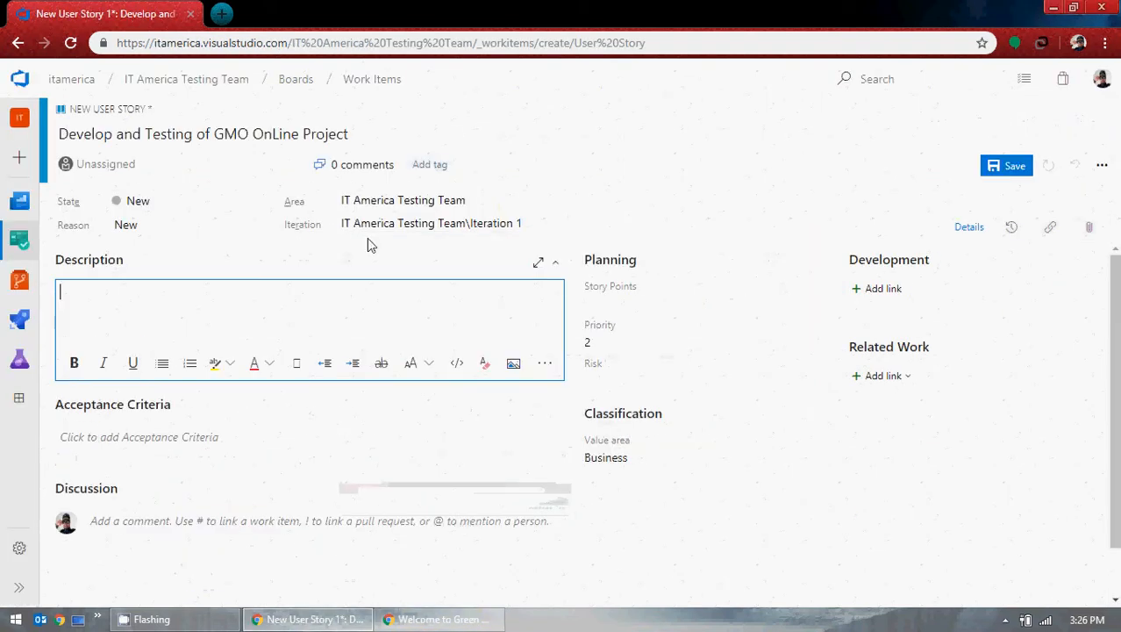
click(5, 621)
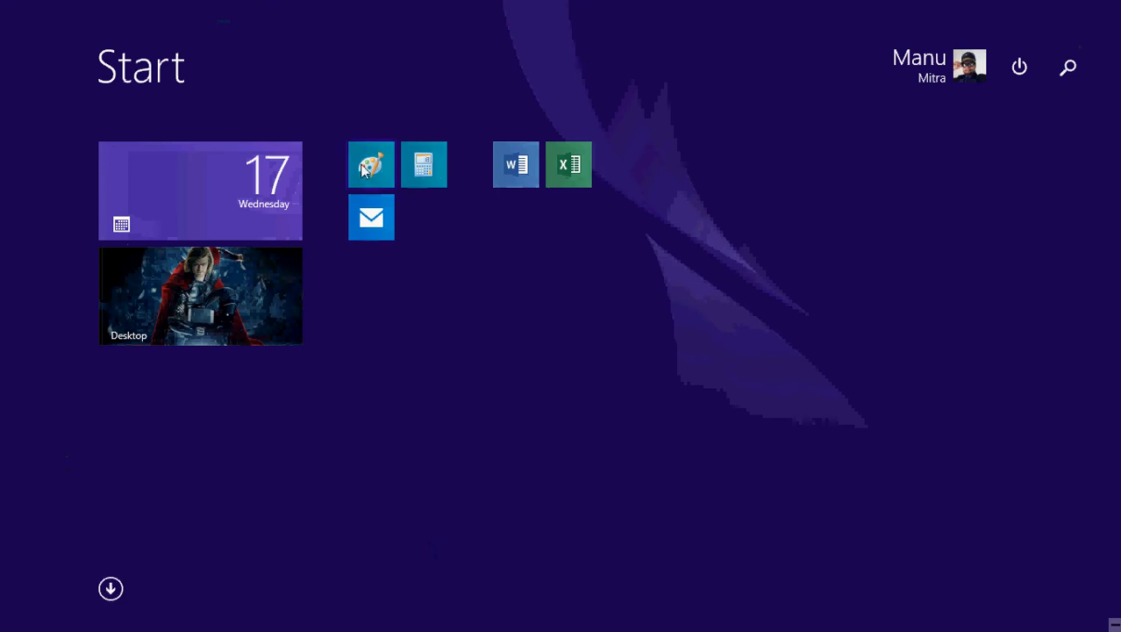
click(609, 376)
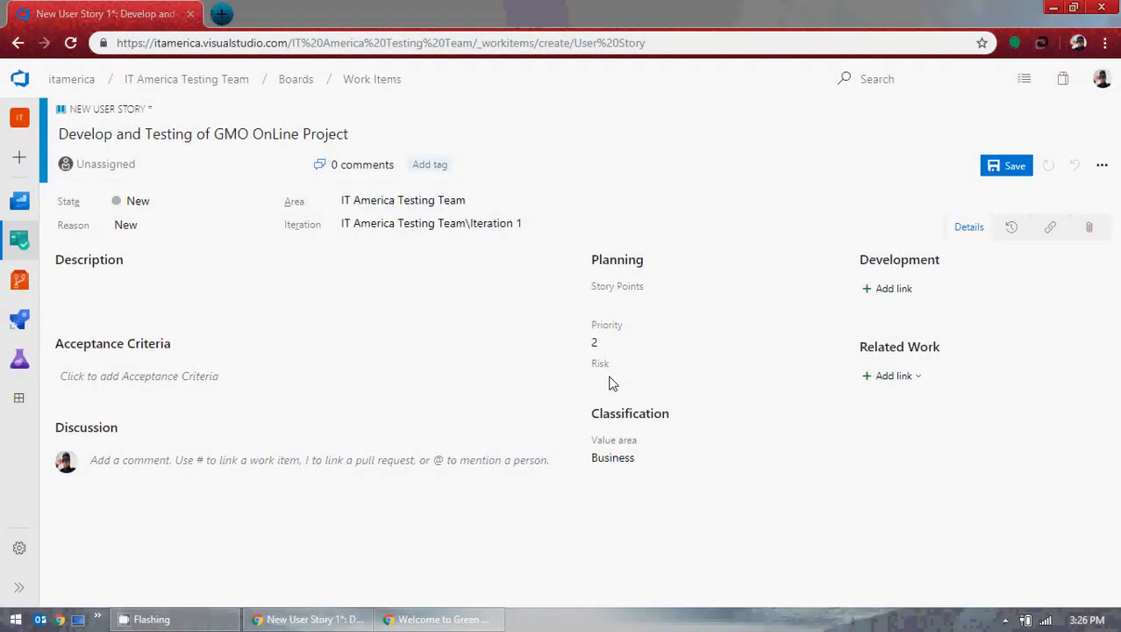
key(ctrl+v)
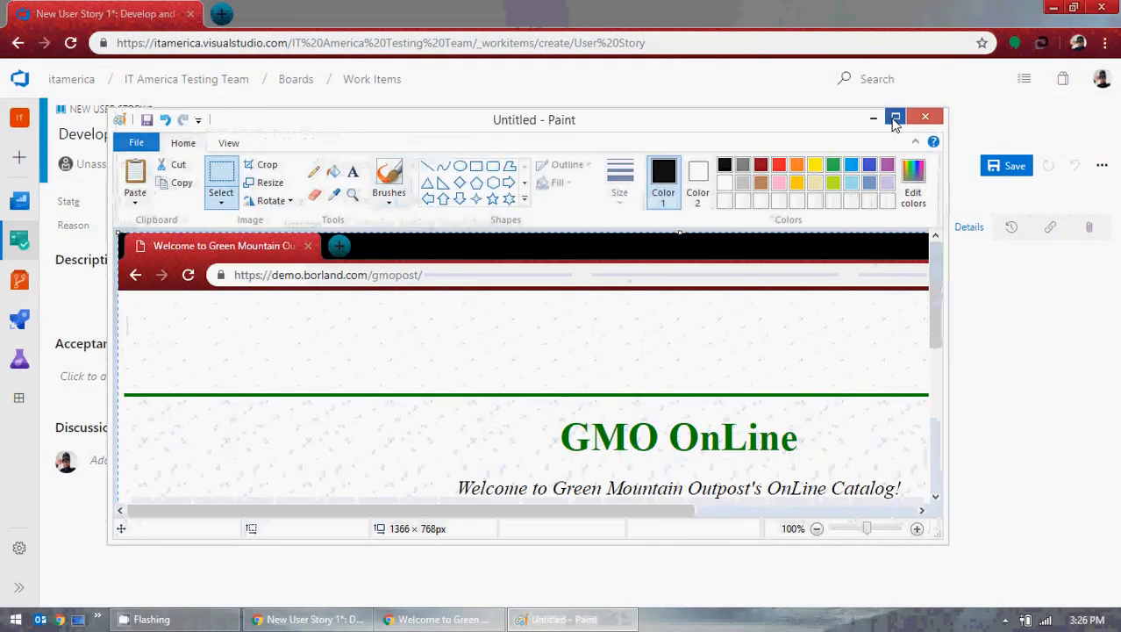
click(895, 117)
Step: Select a rectangular area of about 1359 × 708 px covering the web page, excluding the browser tab strip and the taskbar
click(110, 88)
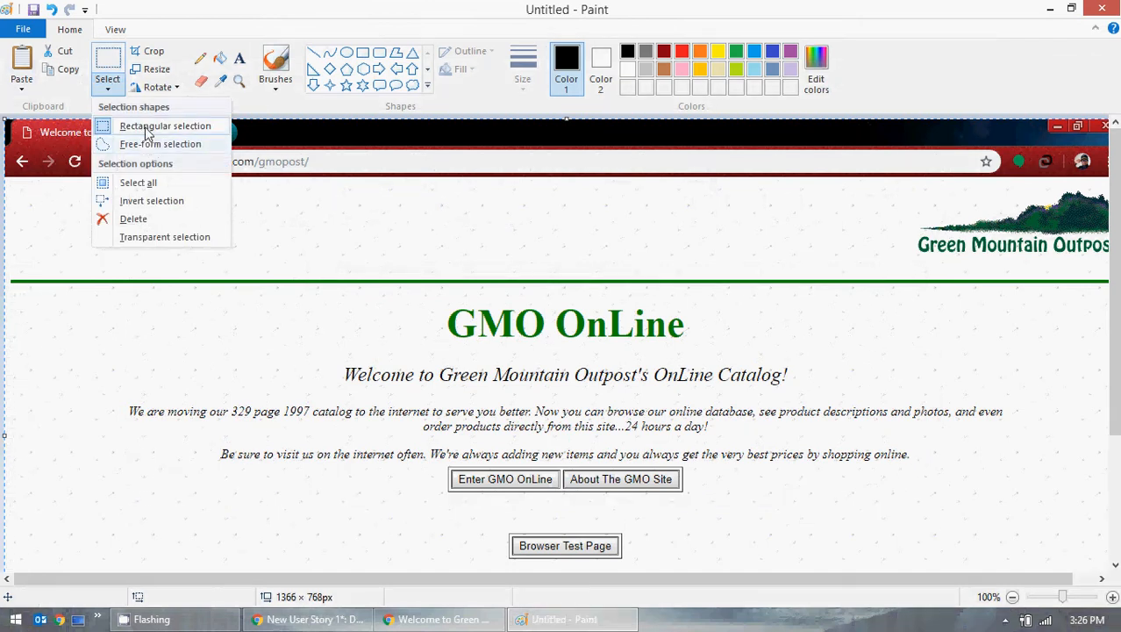
click(148, 123)
drag(4, 147, 564, 419)
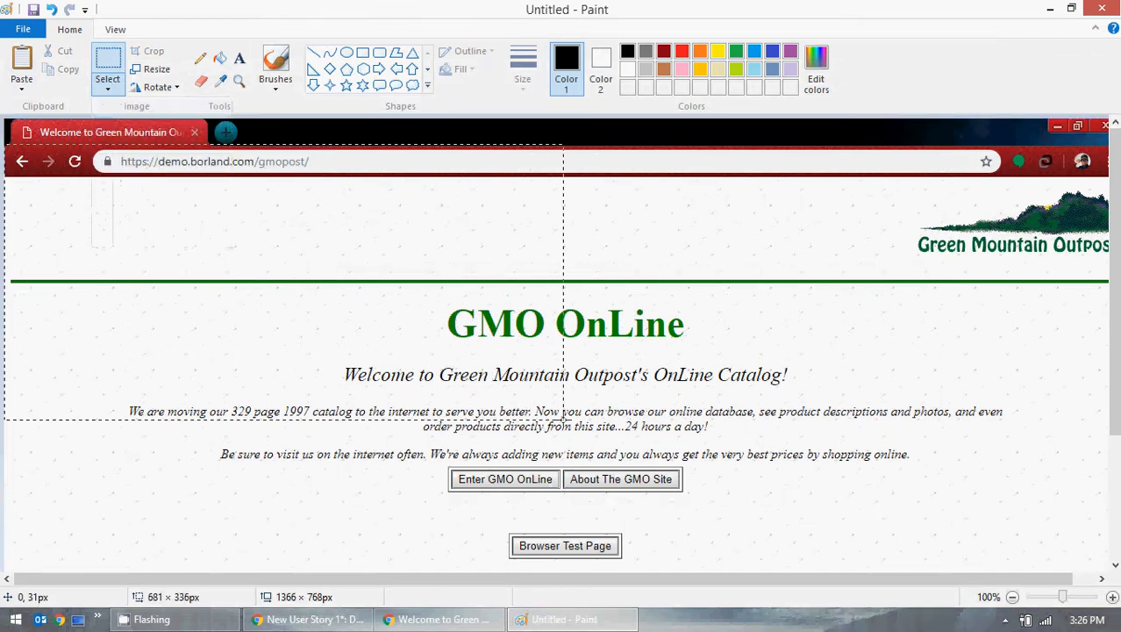
click(605, 374)
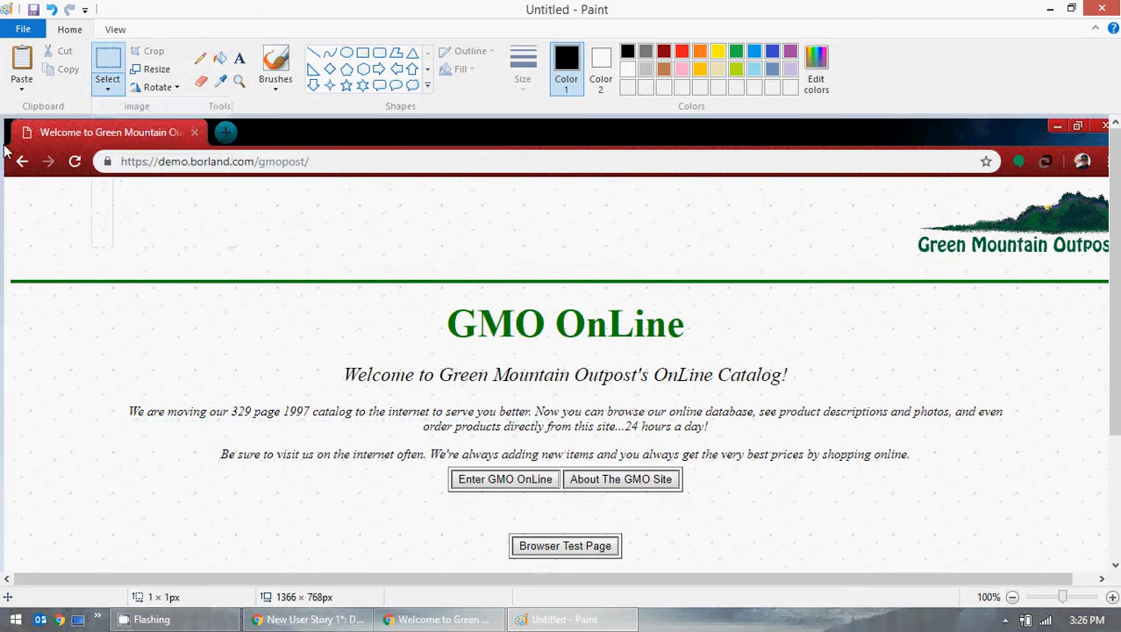
mouse_move(5, 144)
mouse_down()
mouse_move(35, 173)
mouse_move(255, 294)
mouse_move(829, 561)
mouse_move(1116, 601)
mouse_move(1073, 550)
mouse_move(1116, 542)
mouse_up()
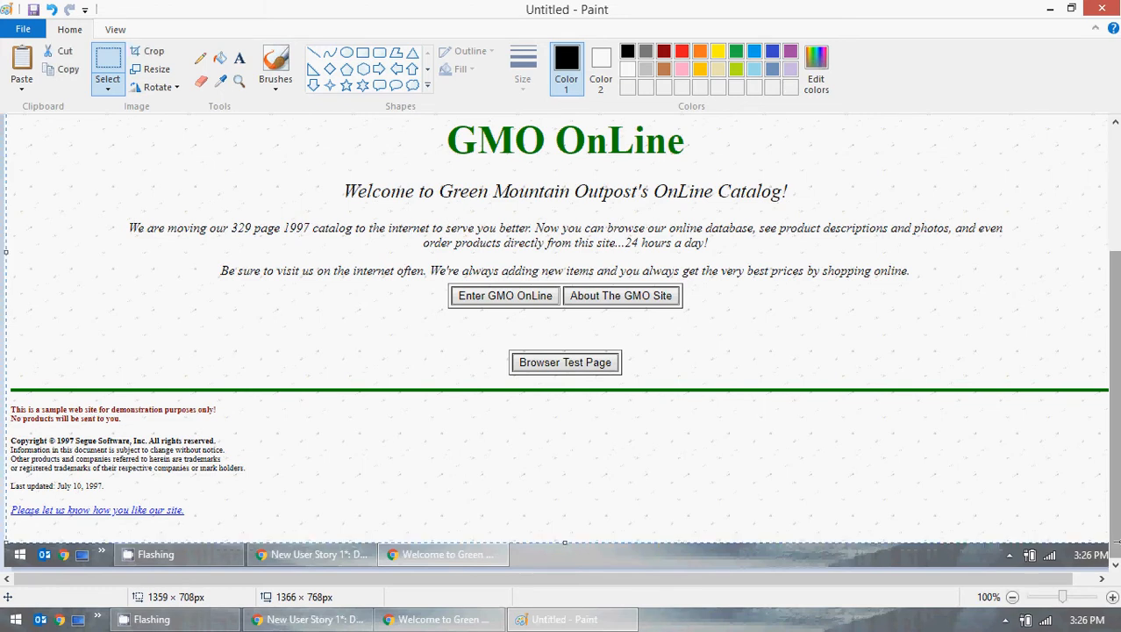
Step: Start a new Paint image and paste the selected page area into it
click(25, 32)
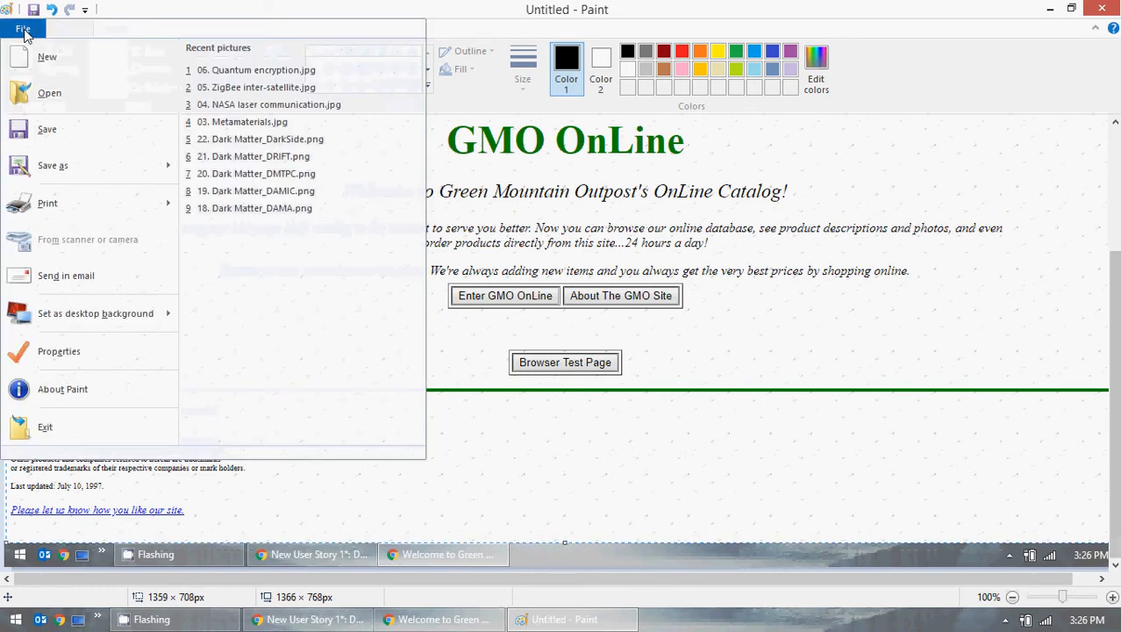
click(68, 61)
click(593, 314)
key(ctrl+v)
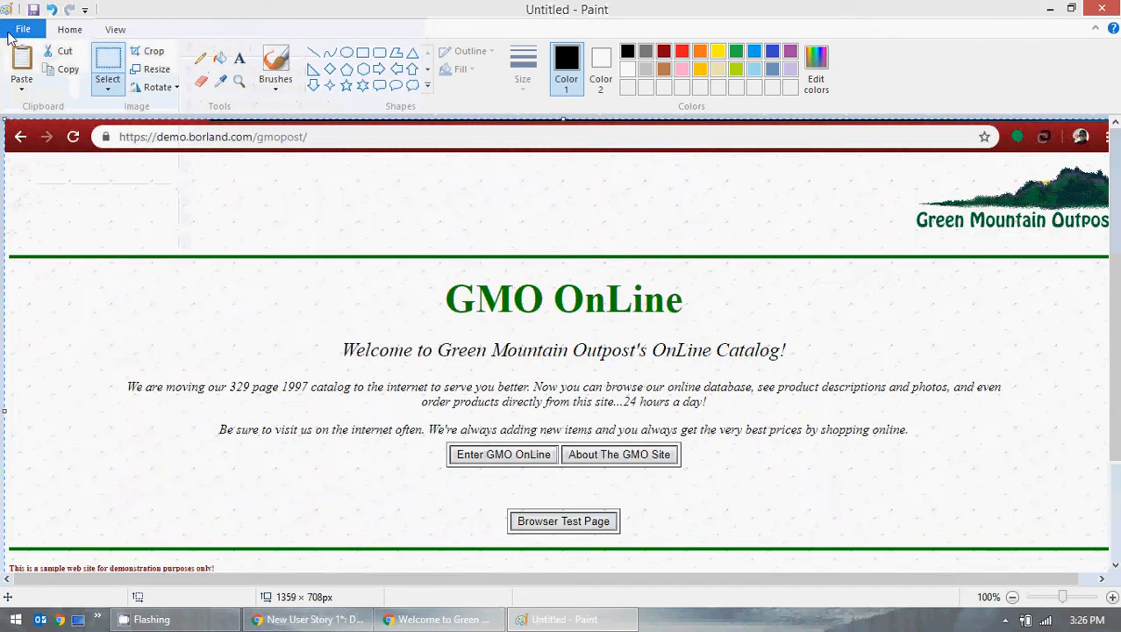
Step: Save the trimmed screenshot to the Desktop as gmo_online.png and return to the user story form
click(23, 29)
click(49, 130)
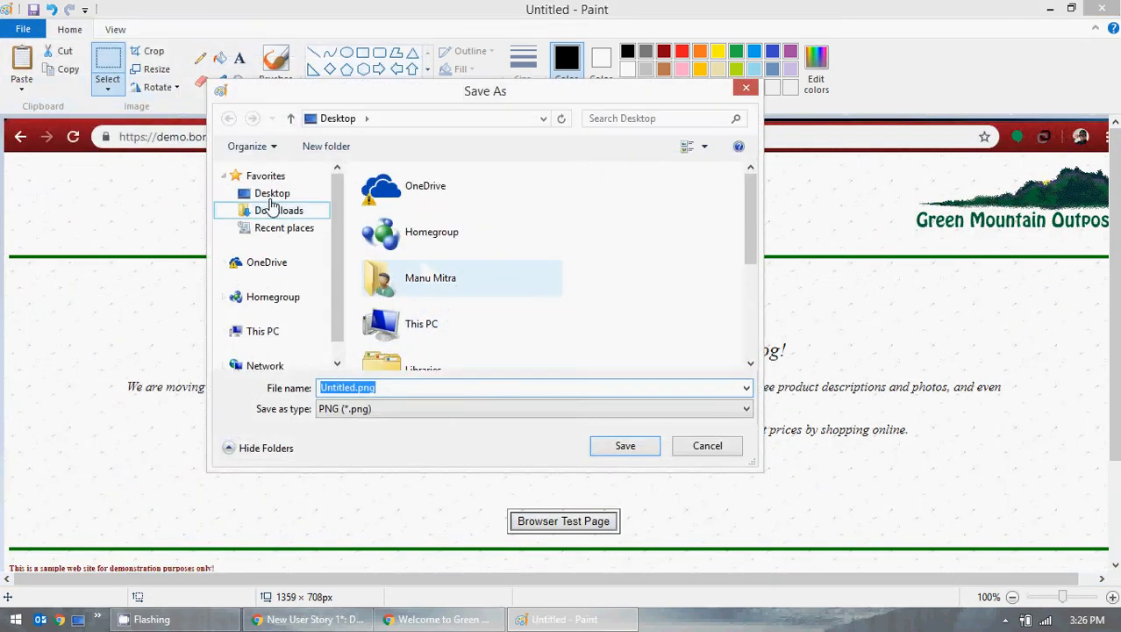
click(270, 193)
double_click(355, 387)
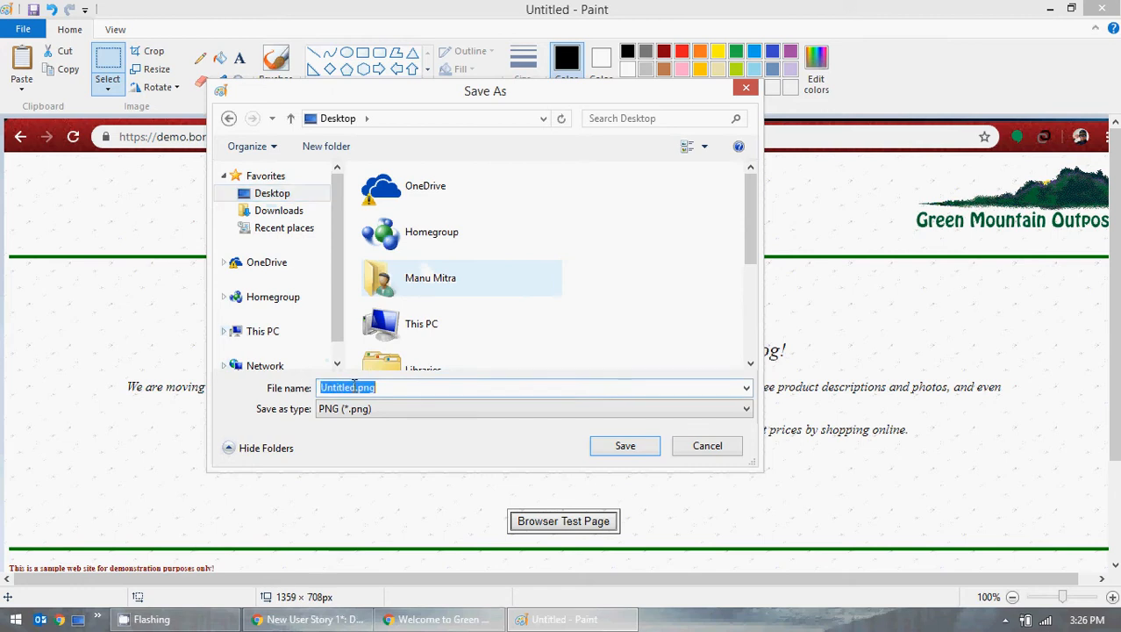
drag(354, 387, 307, 387)
text(gmo_online)
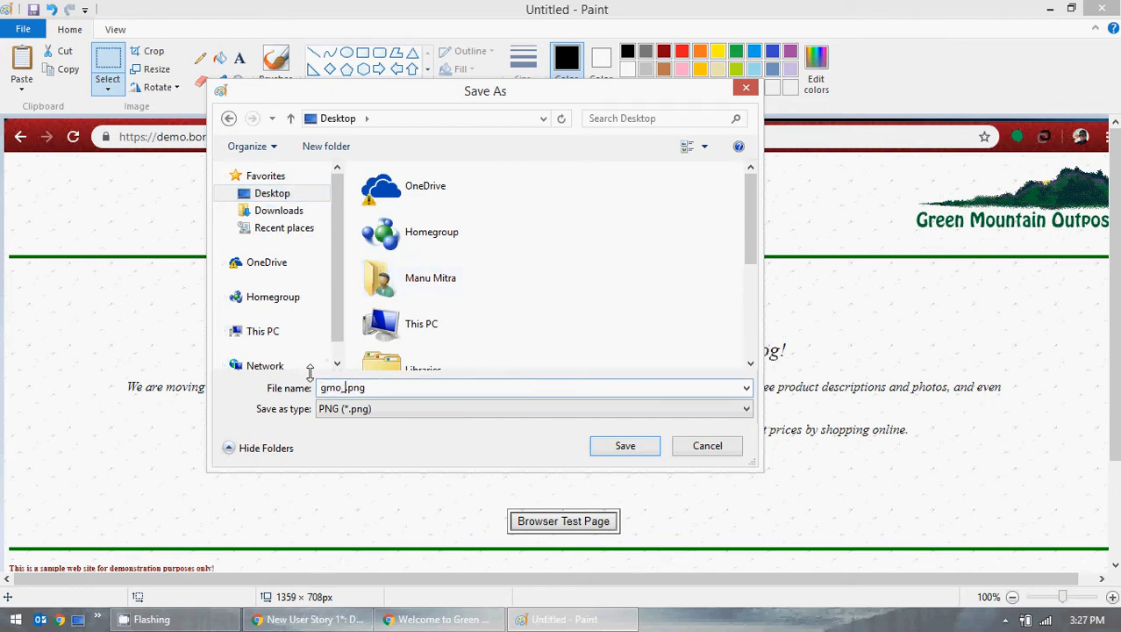
click(623, 445)
click(1052, 8)
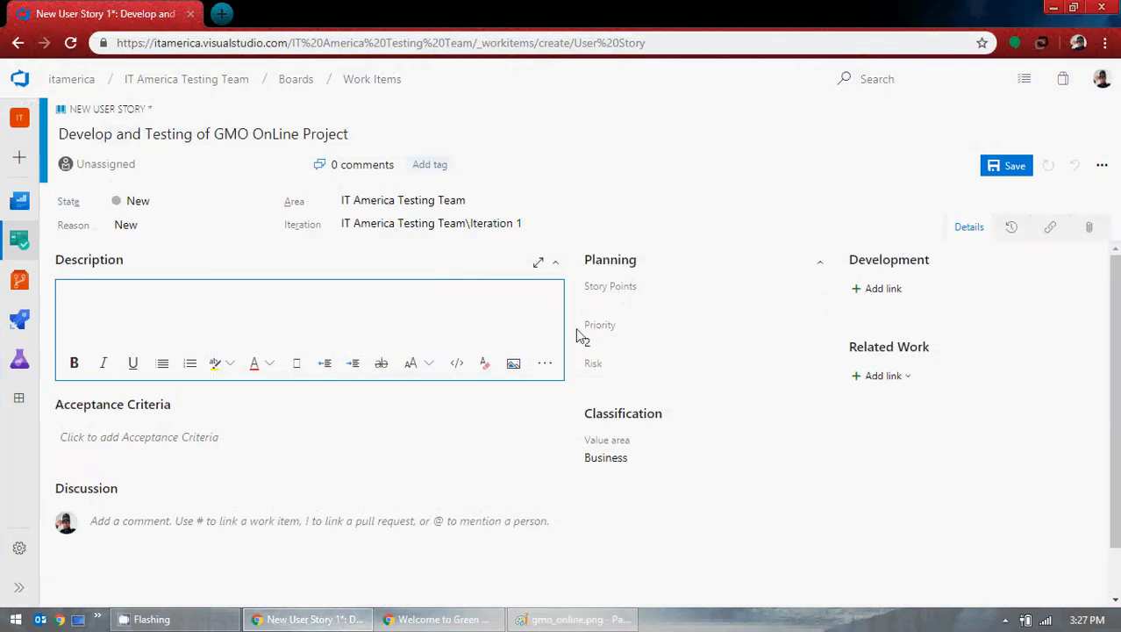
Step: Look at the assignee choices for the user story without assigning anyone
click(136, 301)
click(295, 165)
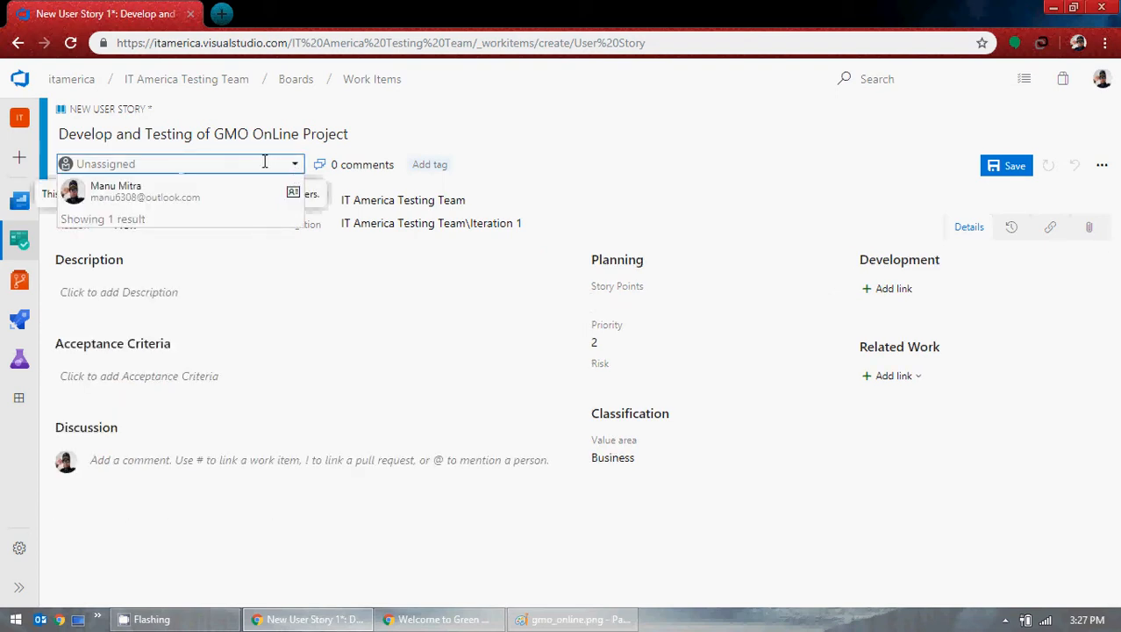
click(660, 171)
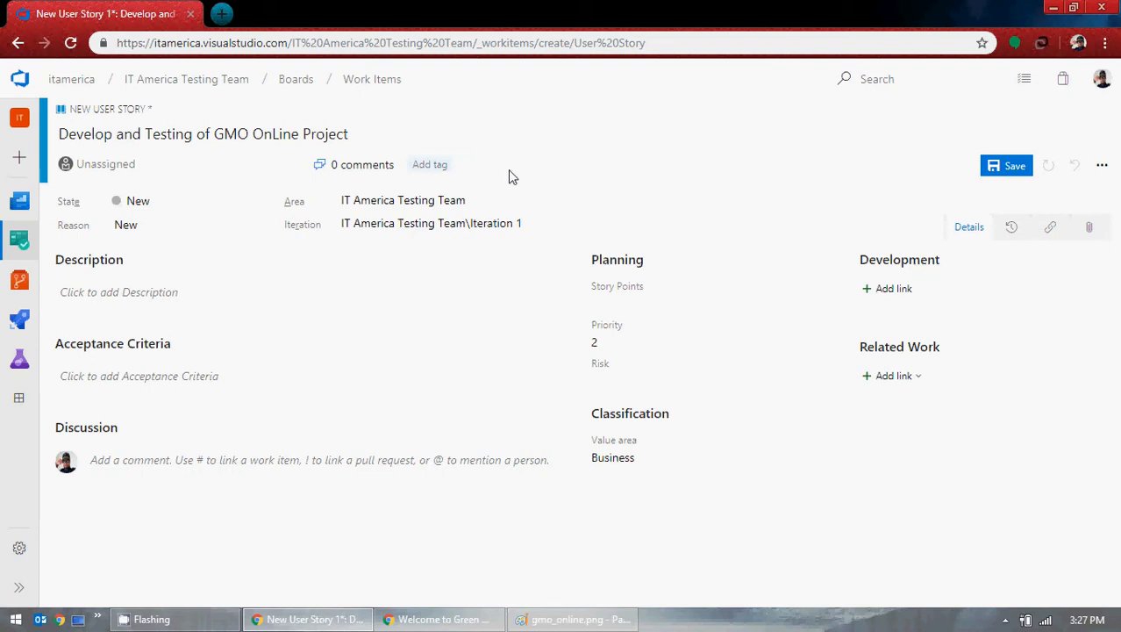
Step: Enter "Develop and Test web application of GMO Online." as the user story's description
click(160, 292)
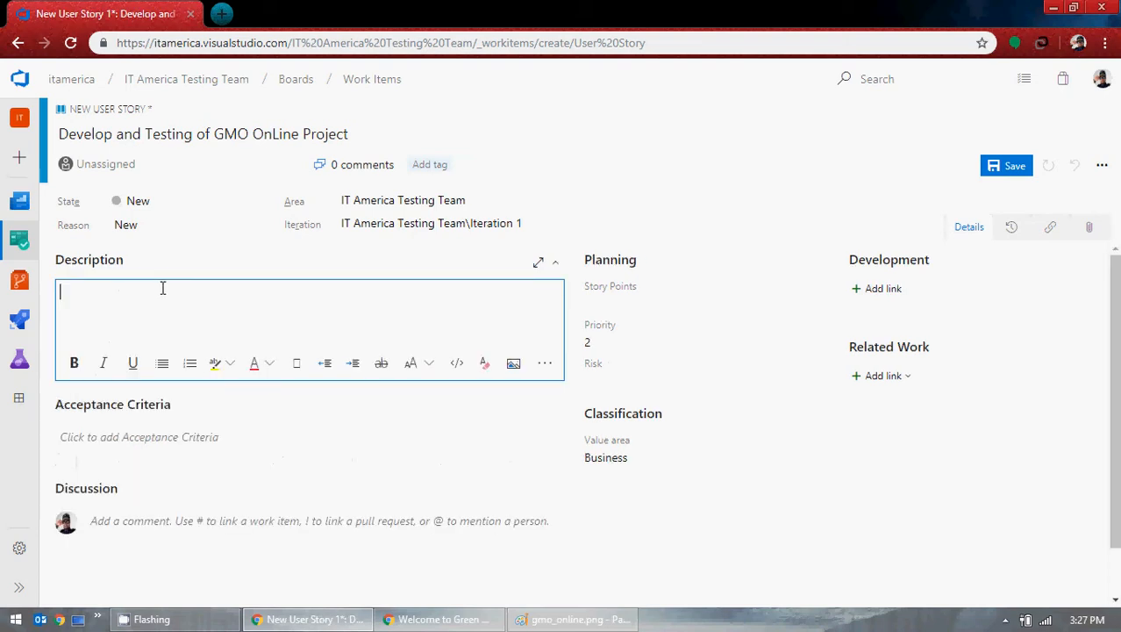
text(To deve)
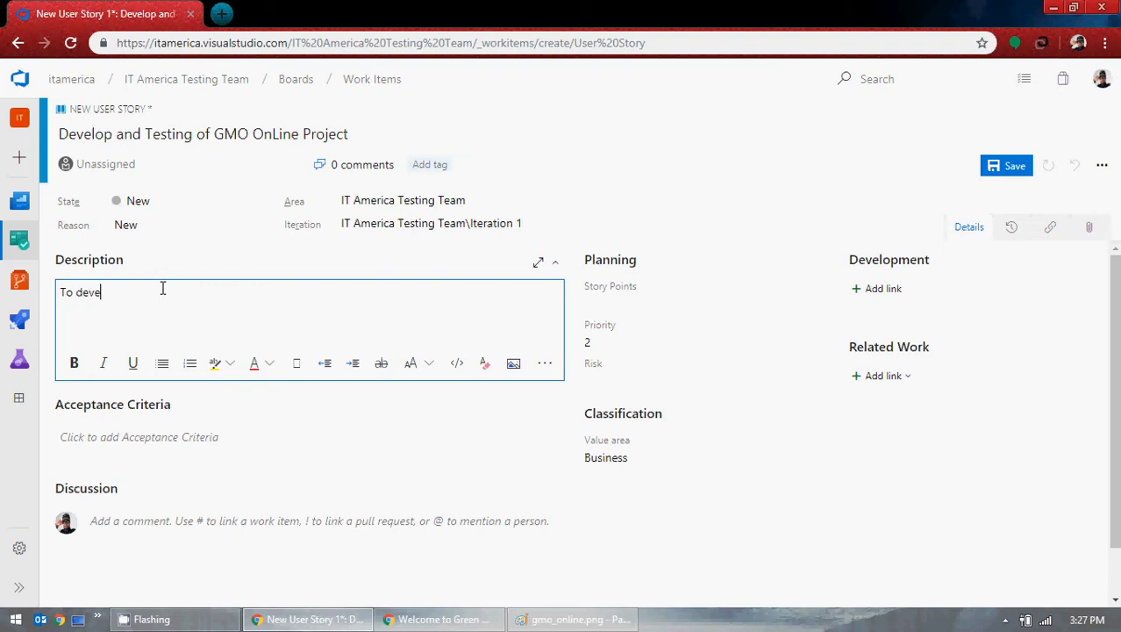
key(BackSpace)
key(BackSpace)
key(BackSpace)
key(BackSpace)
key(BackSpace)
key(BackSpace)
key(BackSpace)
text(Devlop)
key(BackSpace)
key(BackSpace)
text(op and Test )
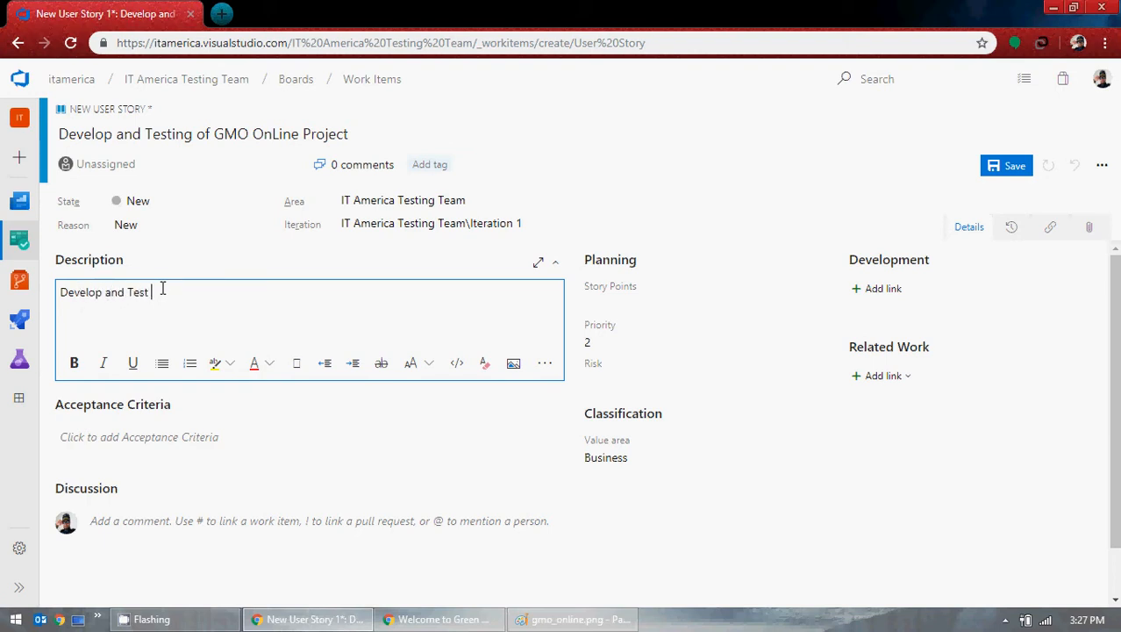
text(a)
key(BackSpace)
text(web application of GMO )
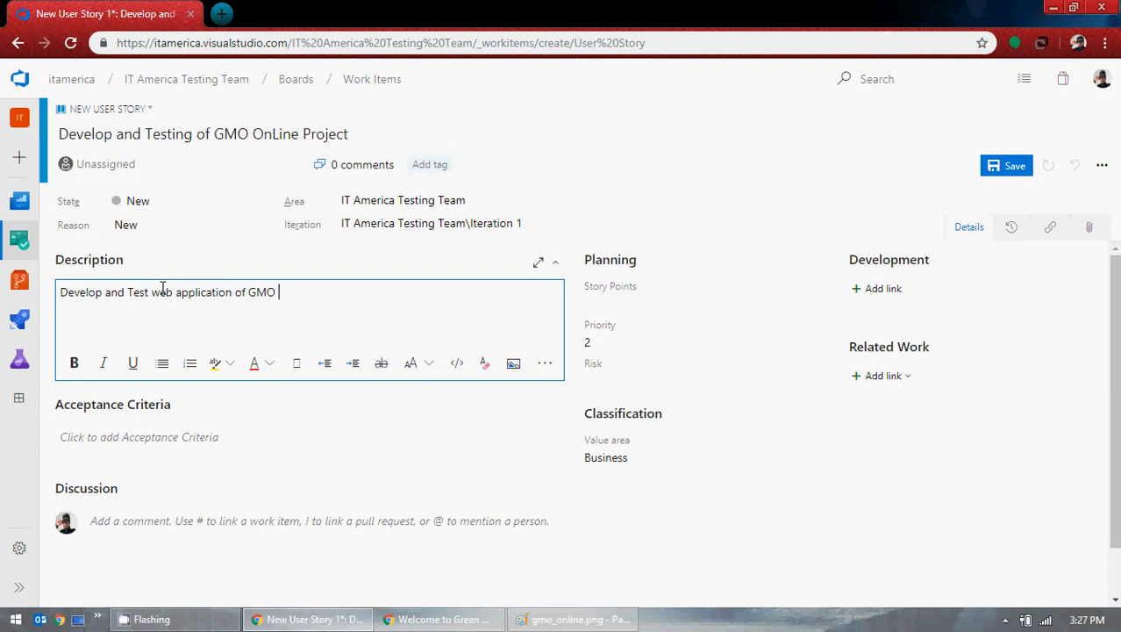
text(Online.)
Step: Add a separate line "Please view the screenshot of the project" to the description, followed by an empty line
text(Please view th)
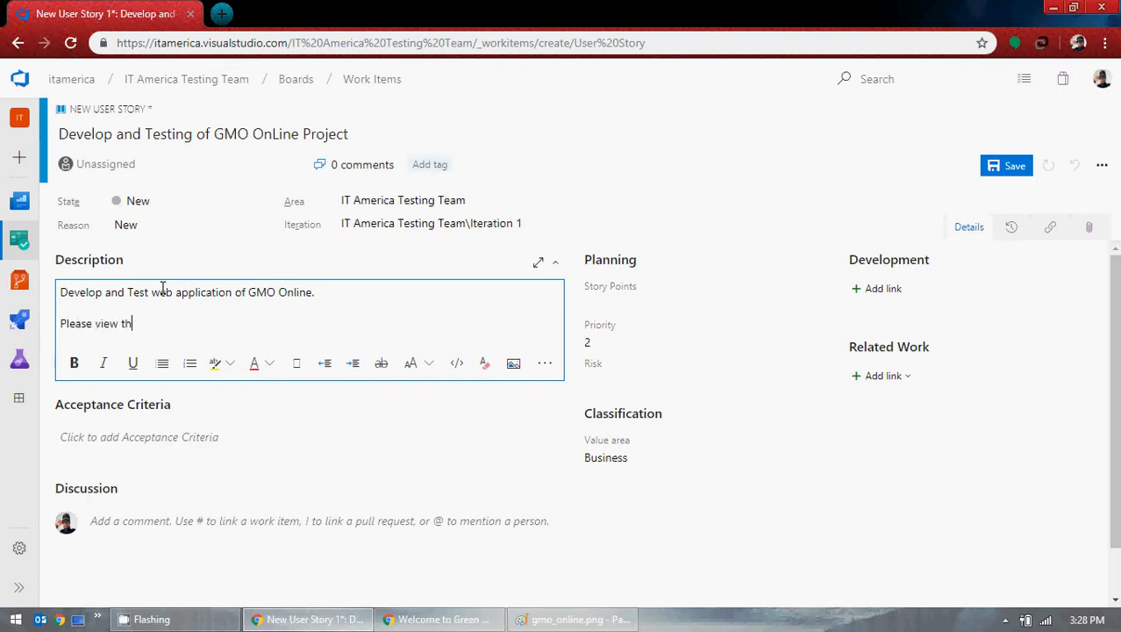
text(e screenshot fo)
text(r)
key(BackSpace)
key(BackSpace)
key(BackSpace)
text(of the)
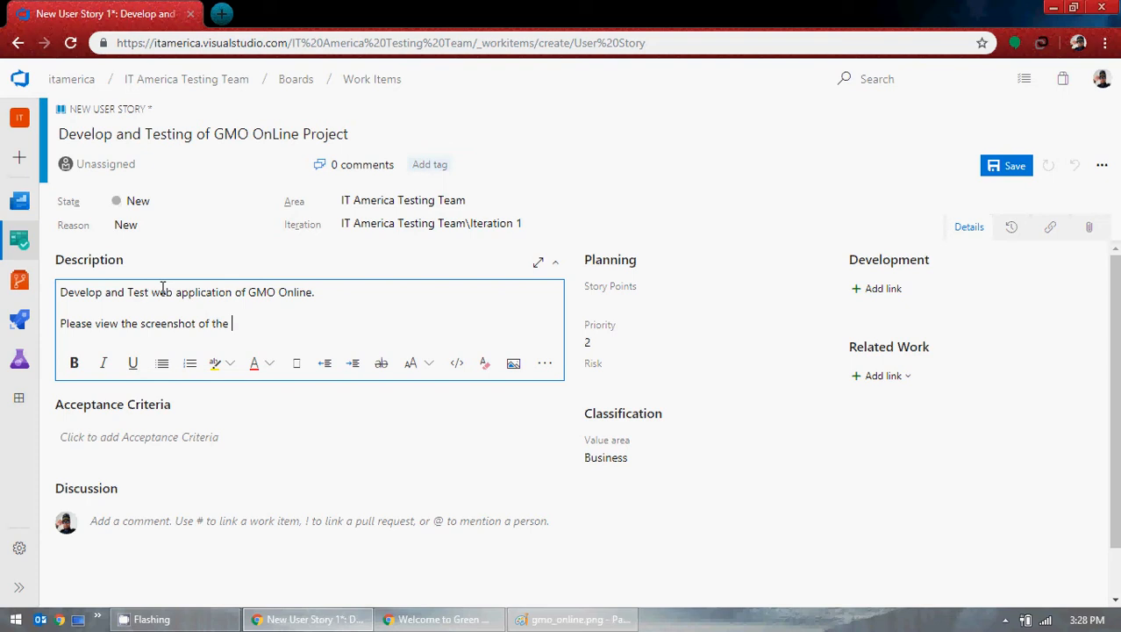
text( project)
key(Return)
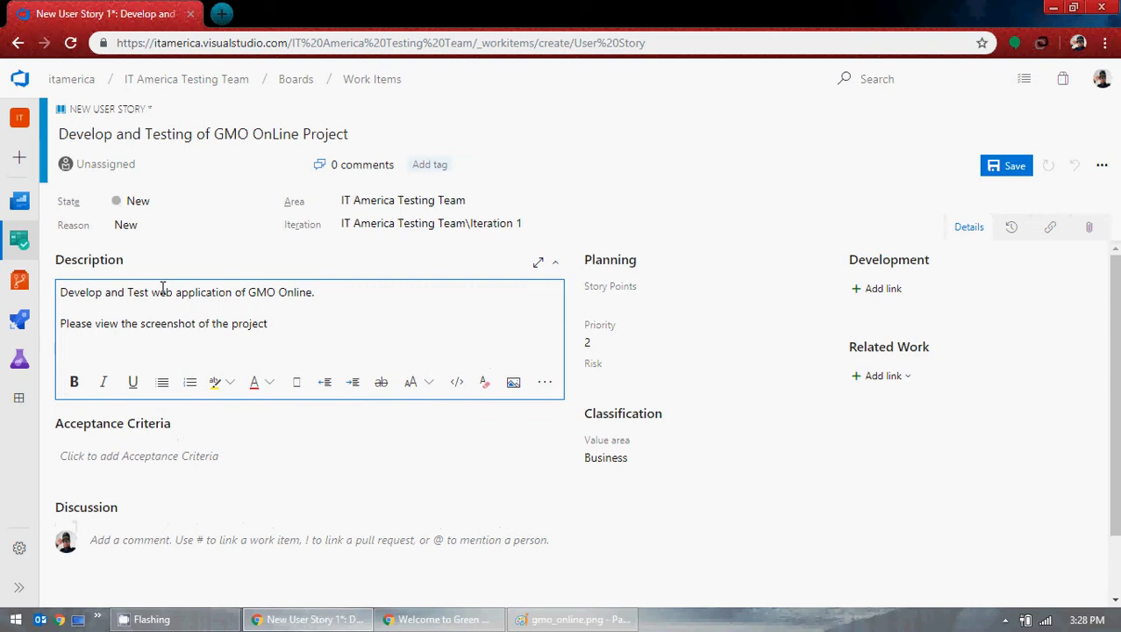
Step: Insert the image gmo_online.png from the Desktop below the description text
click(513, 383)
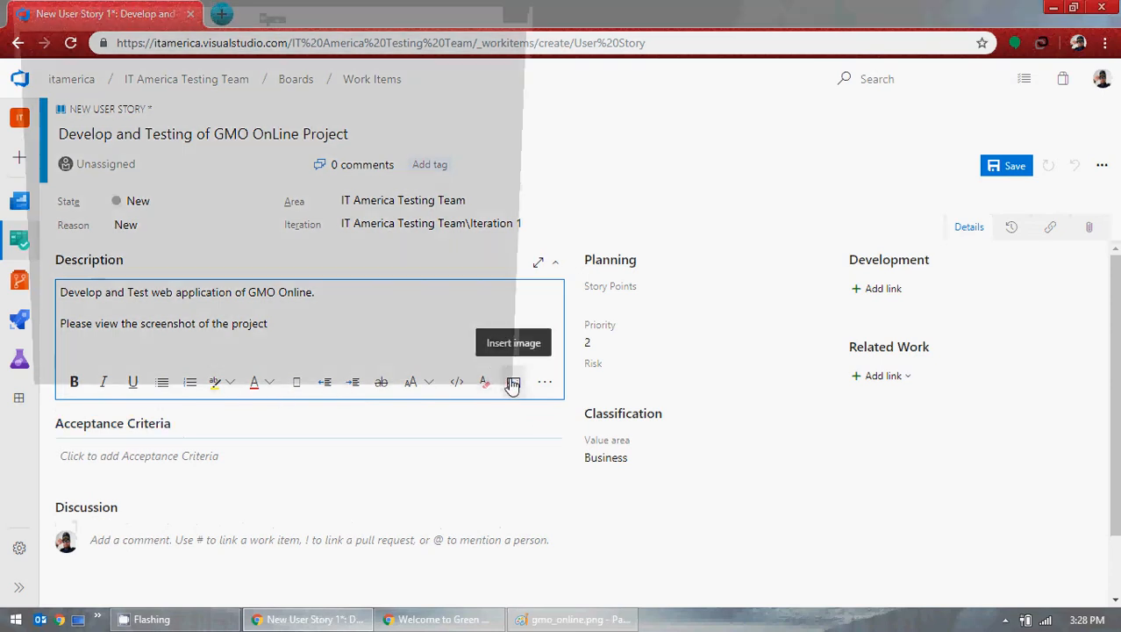
scroll(603, 292, down, 5)
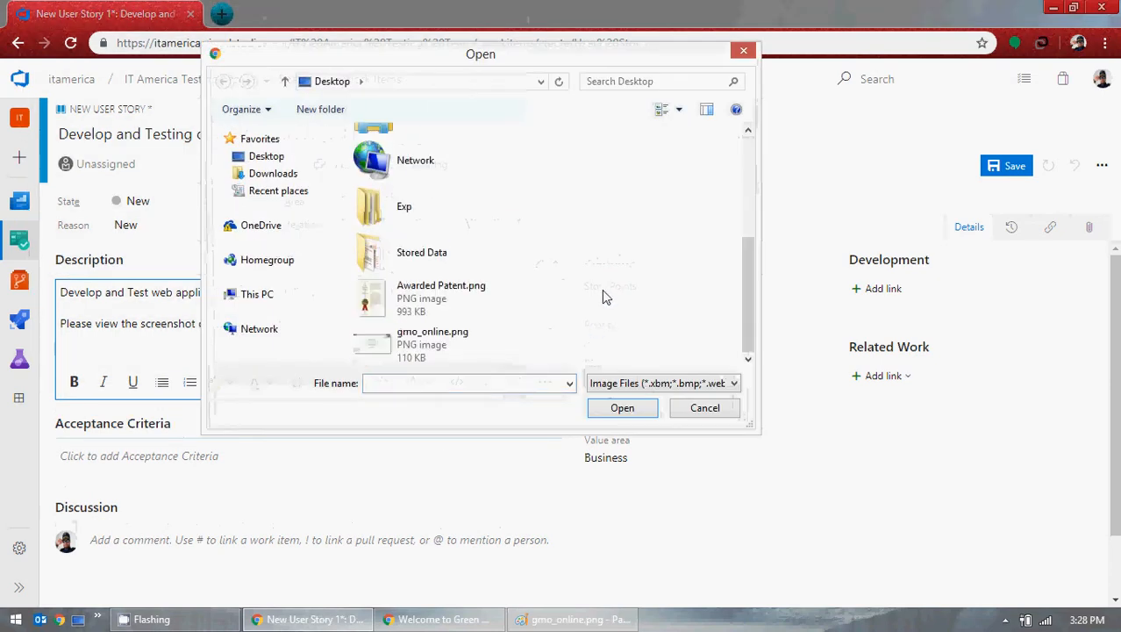
click(447, 348)
double_click(446, 346)
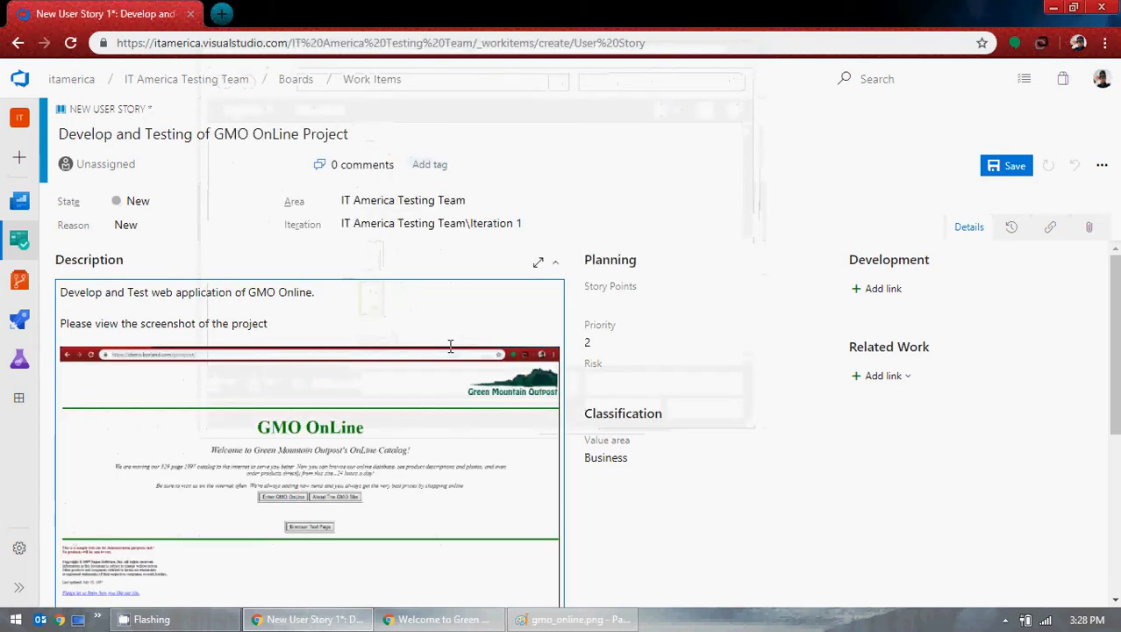
Step: Review the description's text and embedded screenshot, down to the Acceptance Criteria and Discussion sections
click(359, 317)
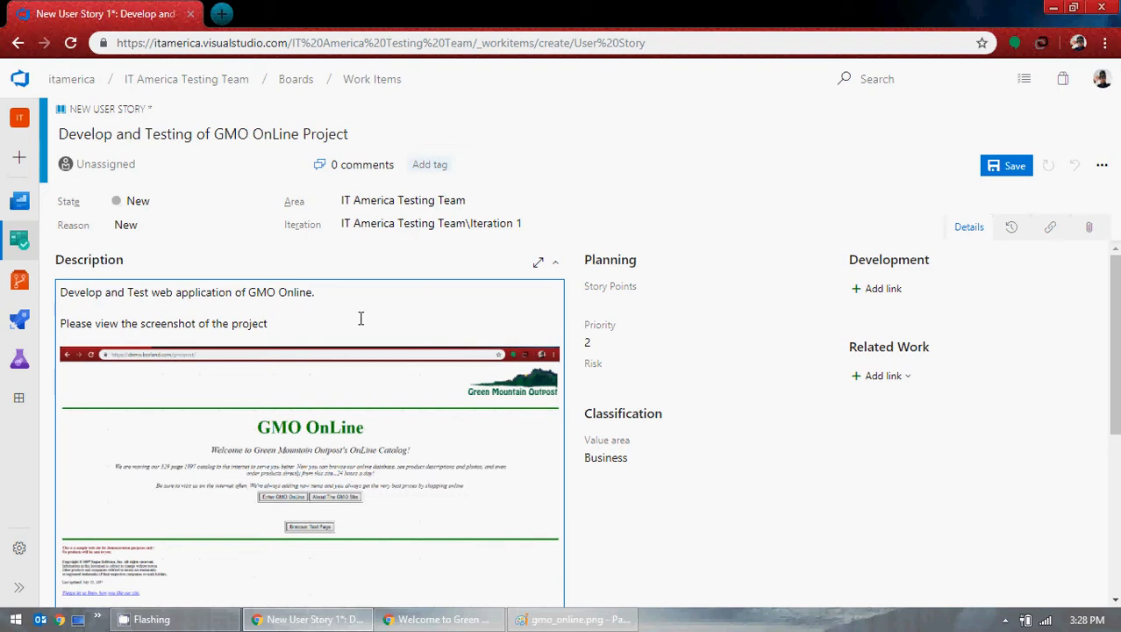
scroll(361, 318, down, 5)
scroll(618, 384, up, 5)
scroll(331, 327, down, 2)
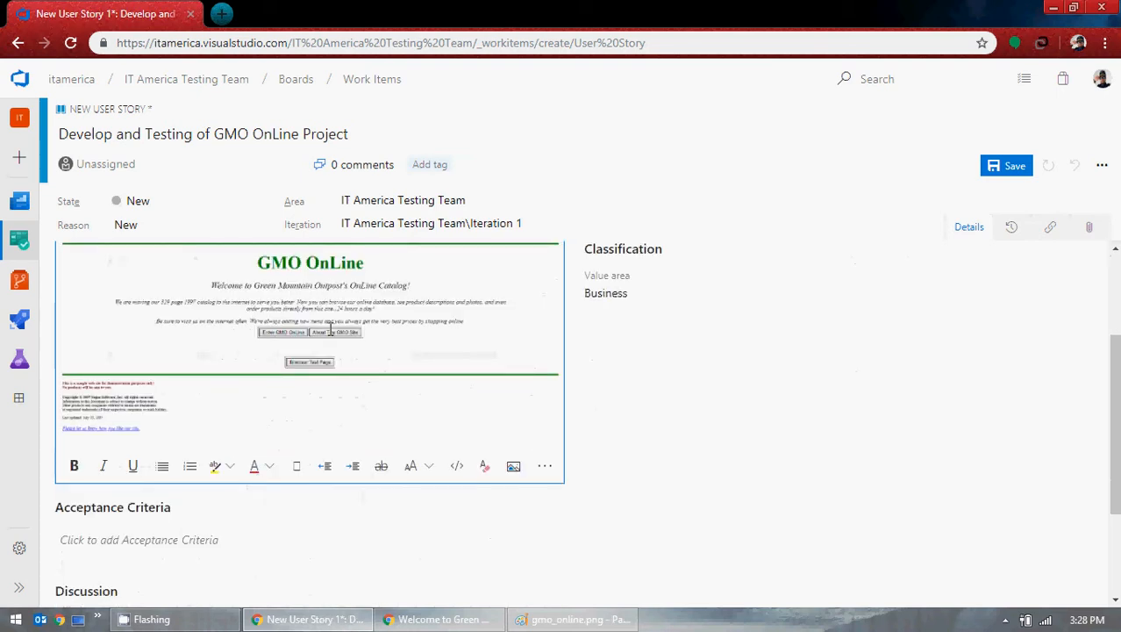
scroll(331, 330, up, 2)
scroll(293, 321, down, 3)
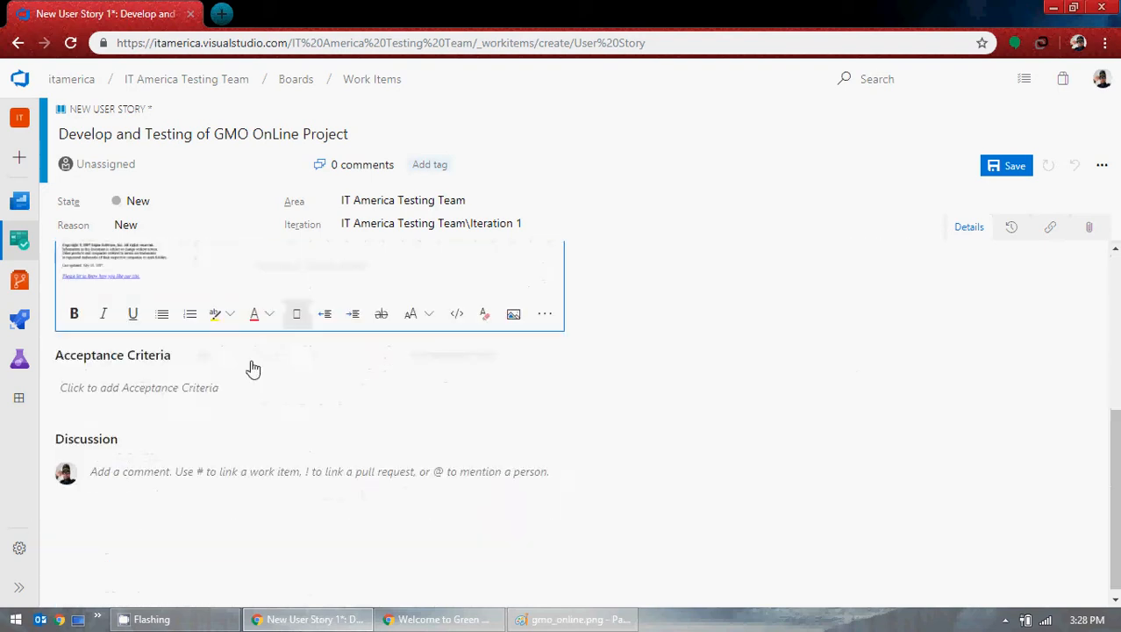
scroll(457, 370, up, 2)
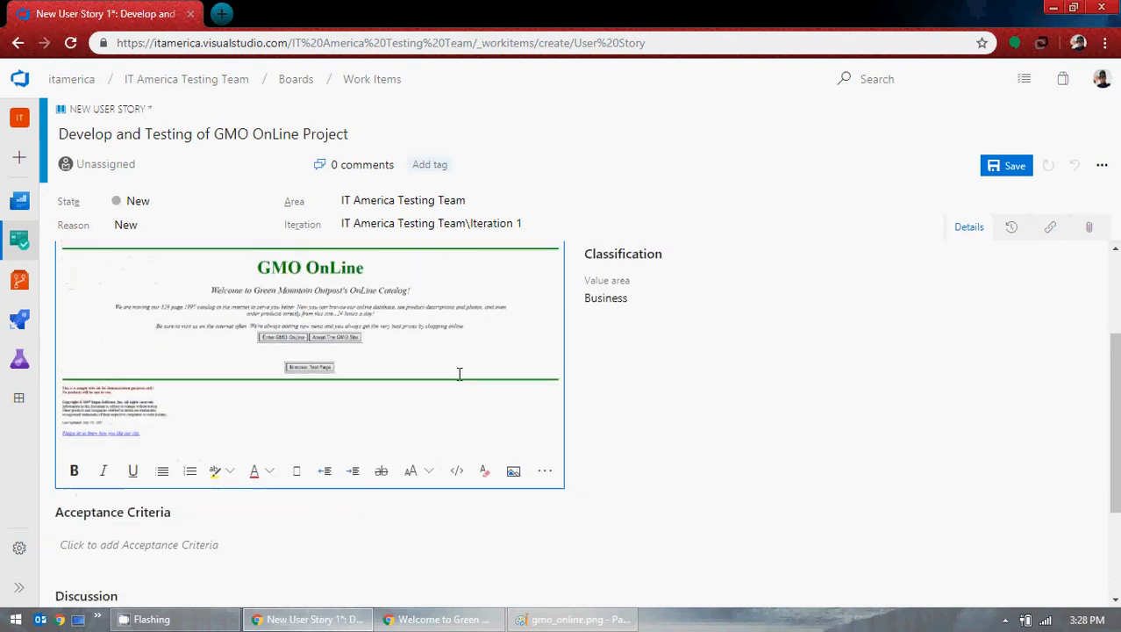
Step: Enter "All the functionalities and Features should be tested" as the user story's acceptance criteria
scroll(239, 401, down, 2)
click(185, 389)
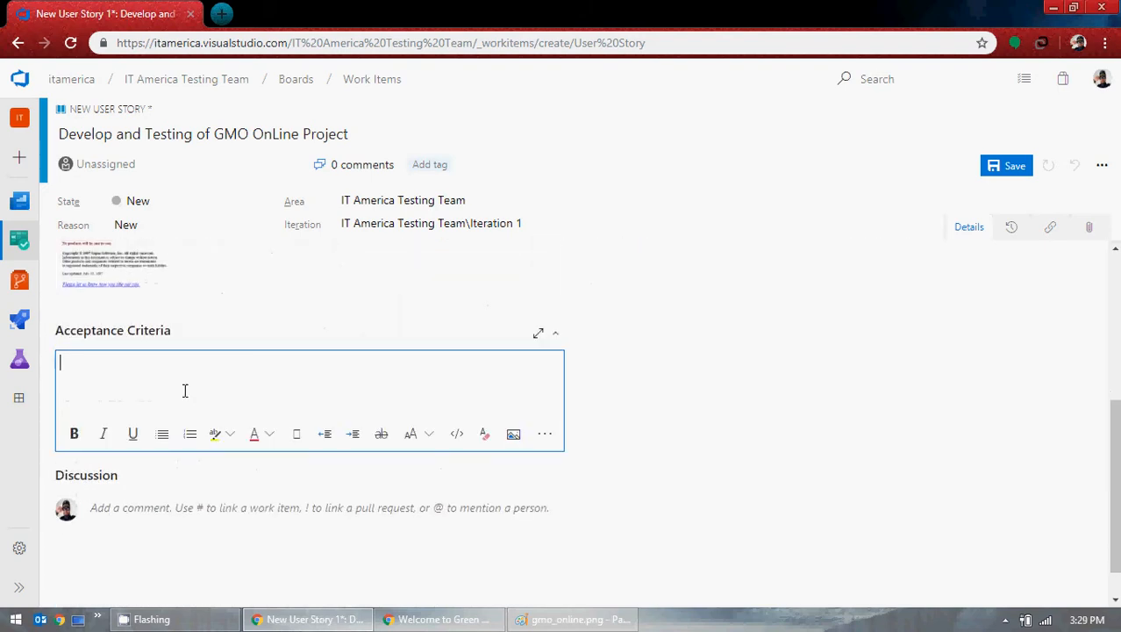
text(All the functionalities)
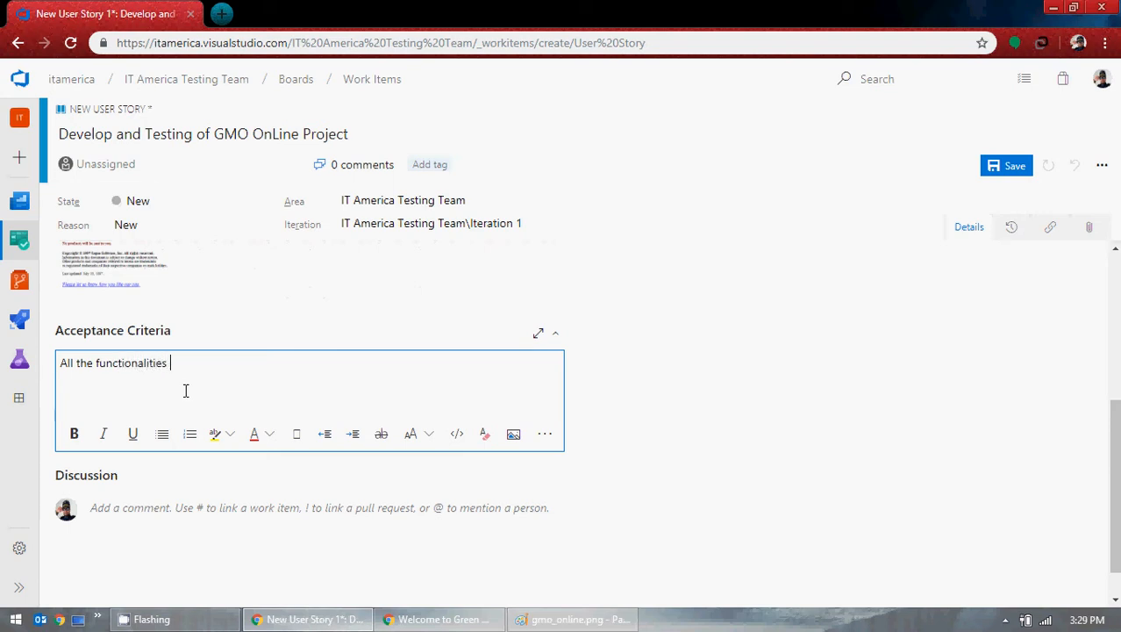
key(BackSpace)
key(BackSpace)
key(BackSpace)
right_click(115, 362)
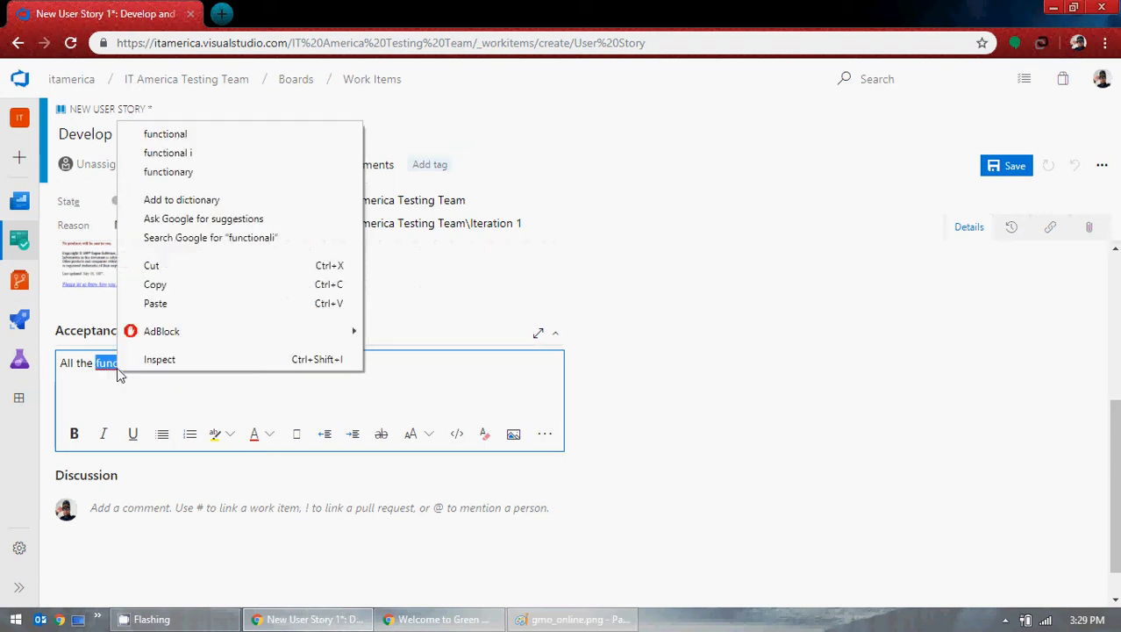
click(184, 133)
text(ities )
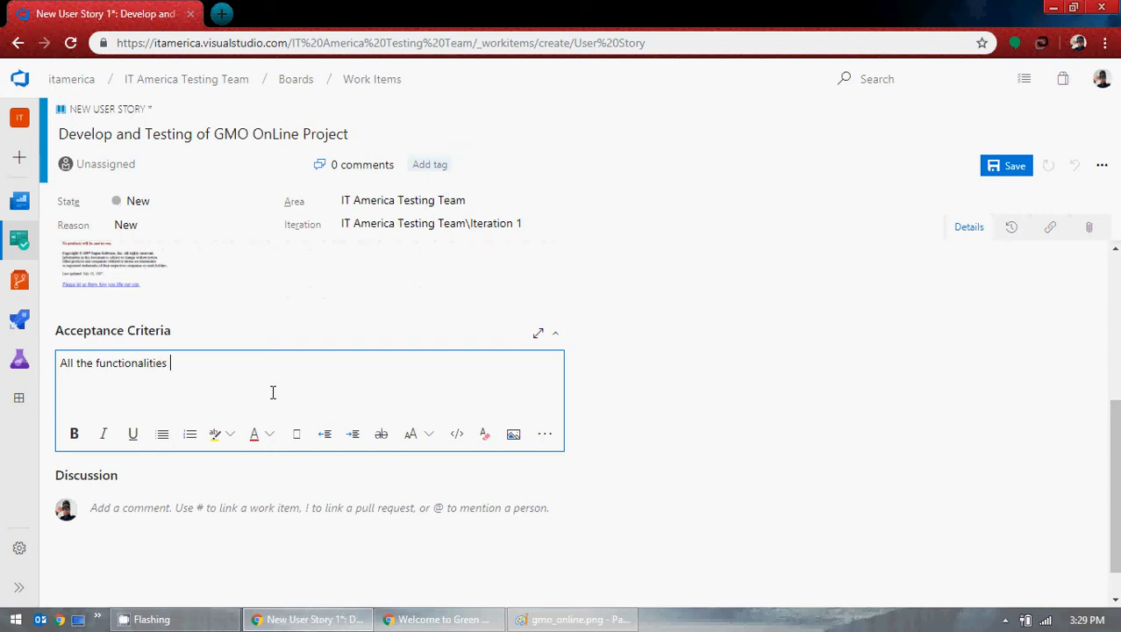
text(and Features sho)
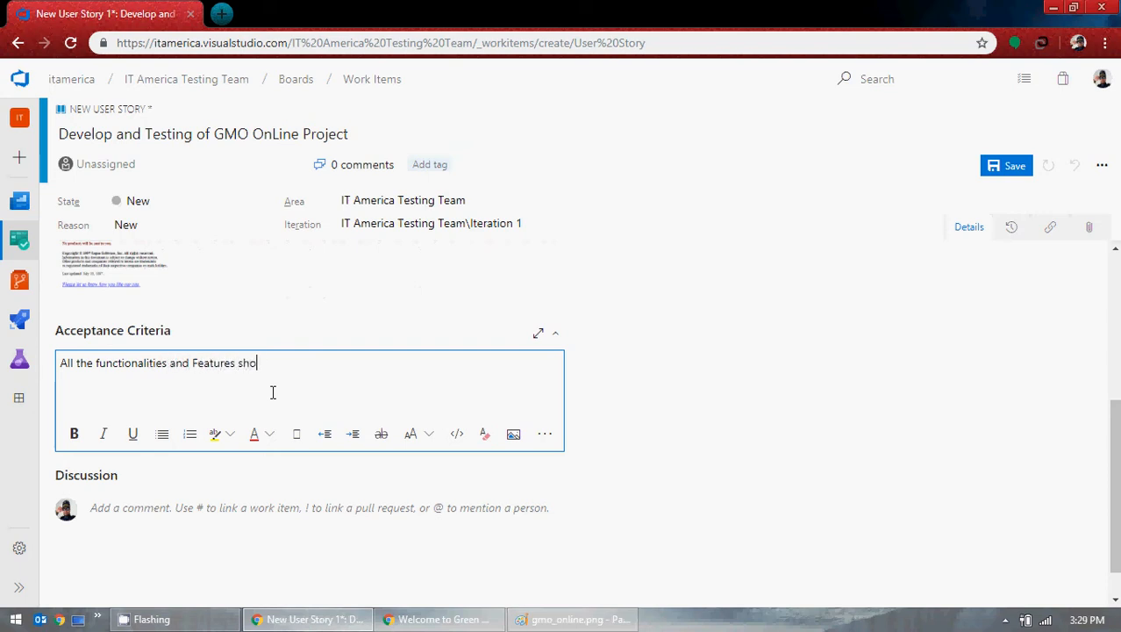
text(uld be tested)
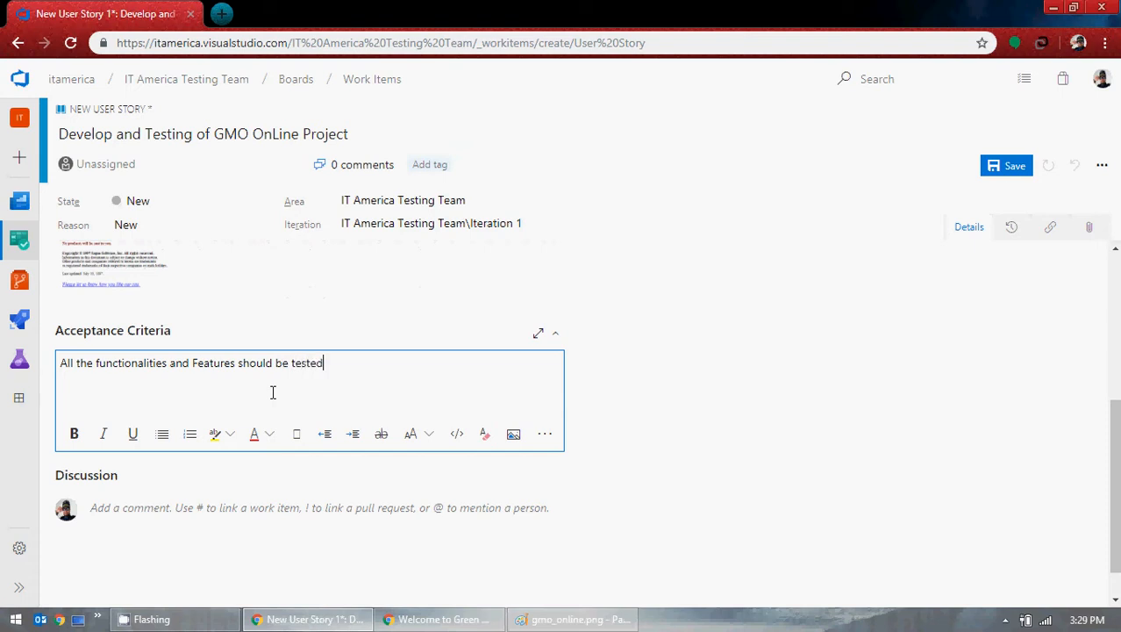
Step: Continue the acceptance criteria sentence with "and Regression Testing should be completed before going into production"
text( and Regesstion)
right_click(380, 362)
click(465, 125)
text(Testing should be co)
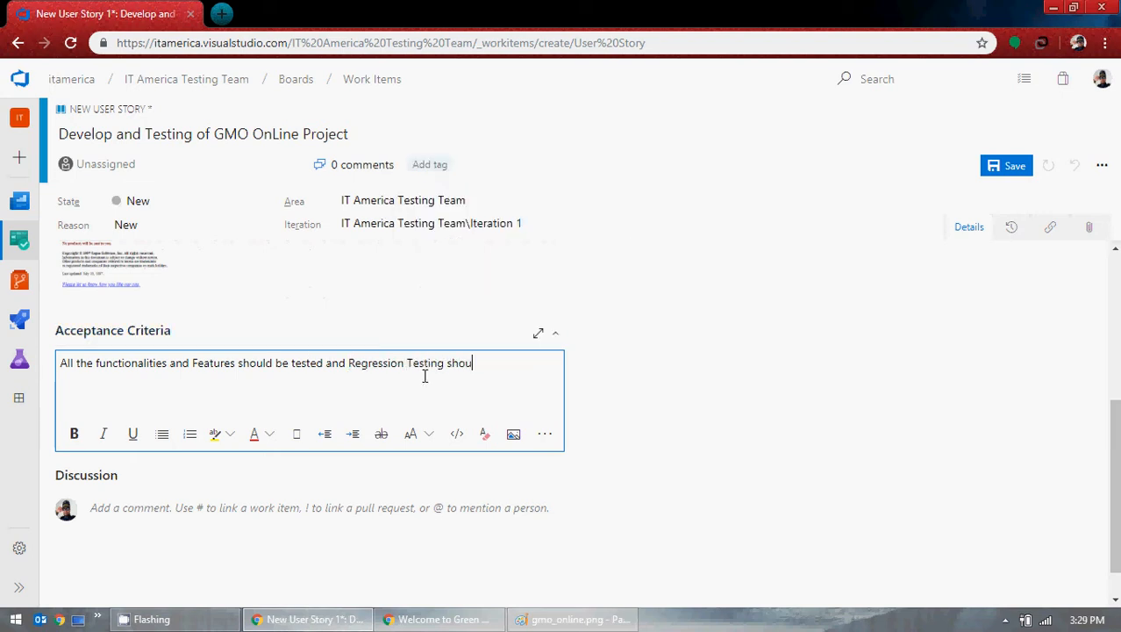
text(mpleted before )
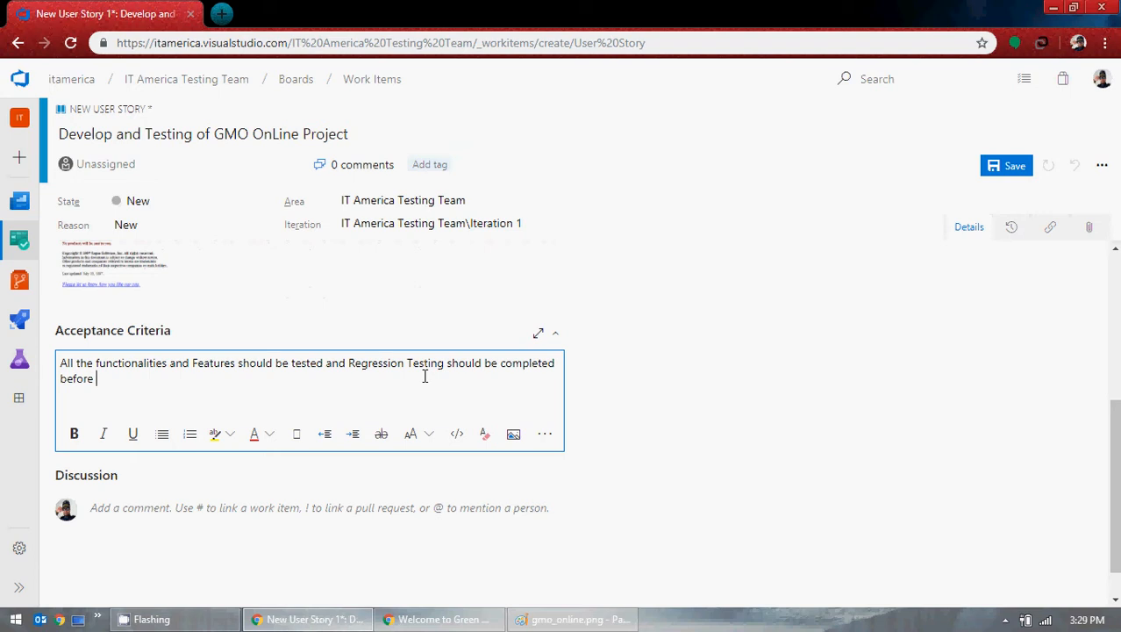
text(going into production)
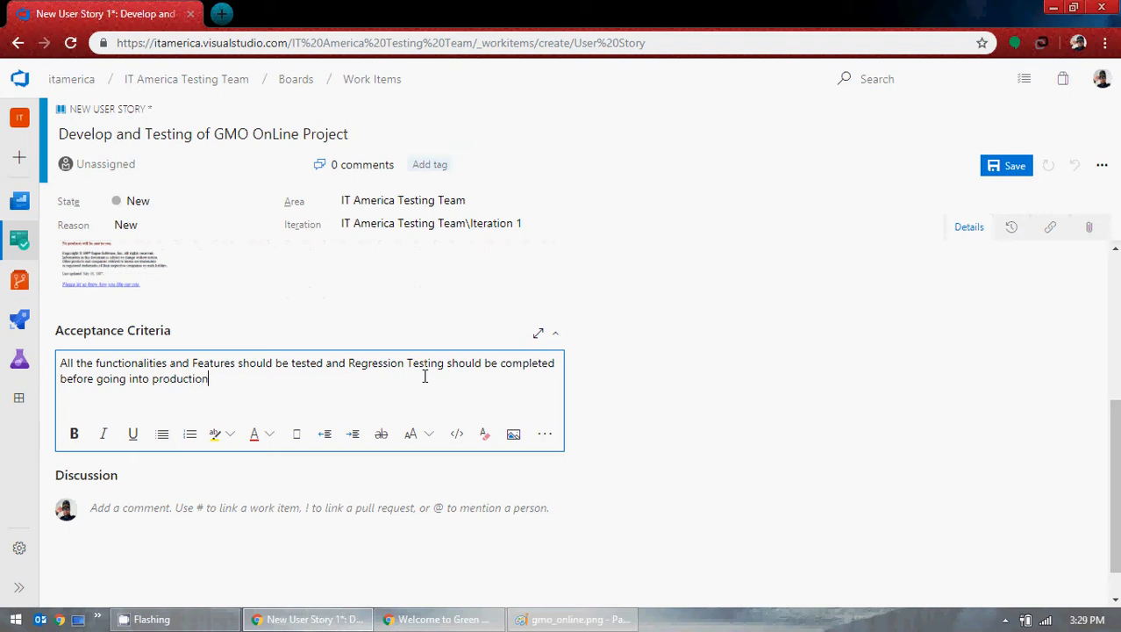
Step: Set the user story's priority to 1 and its risk to 2 - Medium
scroll(452, 386, up, 3)
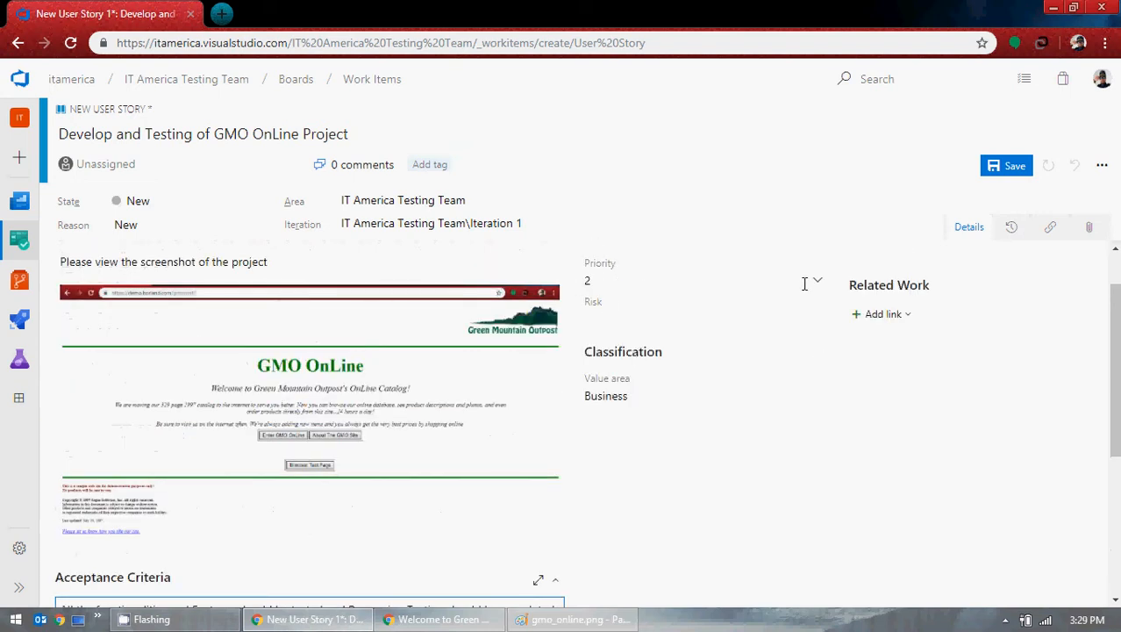
click(816, 284)
click(625, 300)
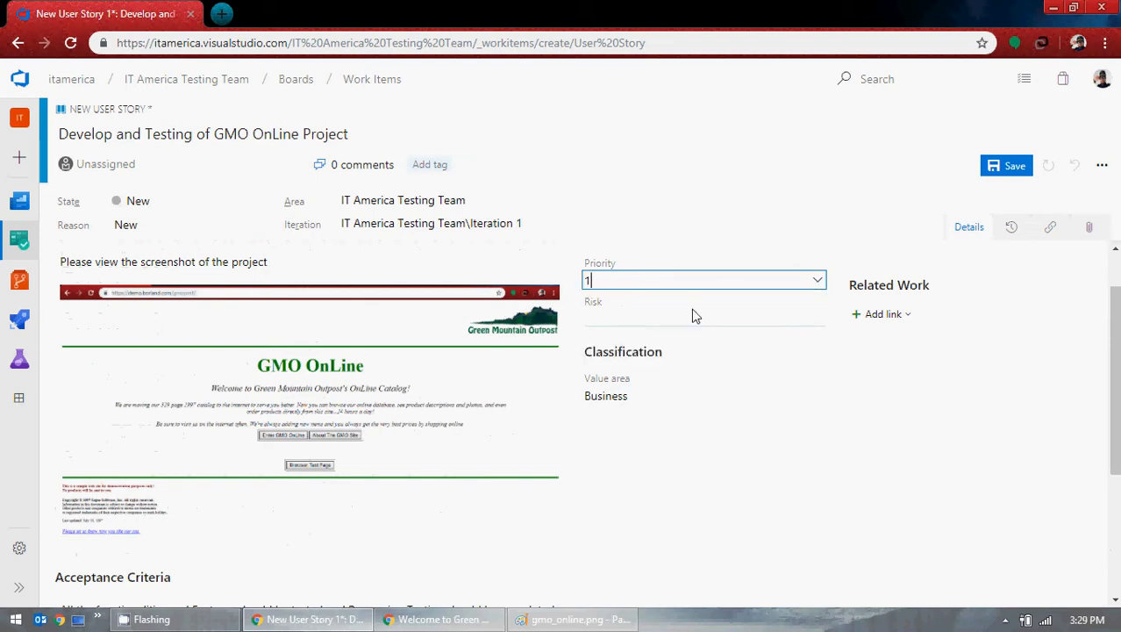
click(816, 319)
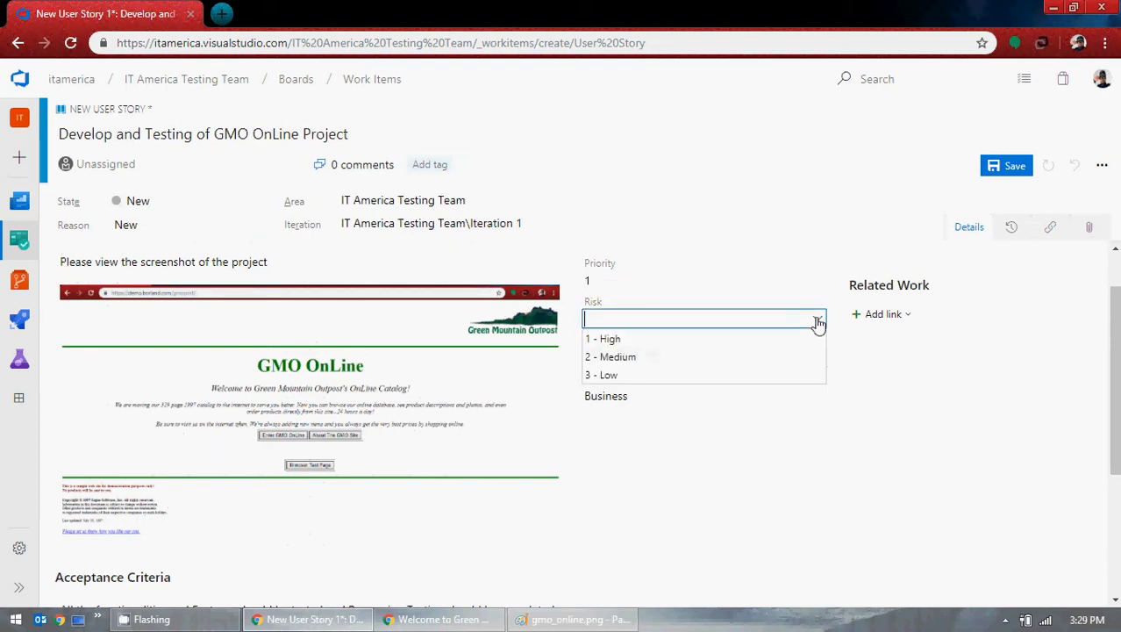
click(619, 357)
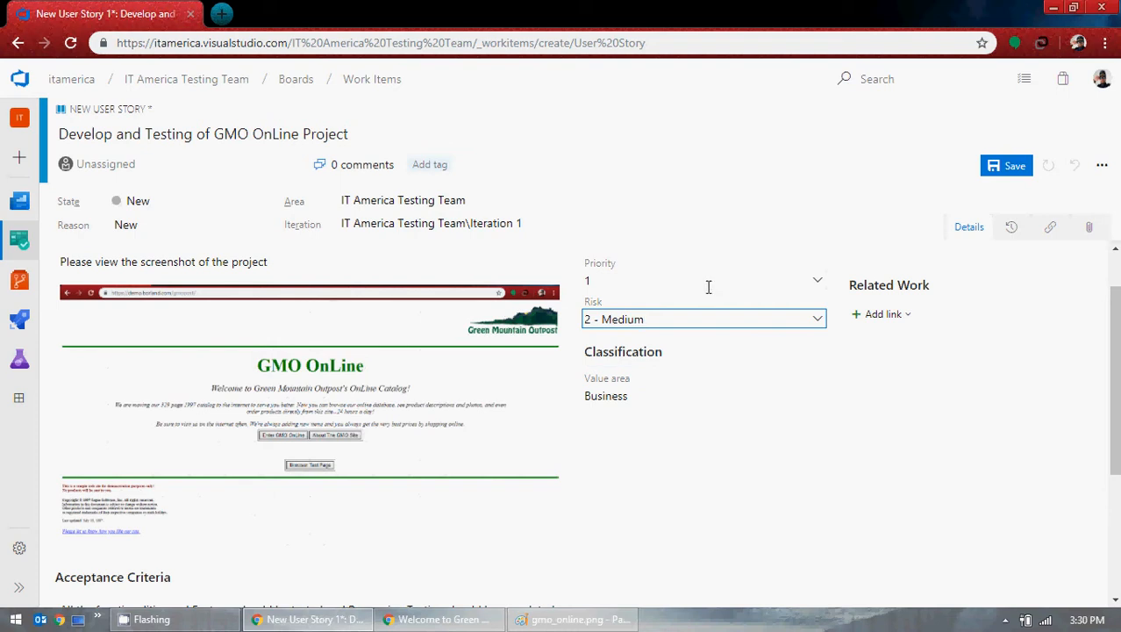
Step: Choose Business as the value area in the user story's classification
click(818, 396)
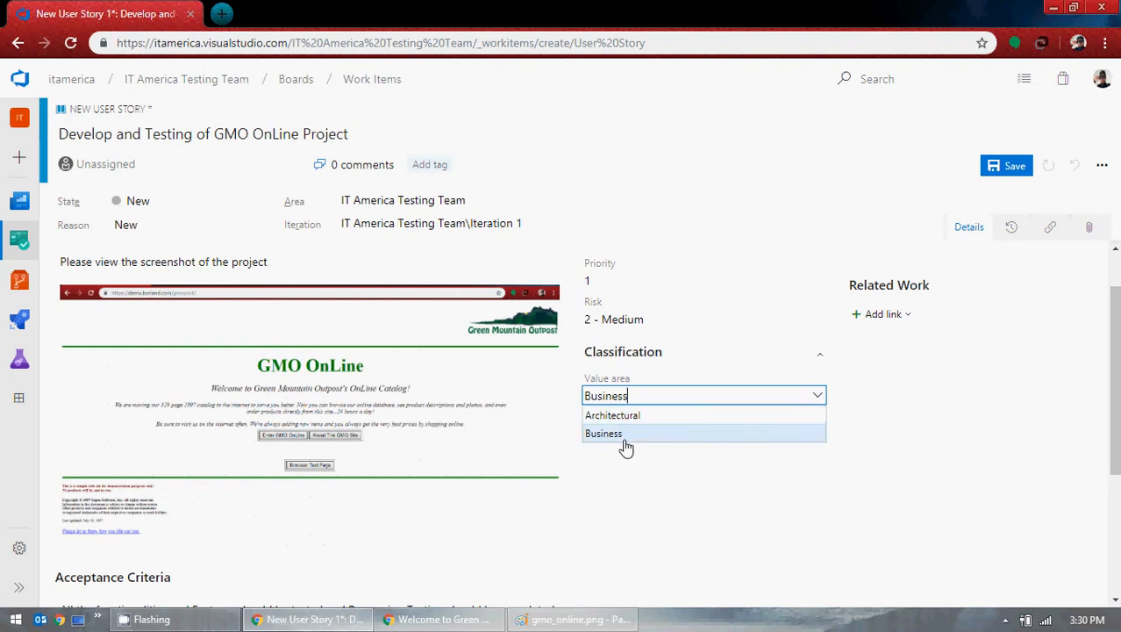
click(620, 436)
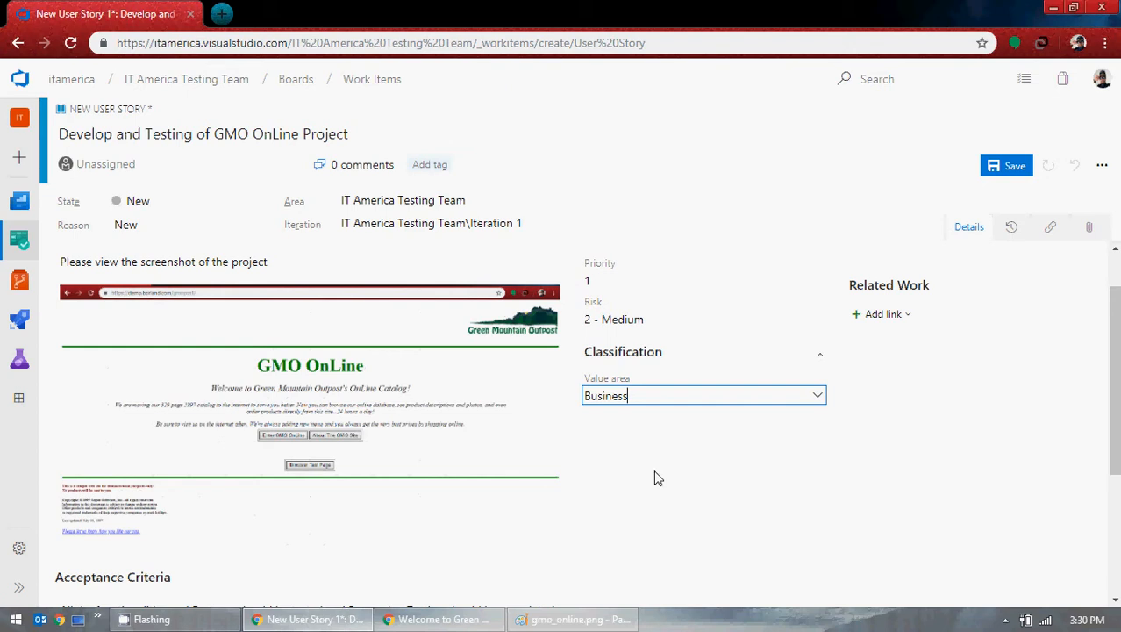
click(770, 473)
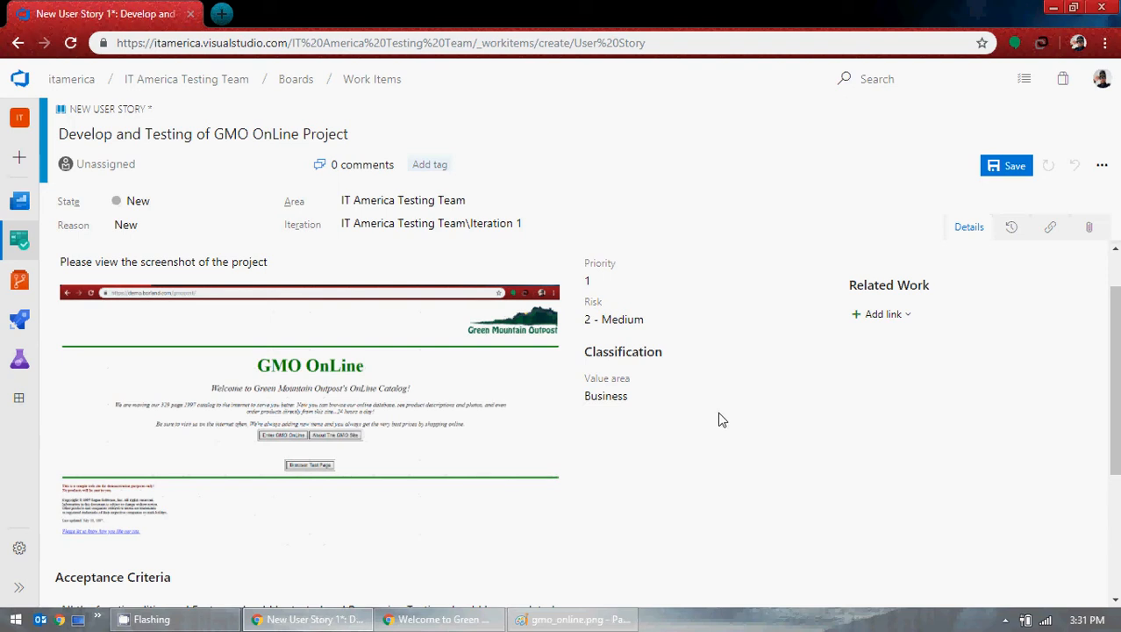
Step: Examine the link types offered for linking an existing related work item, without adding a link, and look over the story form
click(886, 320)
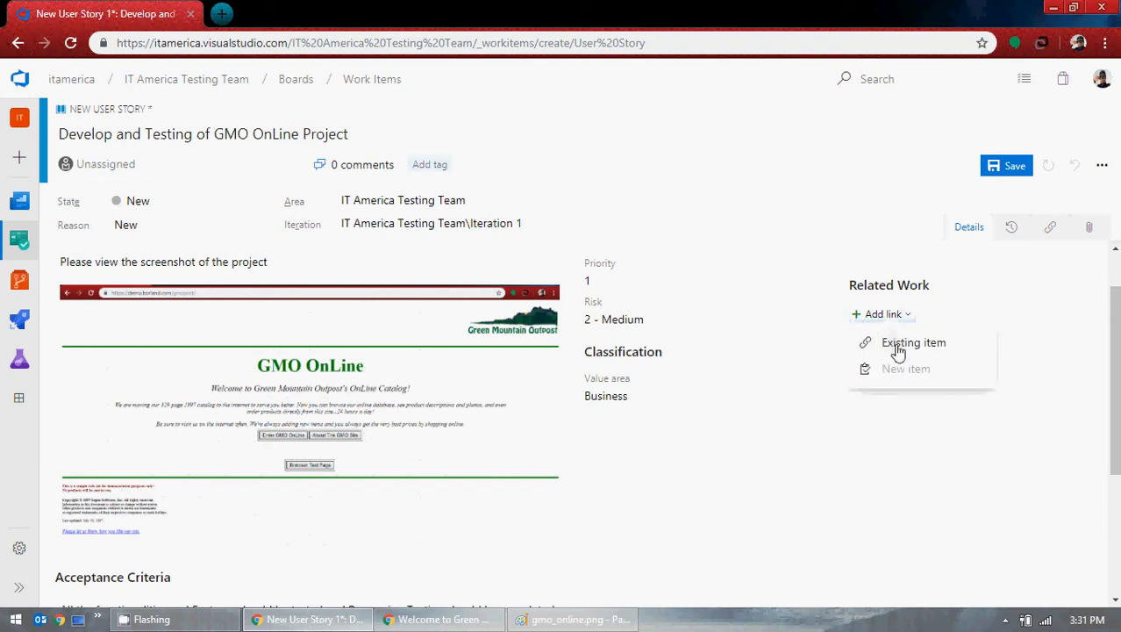
click(898, 351)
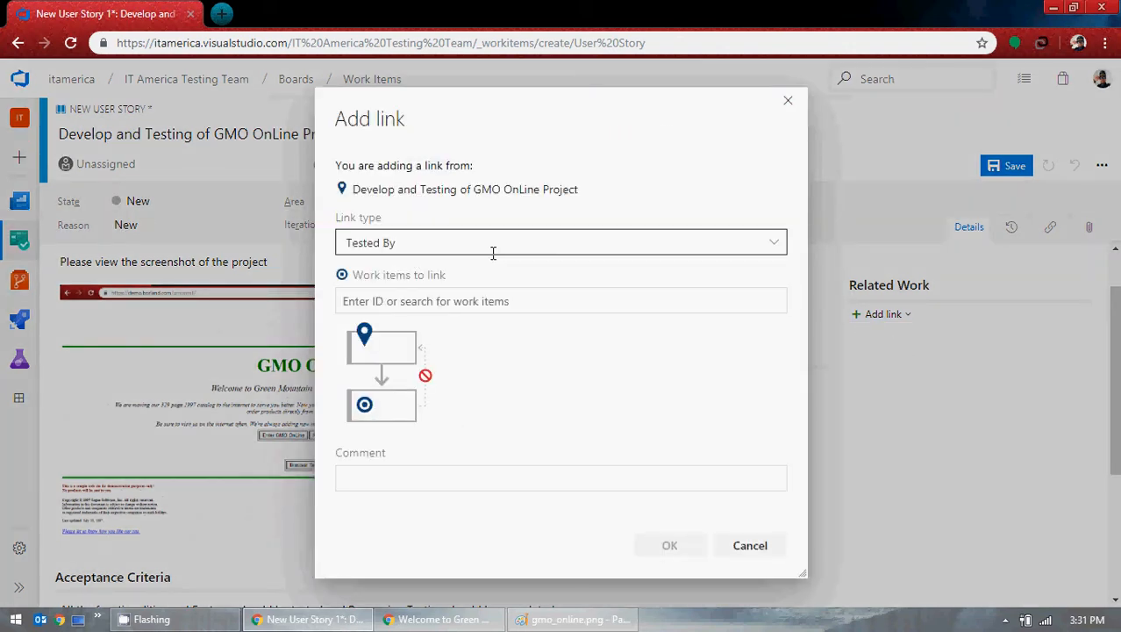
click(772, 246)
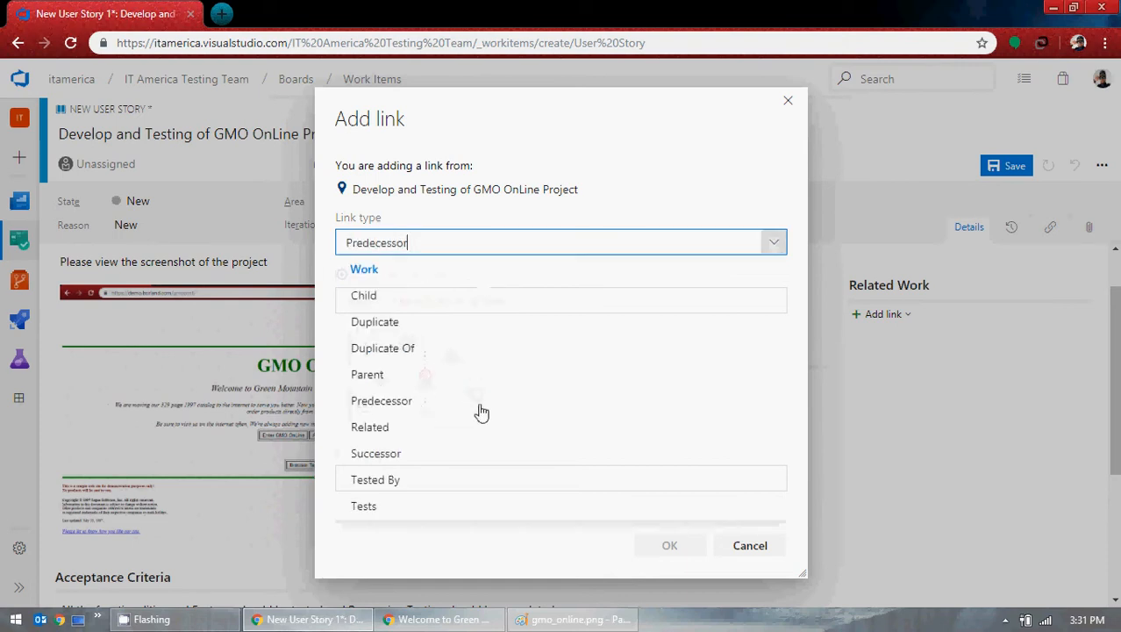
click(758, 548)
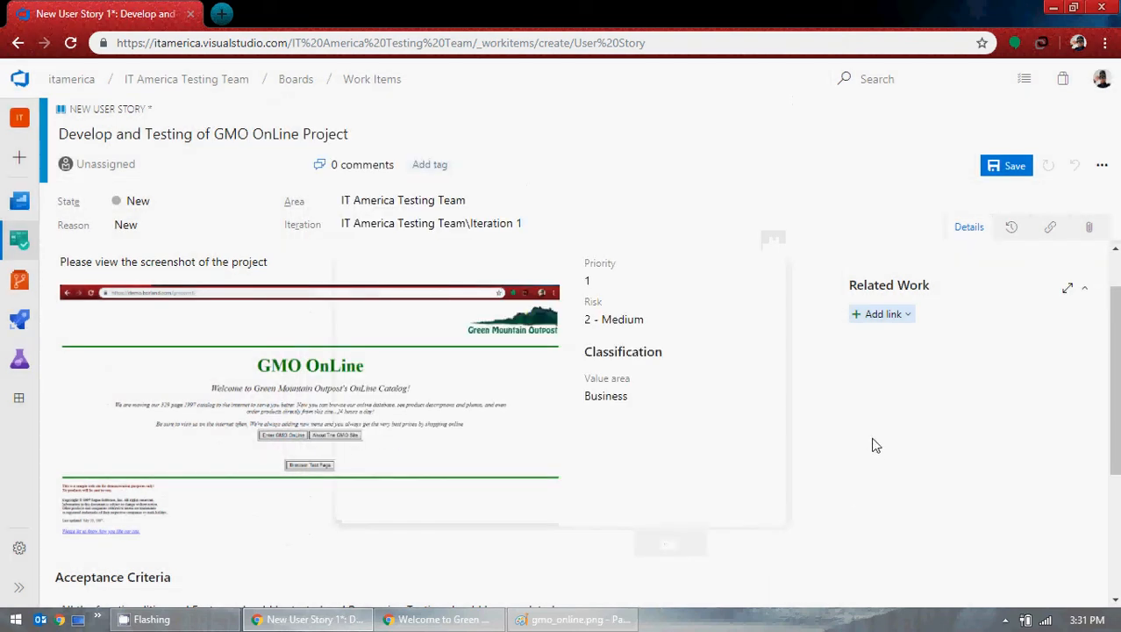
scroll(734, 391, down, 3)
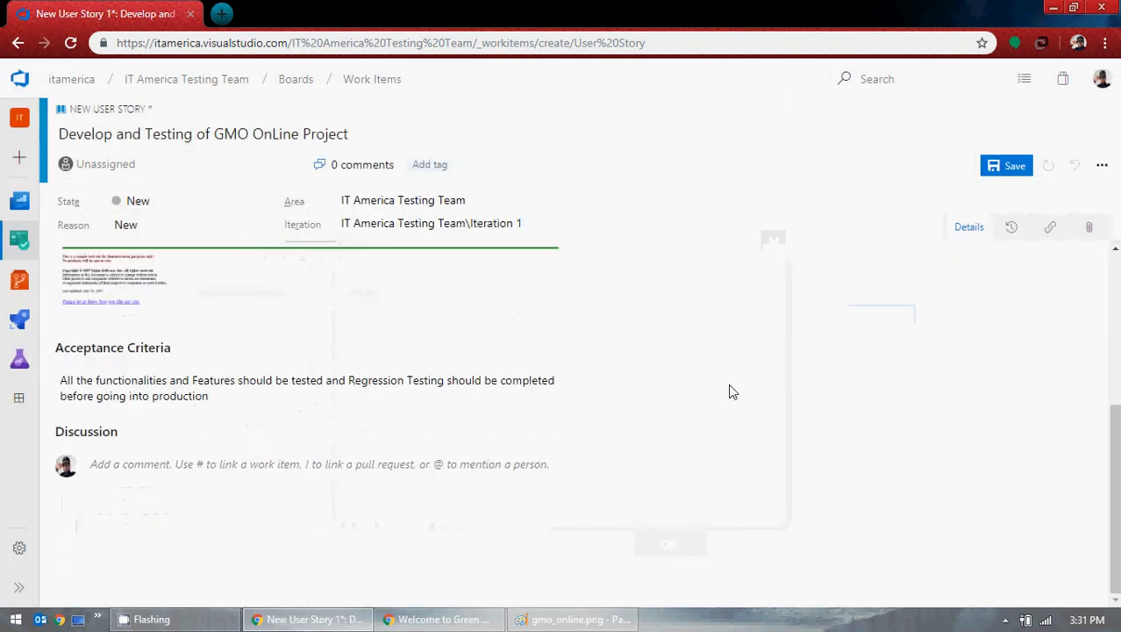
scroll(733, 391, up, 3)
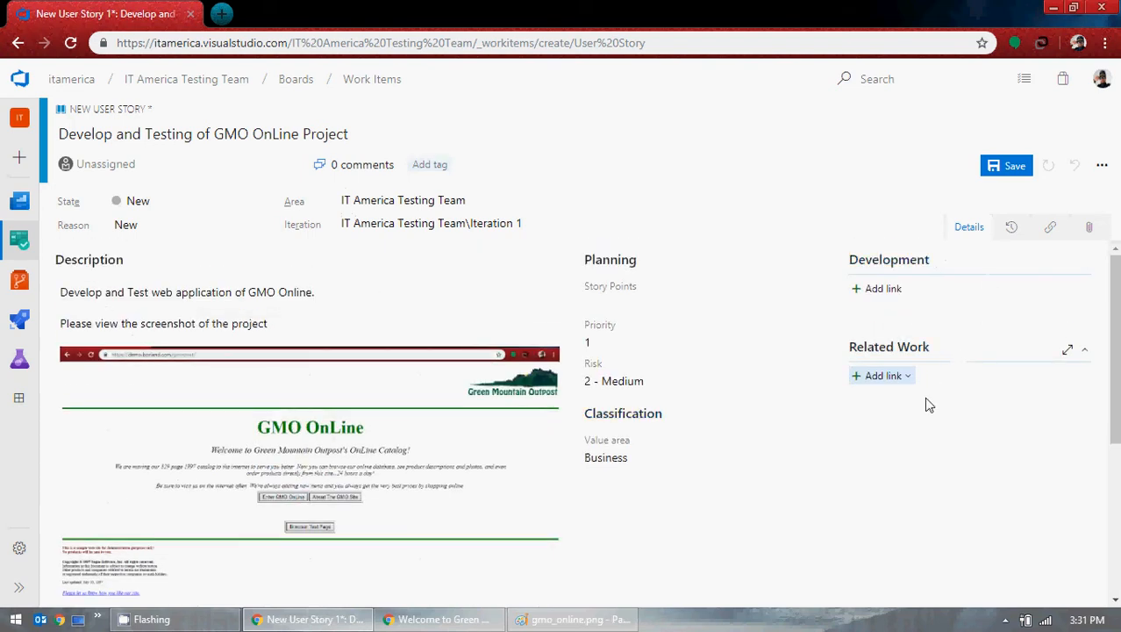
Step: Switch to the GMO OnLine site, order 3 of the 3 Person Dome Tent from the catalog, and return to the user story
click(595, 302)
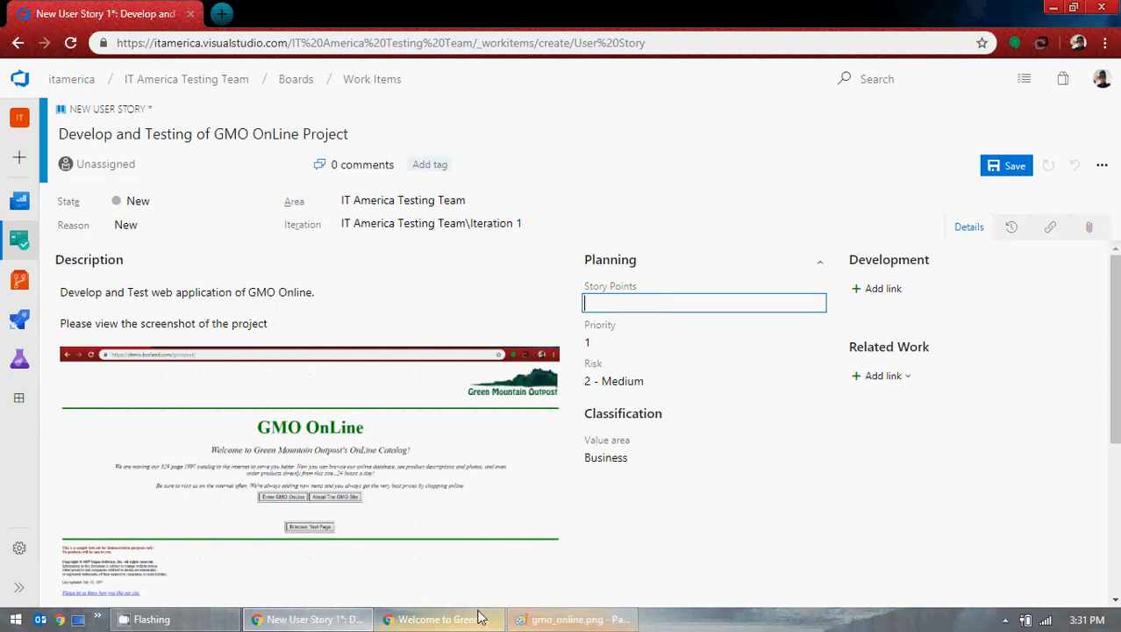
click(442, 620)
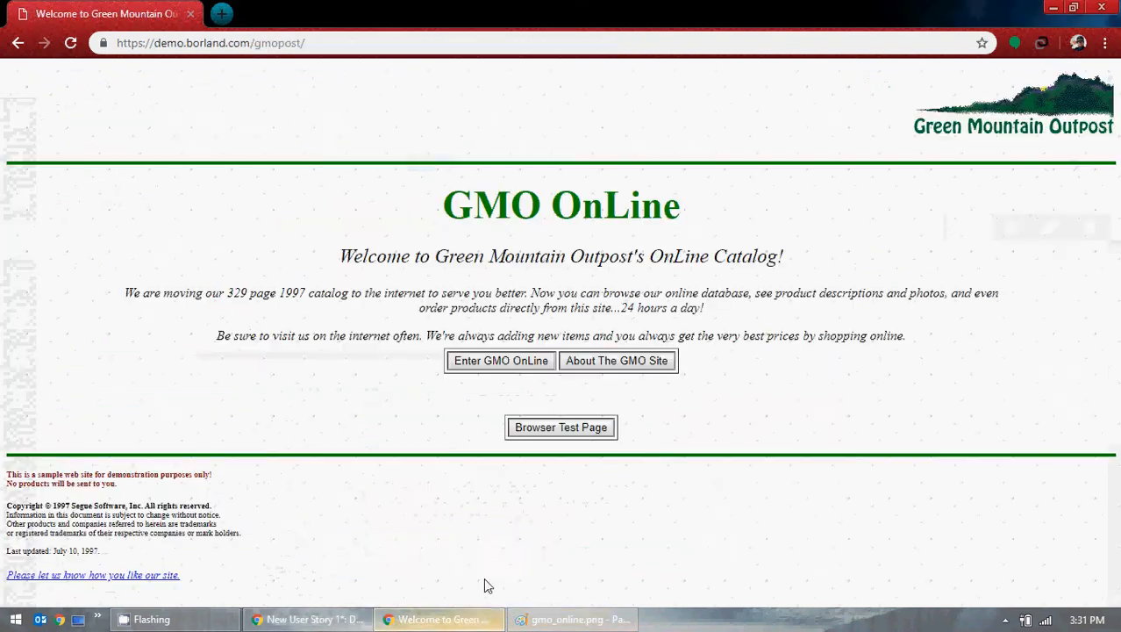
click(506, 367)
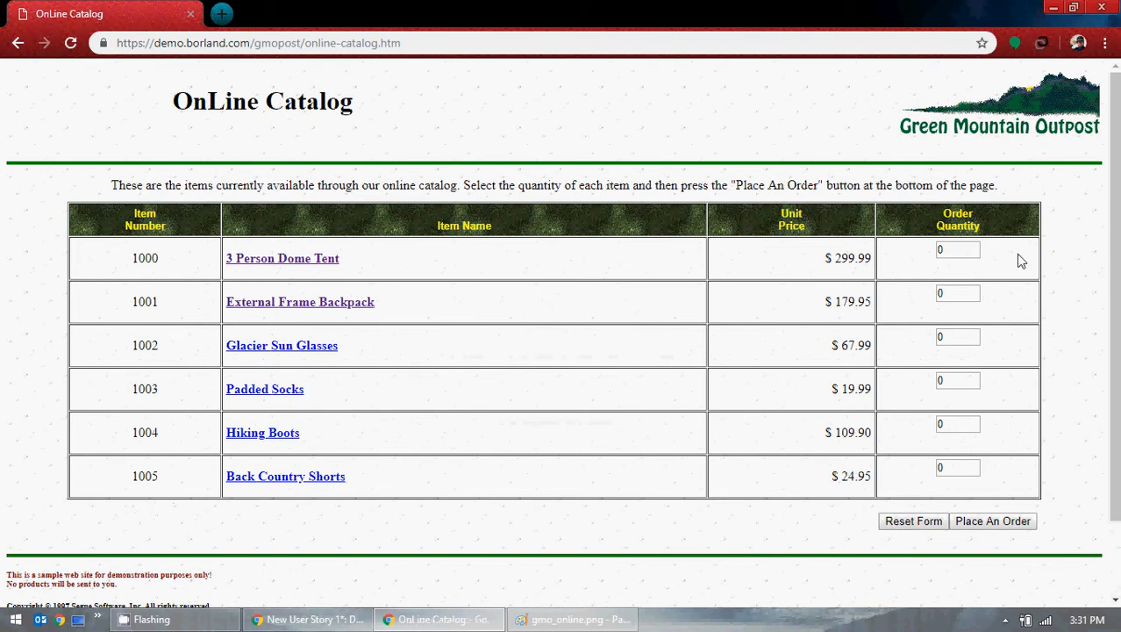
double_click(965, 250)
text(3)
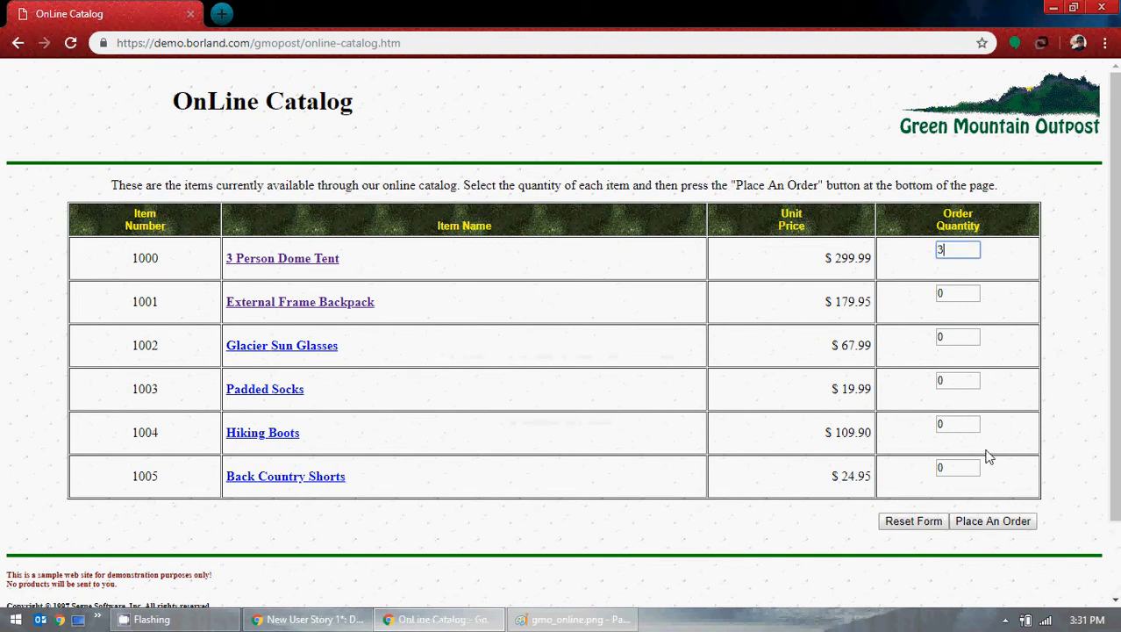
click(985, 520)
click(1052, 7)
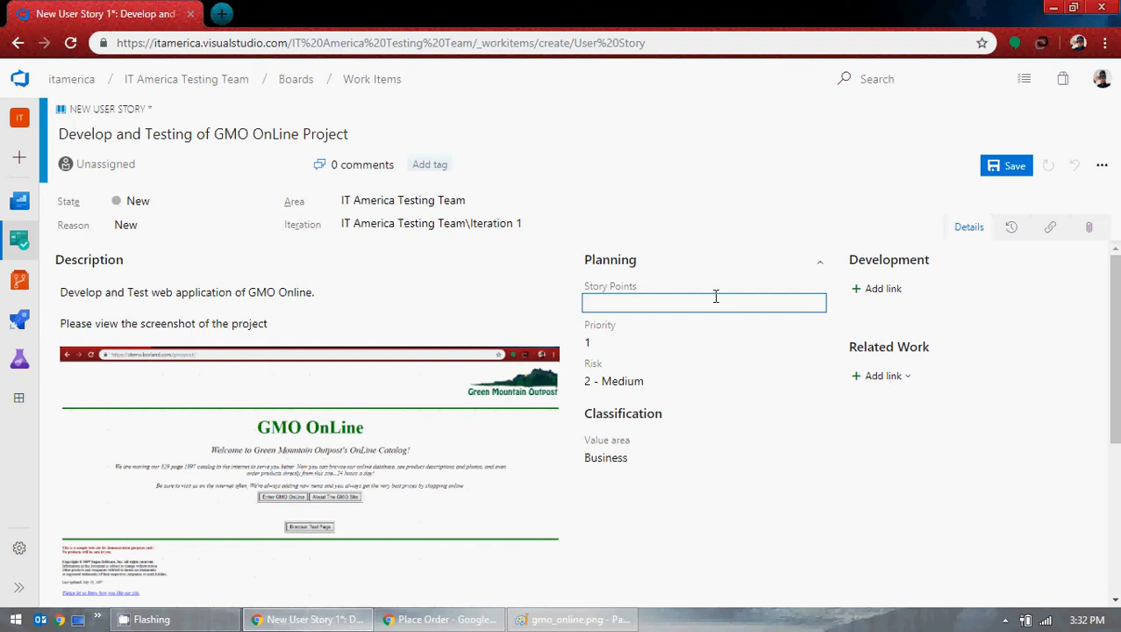
Step: Set the user story's story points to 5
text(8)
key(BackSpace)
text(5)
click(521, 313)
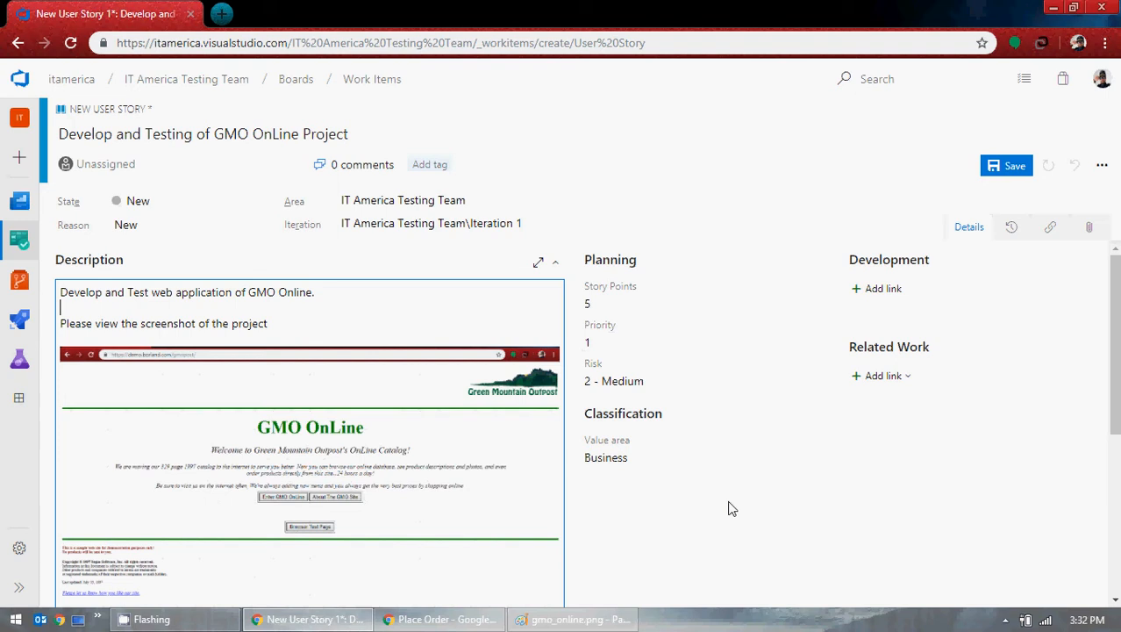
click(637, 303)
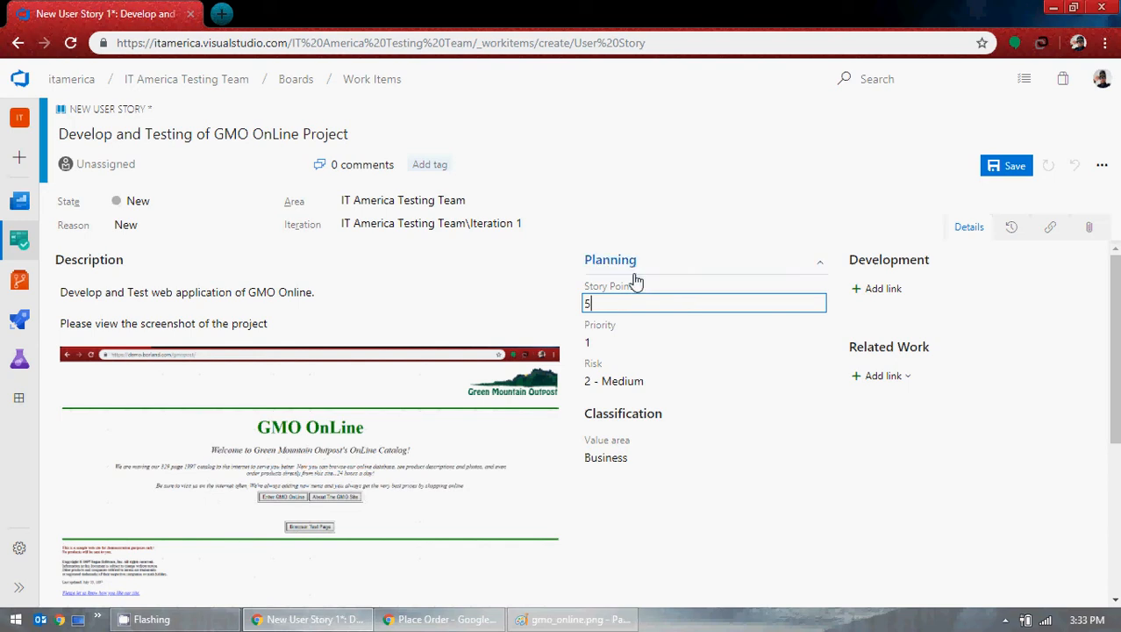
Step: Add the tags "GMO" and "GMO Online" to the user story
click(443, 166)
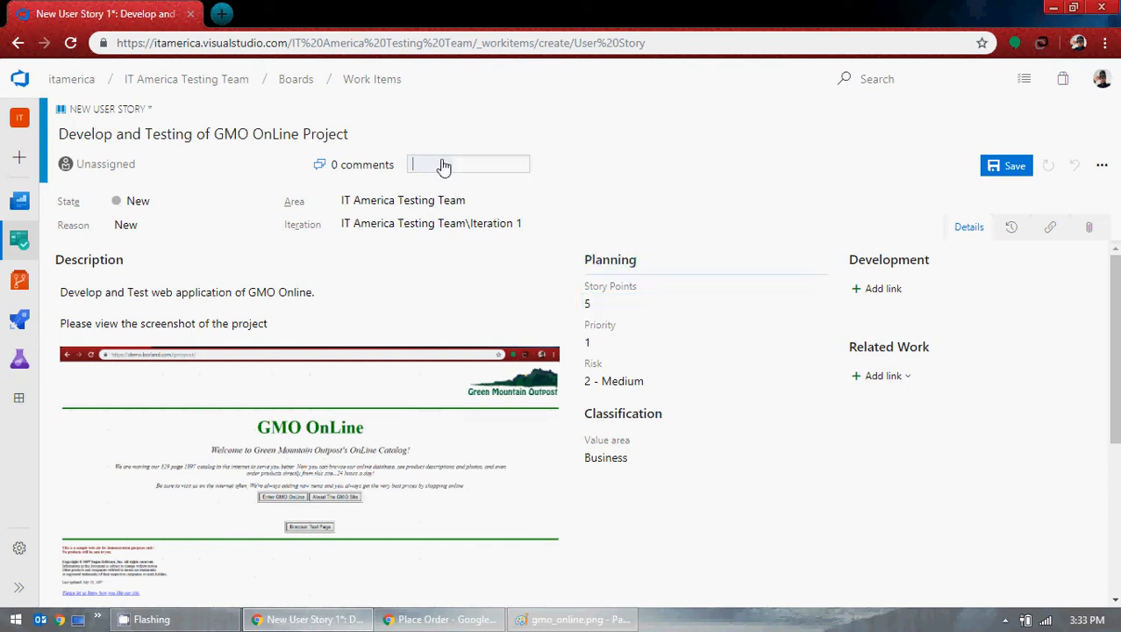
text(GMO)
key(Return)
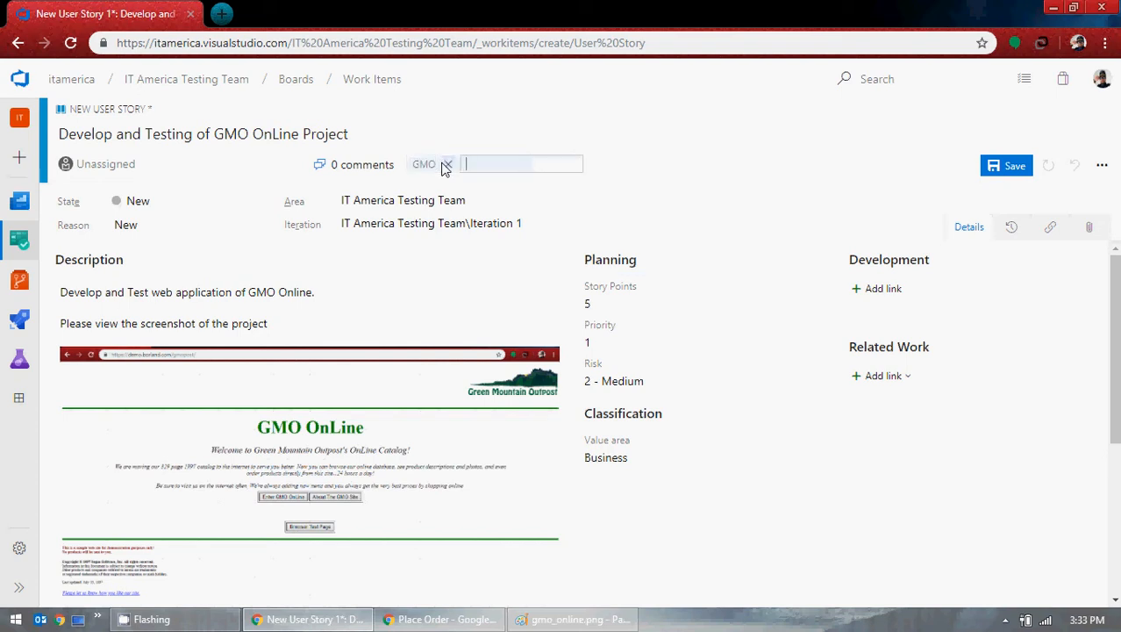
text(GMO Online)
key(Return)
click(460, 620)
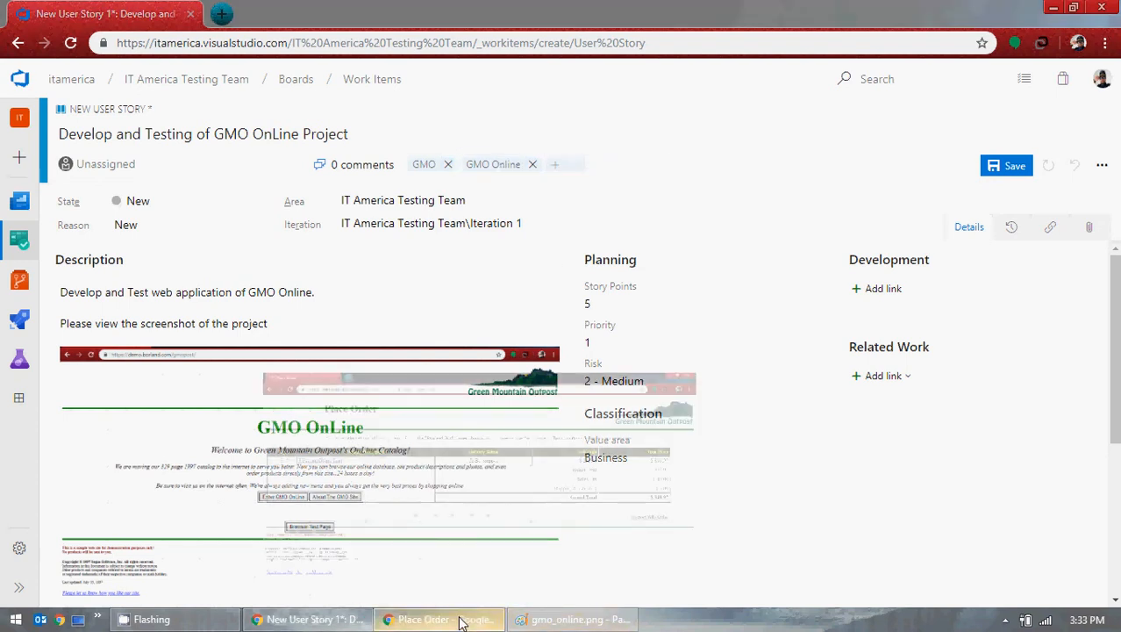
click(460, 620)
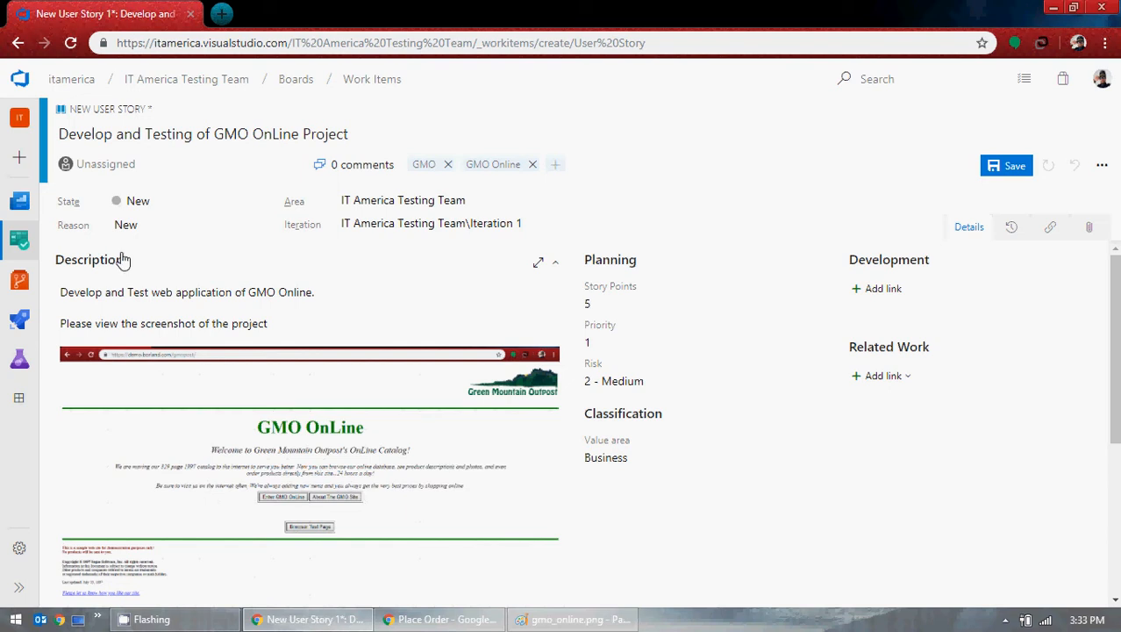
Step: Shorten "Testing" to "Test" in the user story's title
click(195, 136)
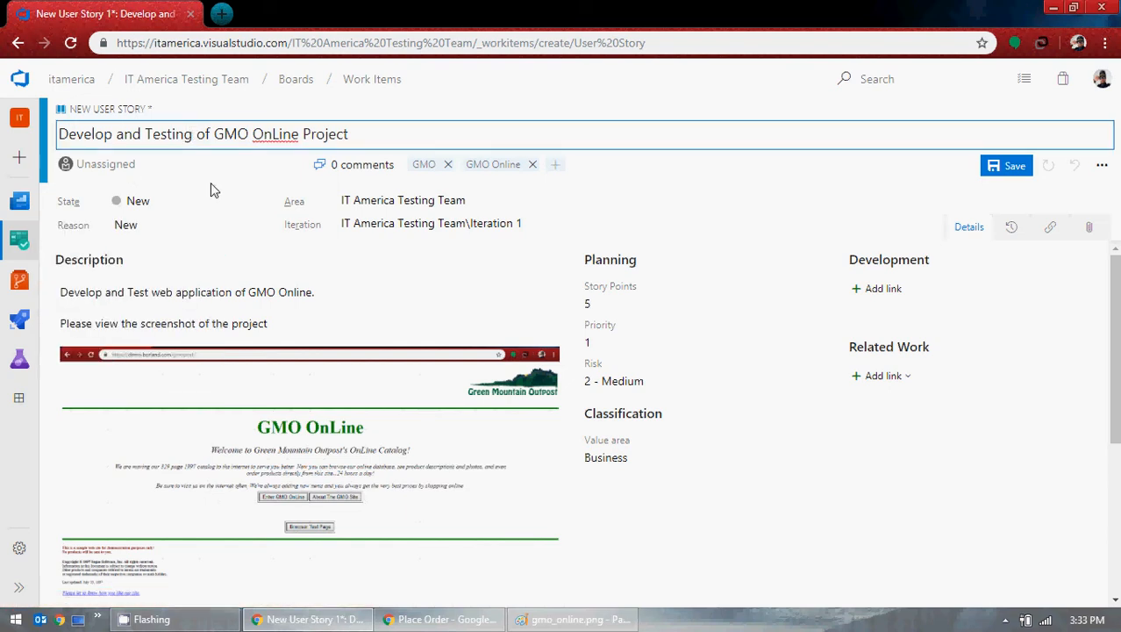
key(BackSpace)
key(BackSpace)
key(BackSpace)
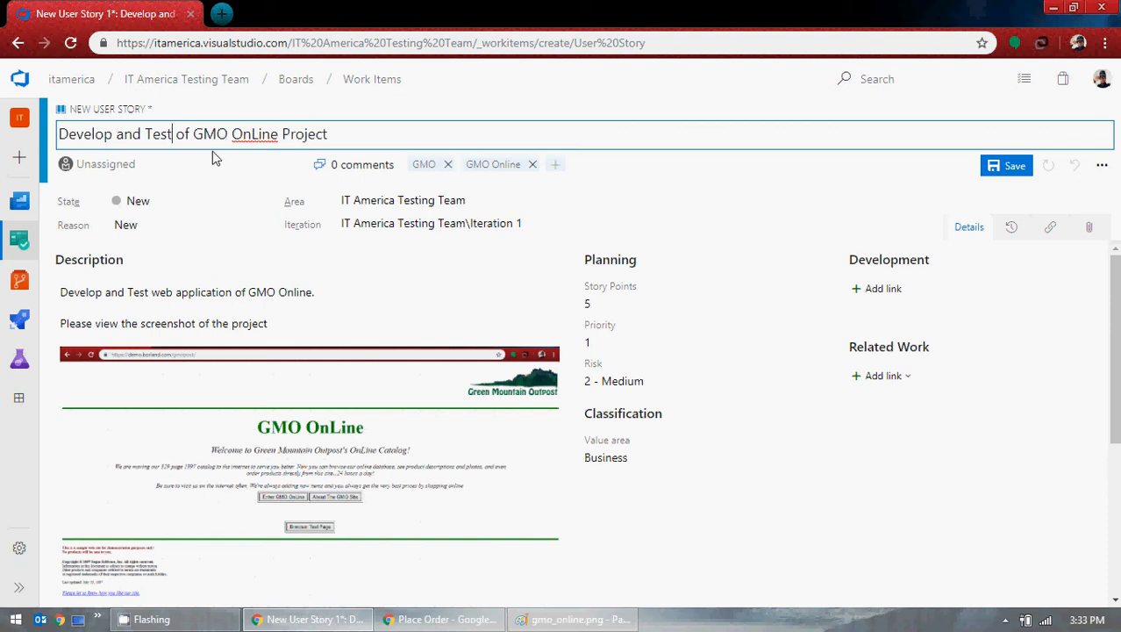
Step: Insert "web application" before "GMO OnLine Project" in the user story's title
click(190, 135)
text(web app)
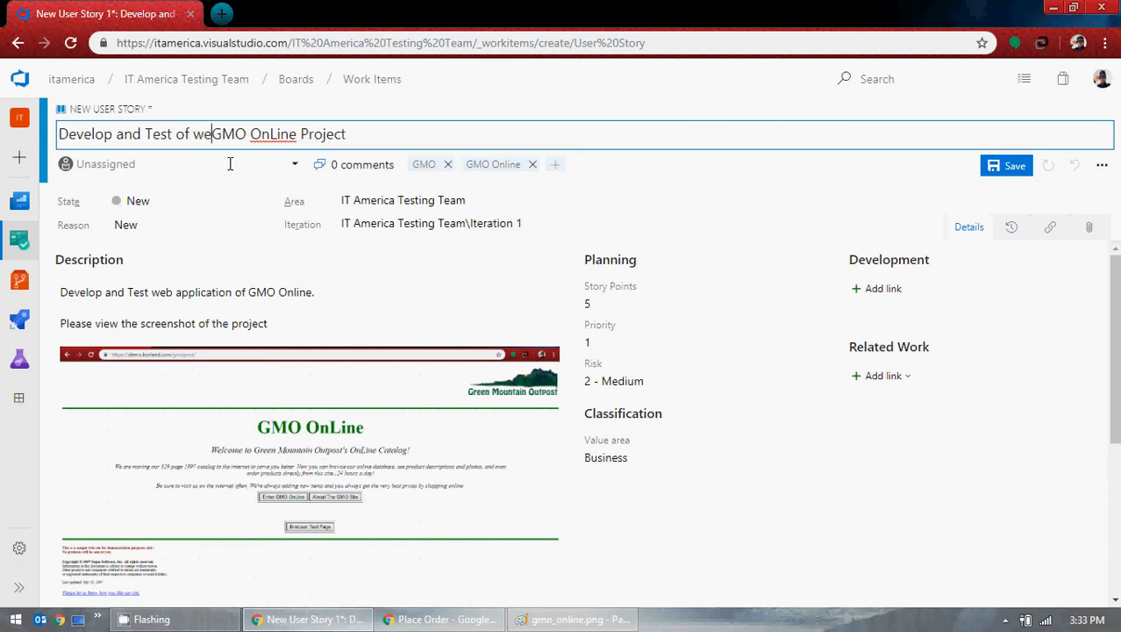
text(lication)
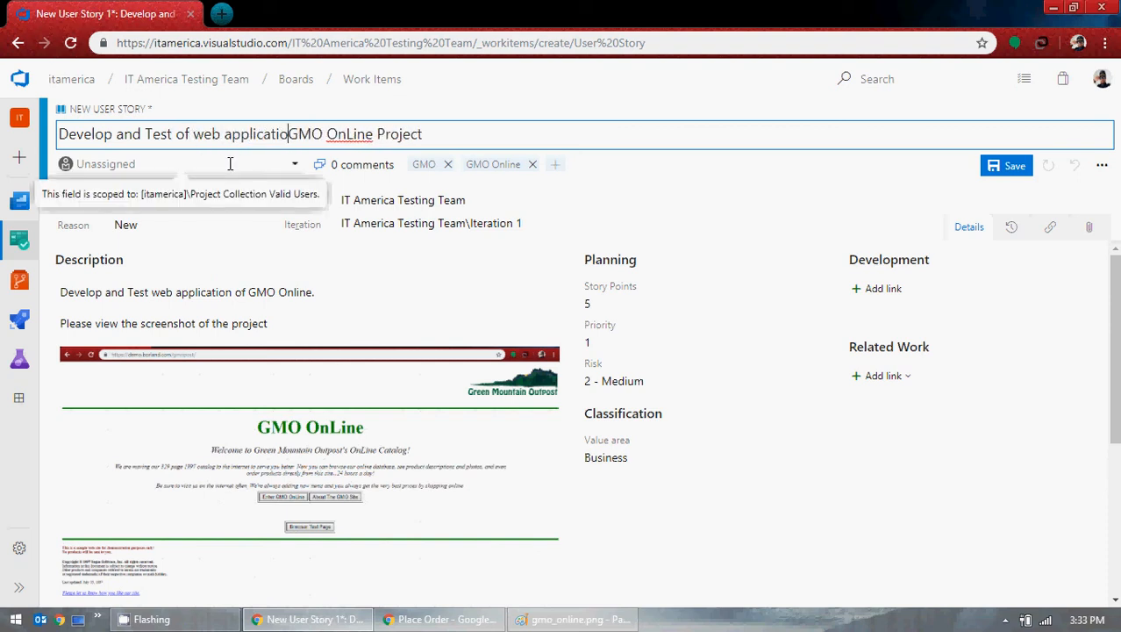
click(453, 136)
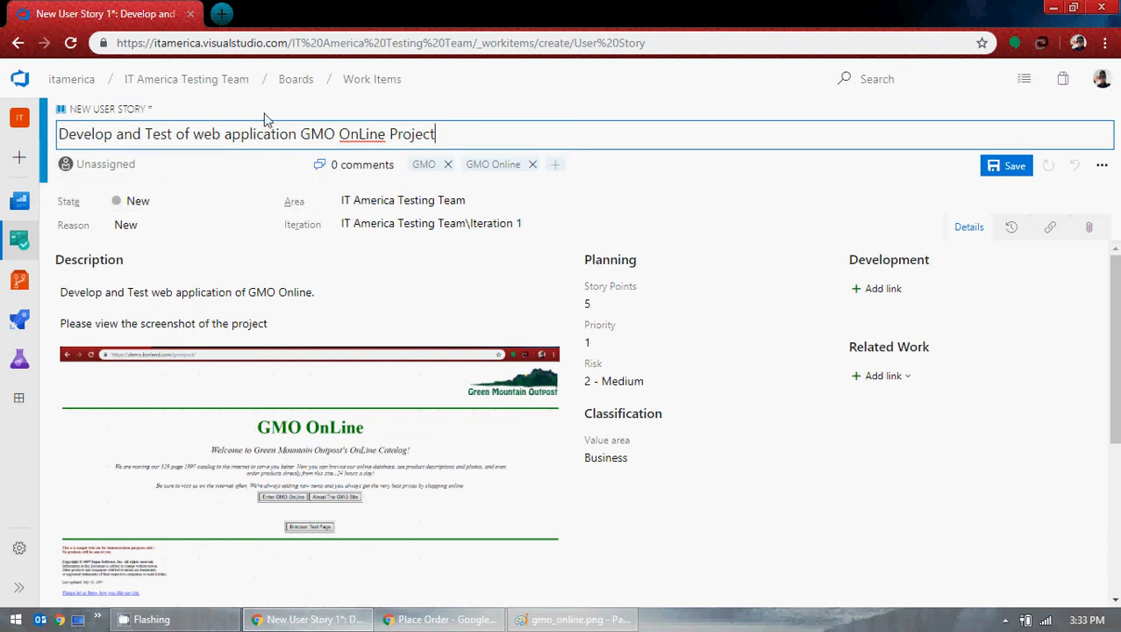
Step: Change "Test" to "Testing" in the user story's title
click(171, 133)
text(ing)
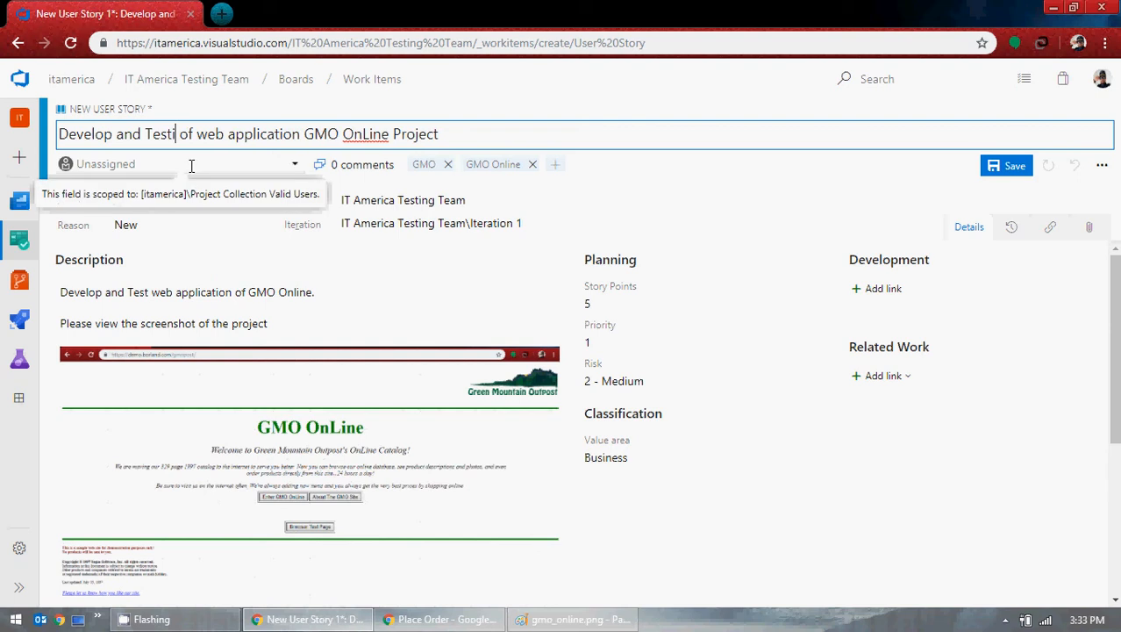
click(511, 136)
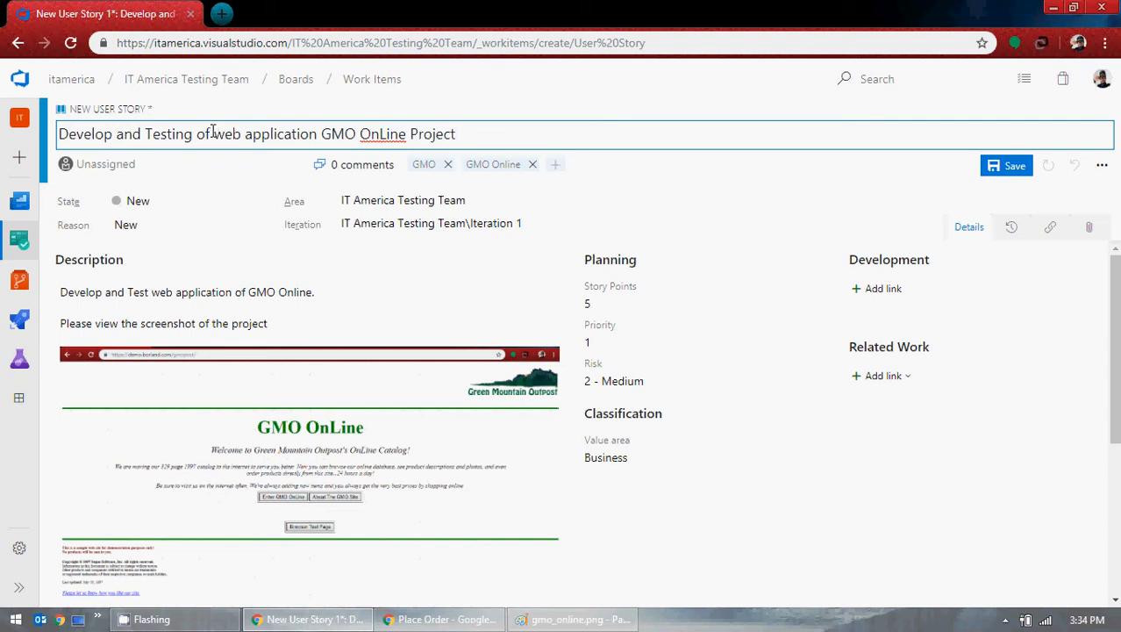
Step: Remove the leading "Develop and Testing of" wording so the title reads "Web application GMO OnLine Project"
drag(213, 134, 116, 134)
key(BackSpace)
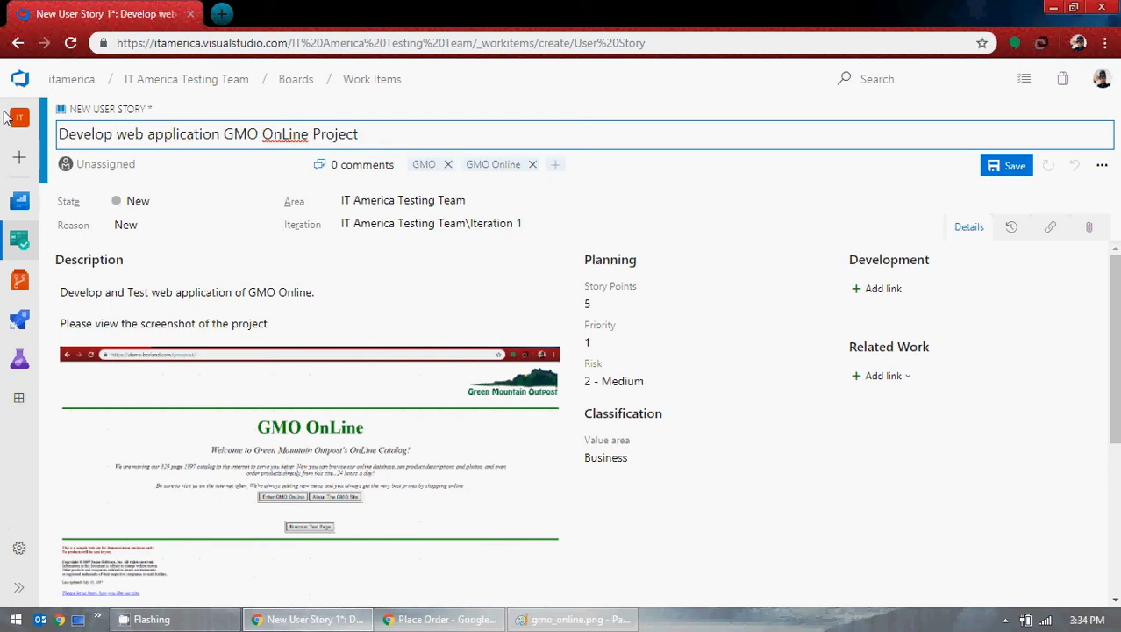
drag(129, 134, 58, 135)
text(W)
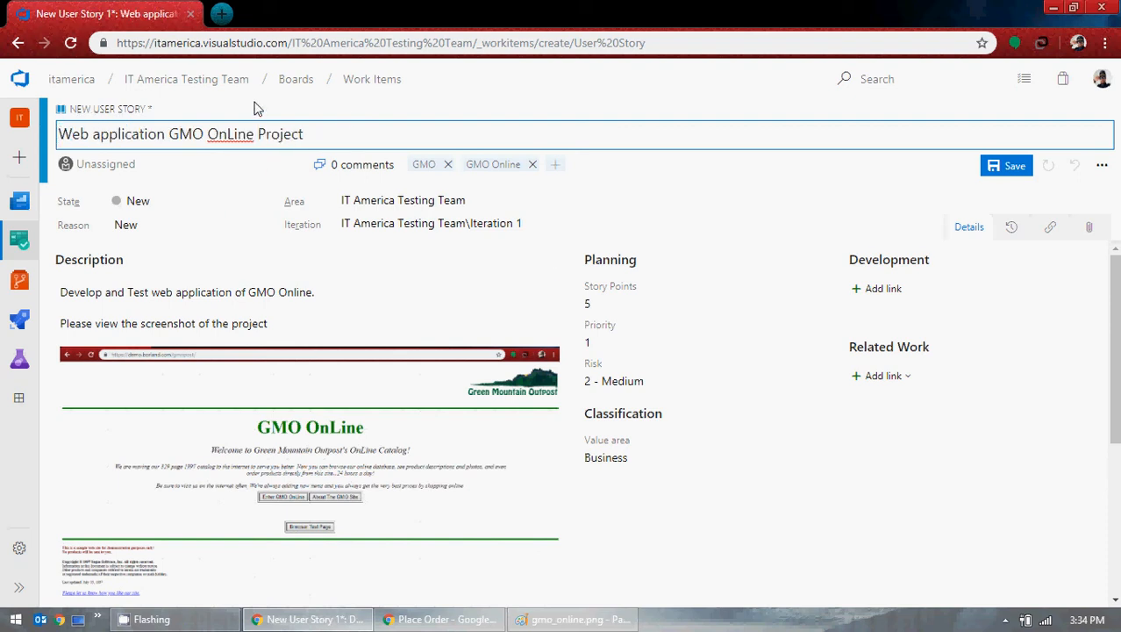
click(331, 132)
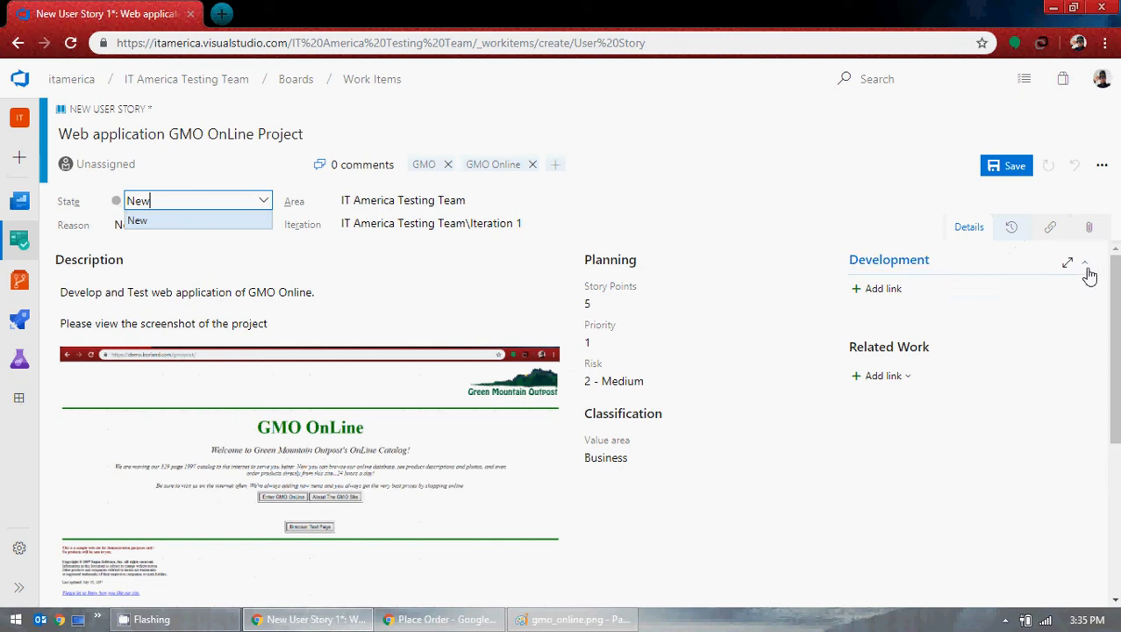
Step: Examine the user story's history, including its state graph, and its links
click(1089, 274)
click(1089, 272)
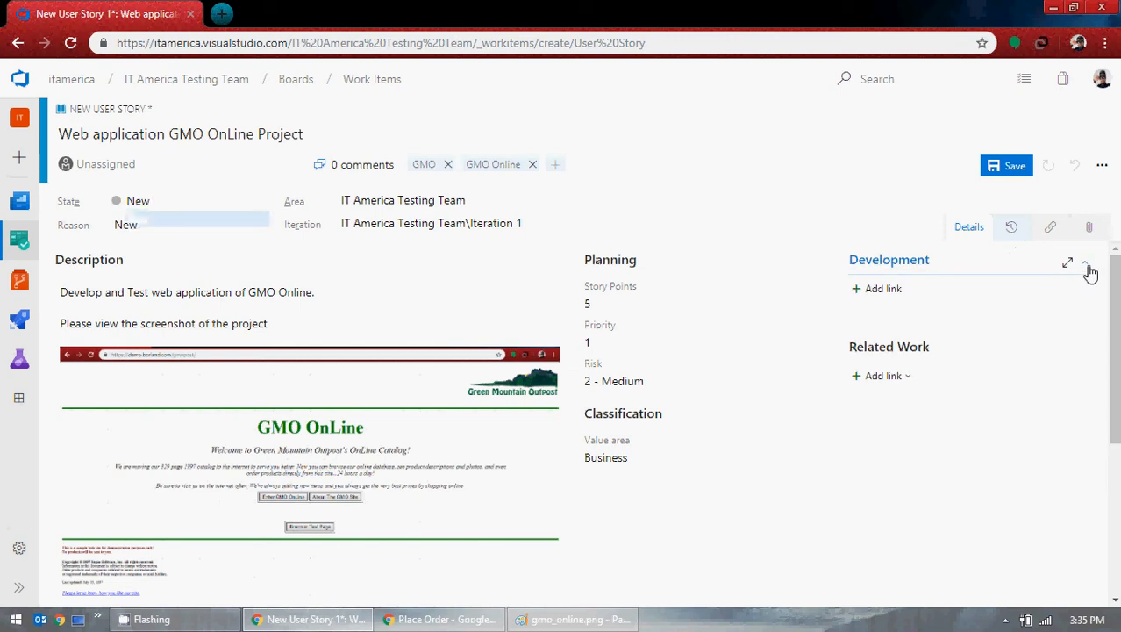
click(1012, 228)
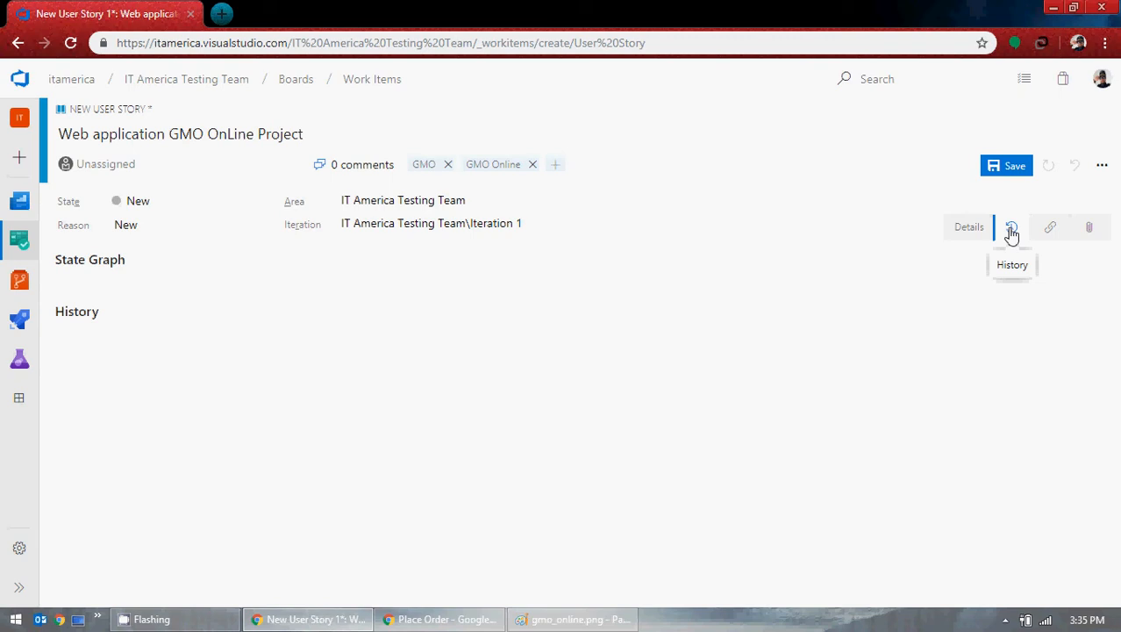
click(118, 262)
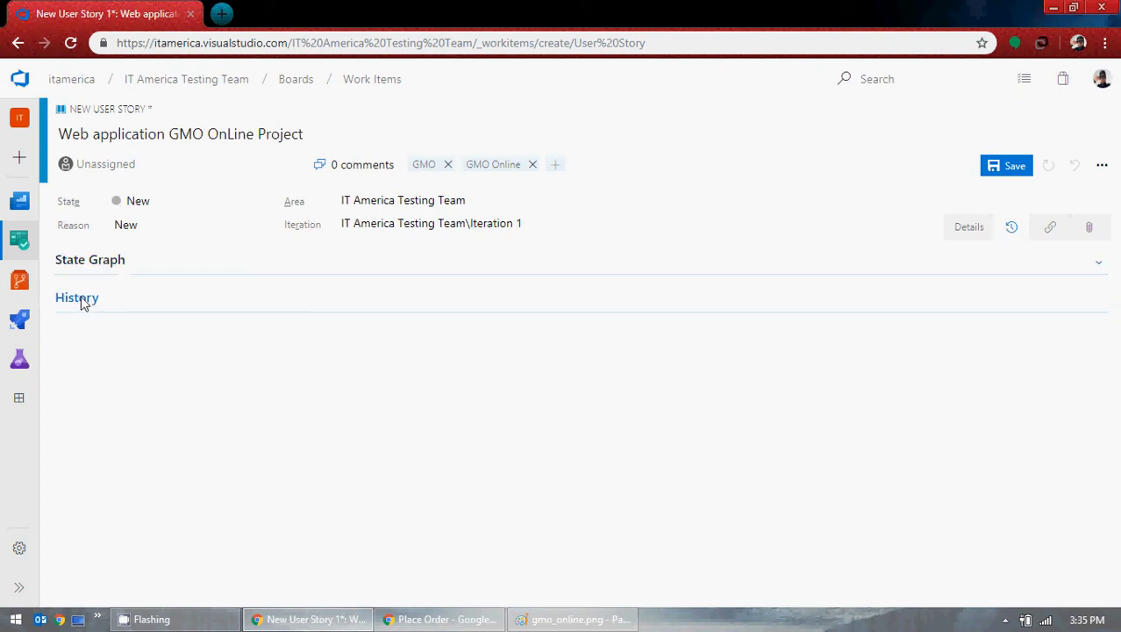
click(98, 264)
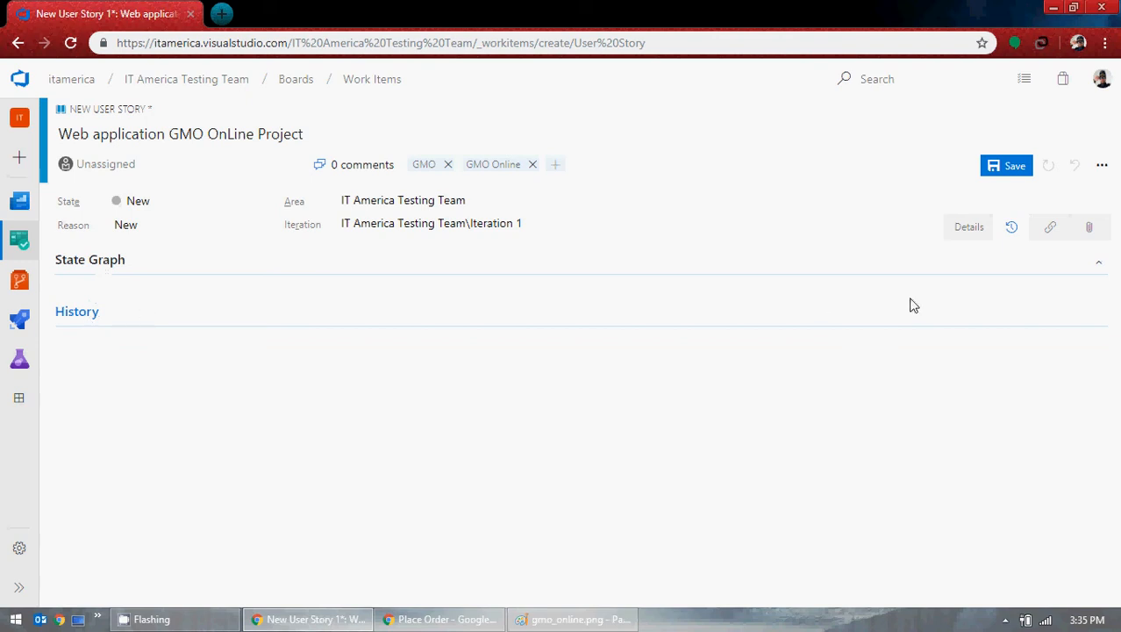
click(1048, 235)
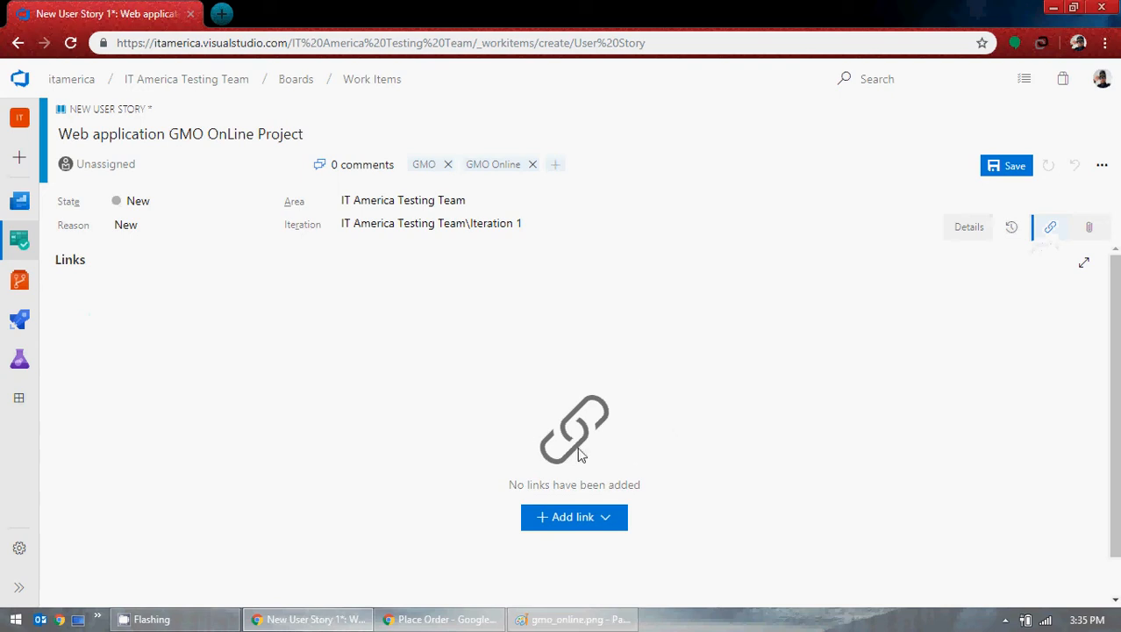
Step: Close the gmo_online.png image in Paint and attach ETL Source To Target Mapping-III.xls from the Desktop to the user story
click(1083, 237)
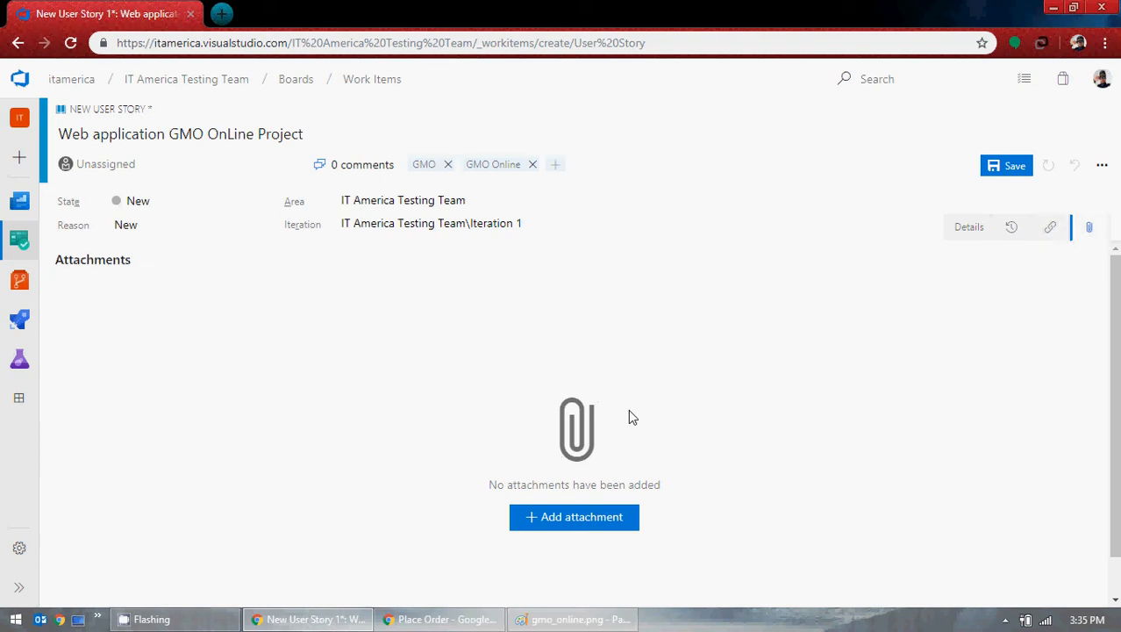
click(574, 619)
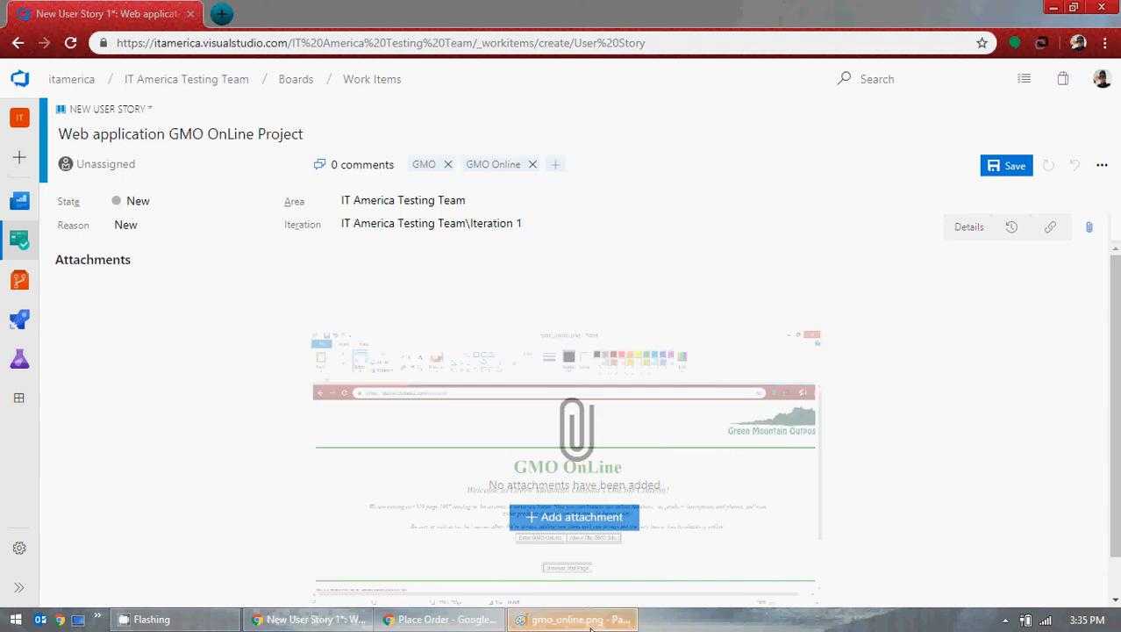
click(1102, 7)
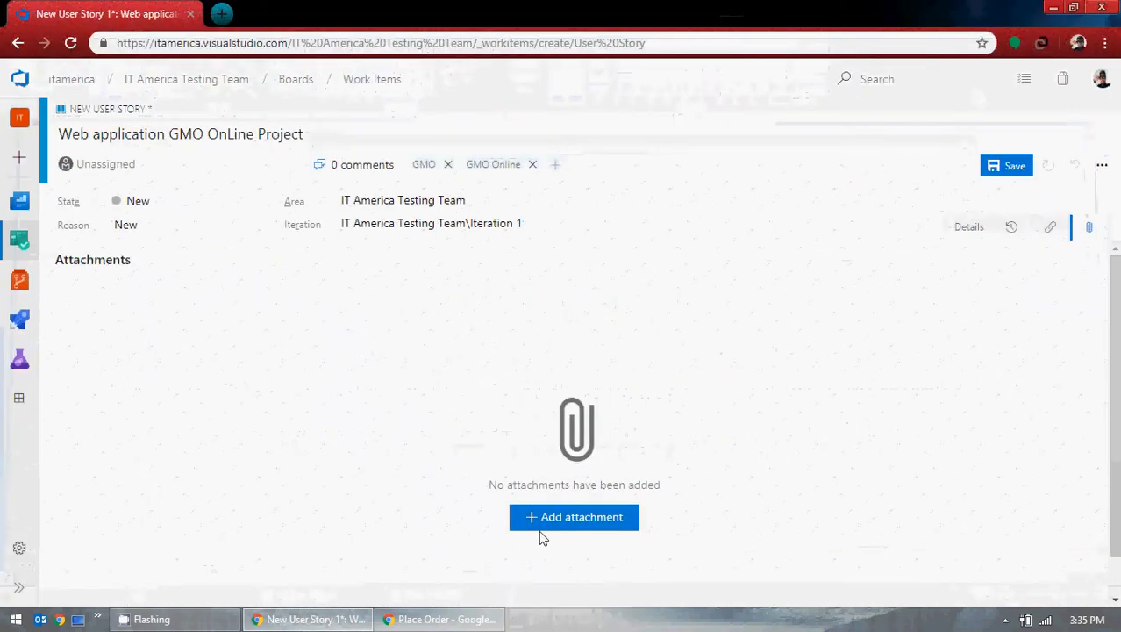
click(568, 521)
scroll(627, 265, down, 5)
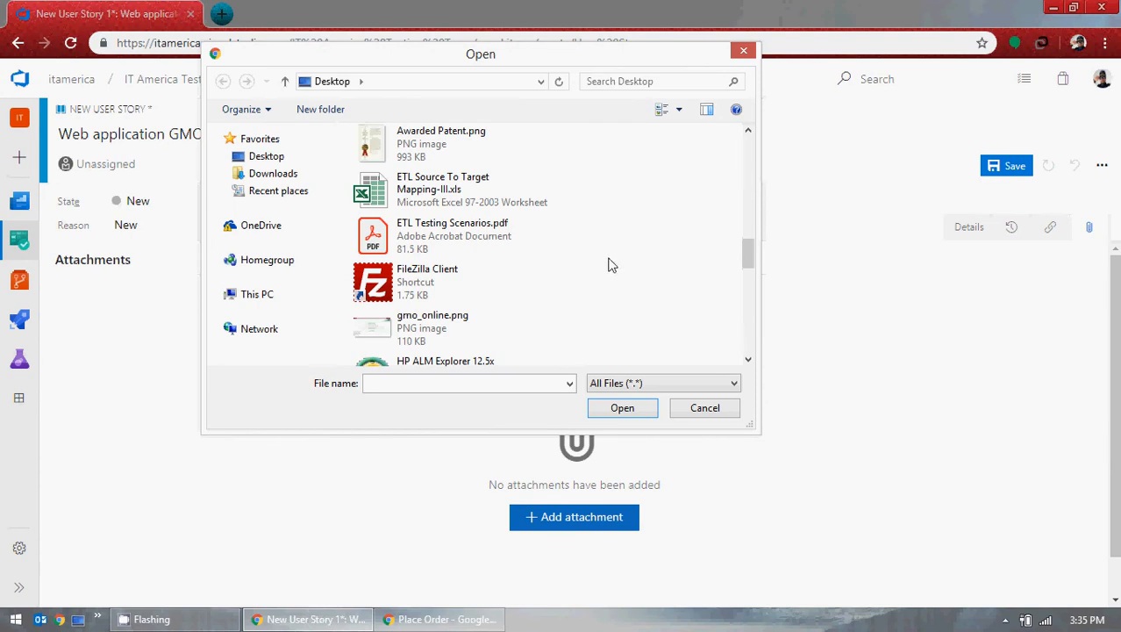
double_click(463, 195)
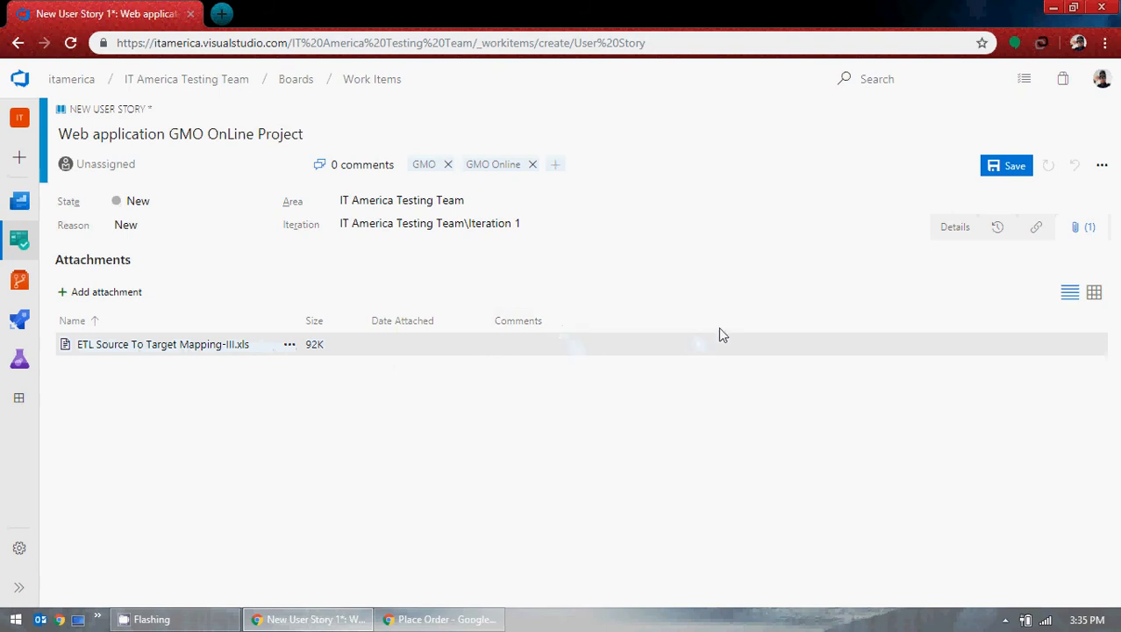
Step: Return to the user story's details, save it, and review its entry across all columns of the project's work items list
click(953, 228)
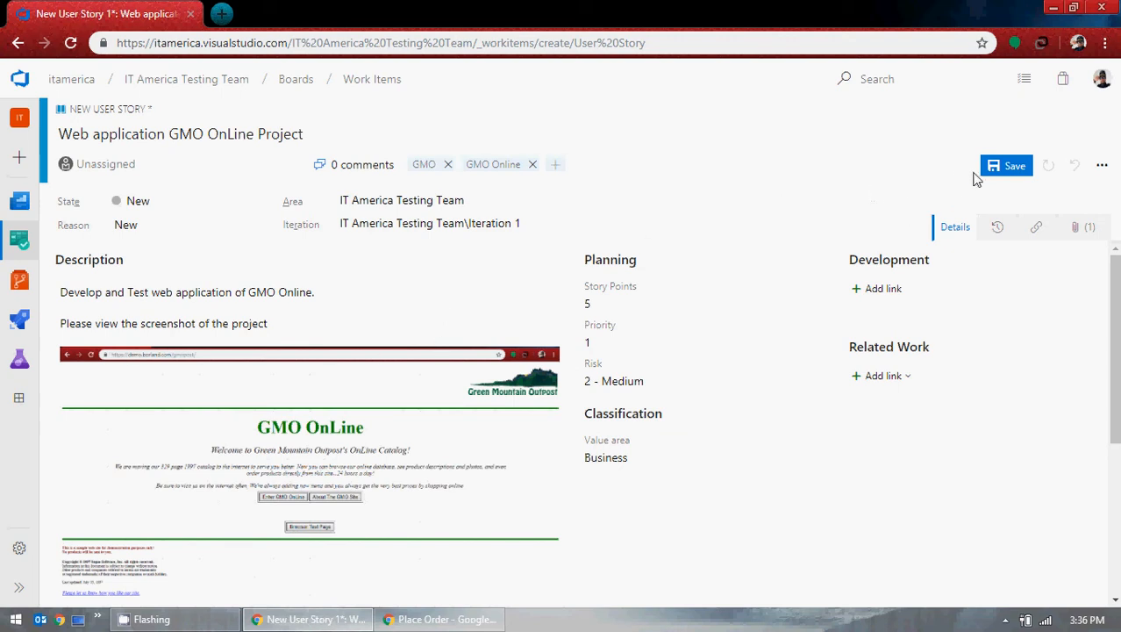
click(1013, 166)
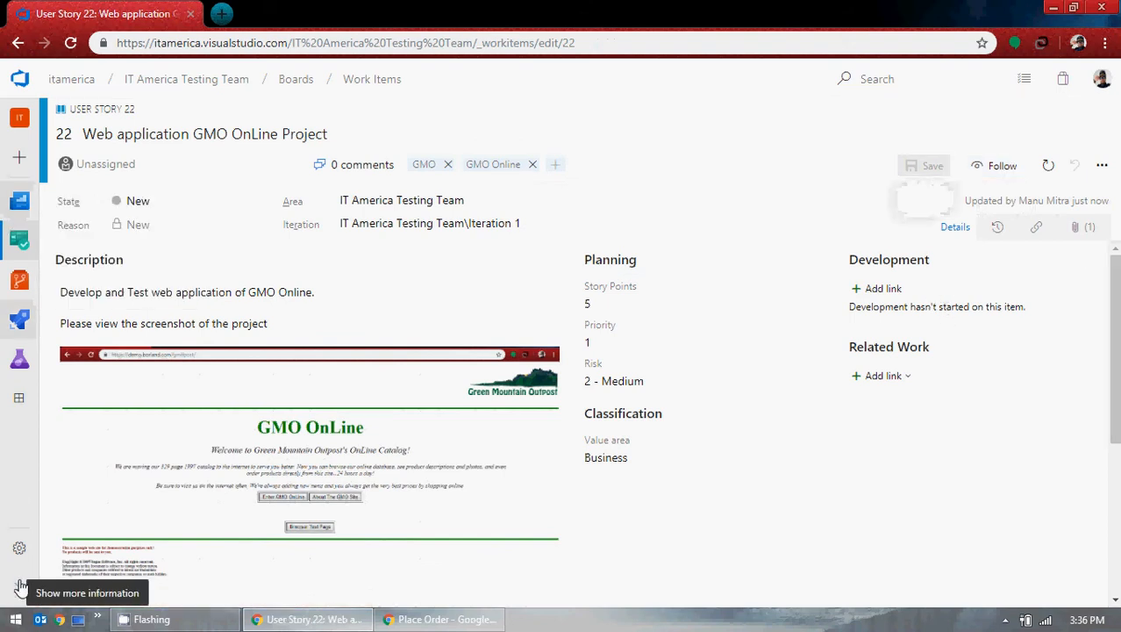
click(19, 588)
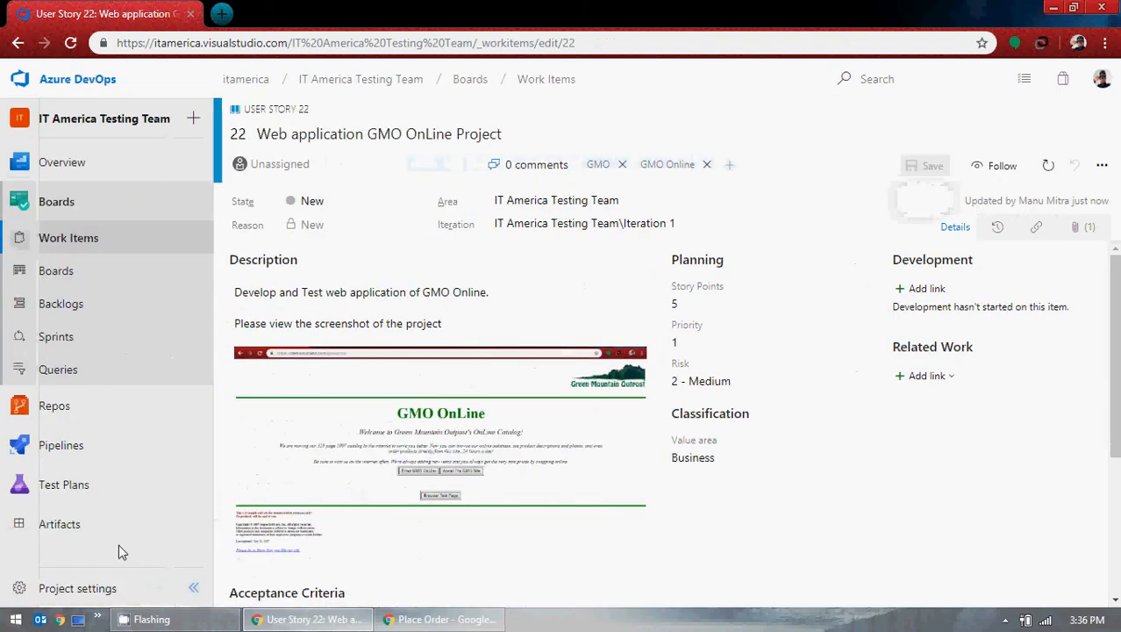
click(87, 206)
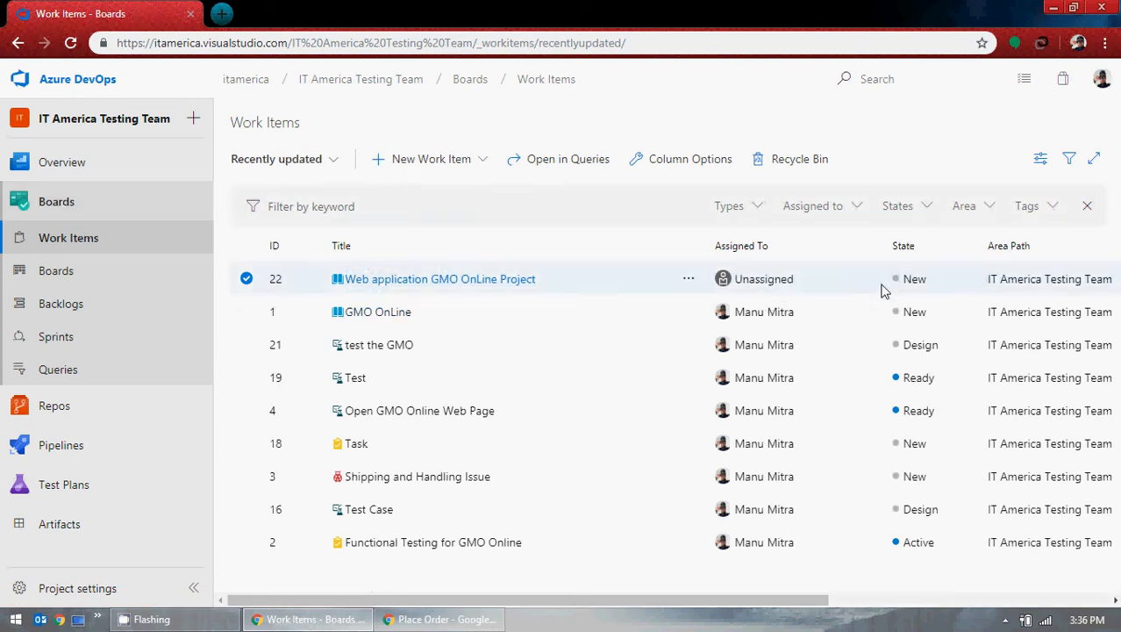
drag(811, 600, 1092, 600)
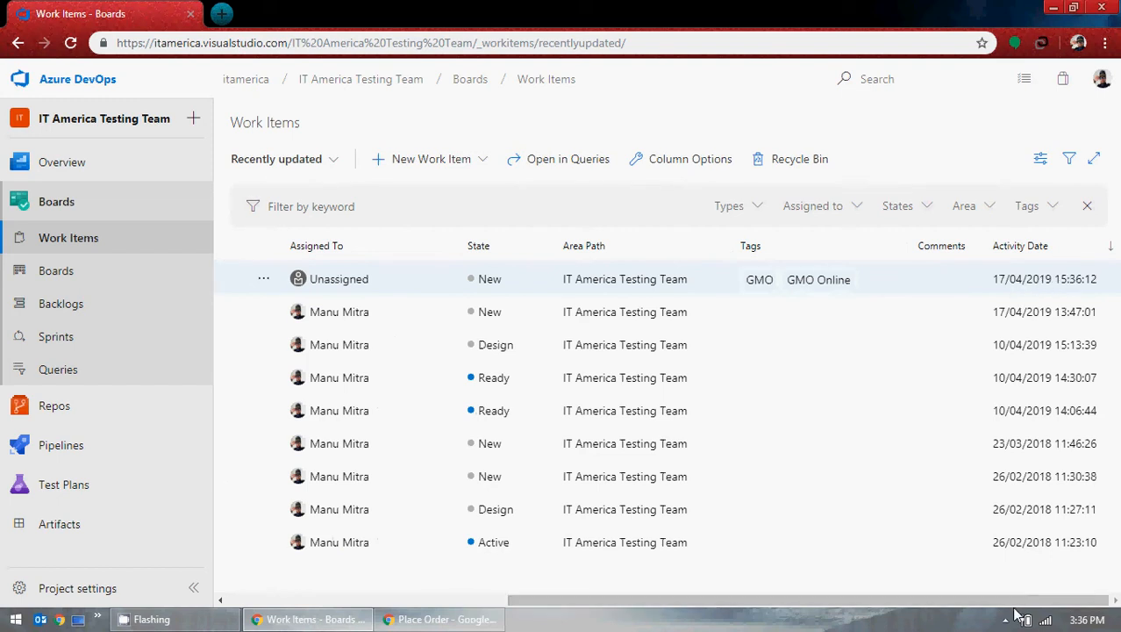
drag(913, 602, 669, 601)
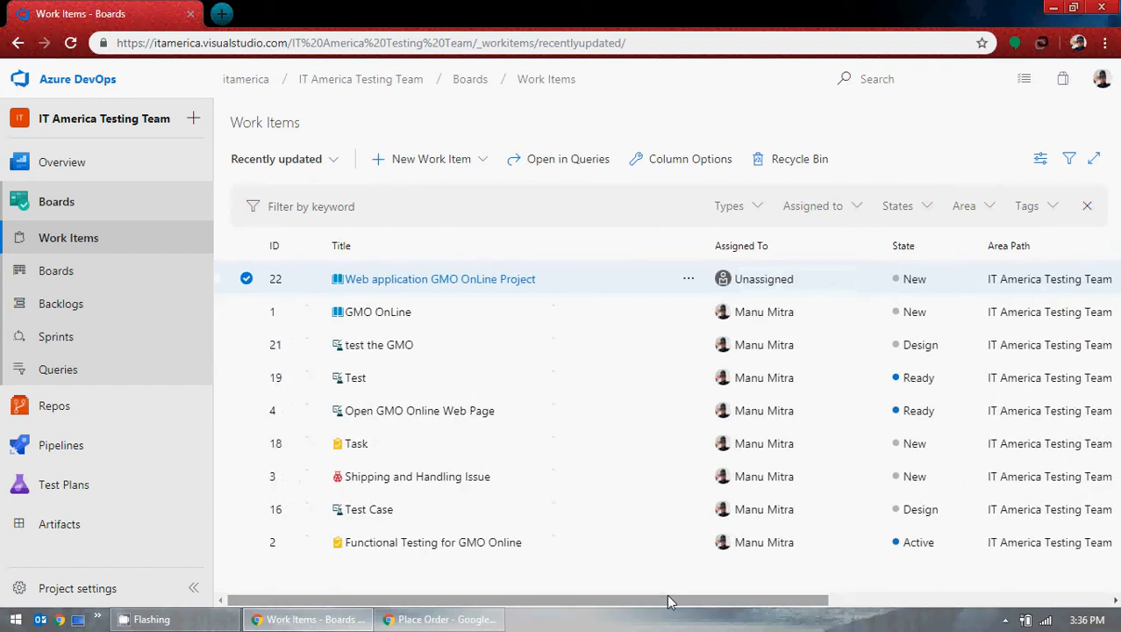
Step: Open the "Web application GMO OnLine Project" user story, assign it to the listed team member, and save it
click(688, 283)
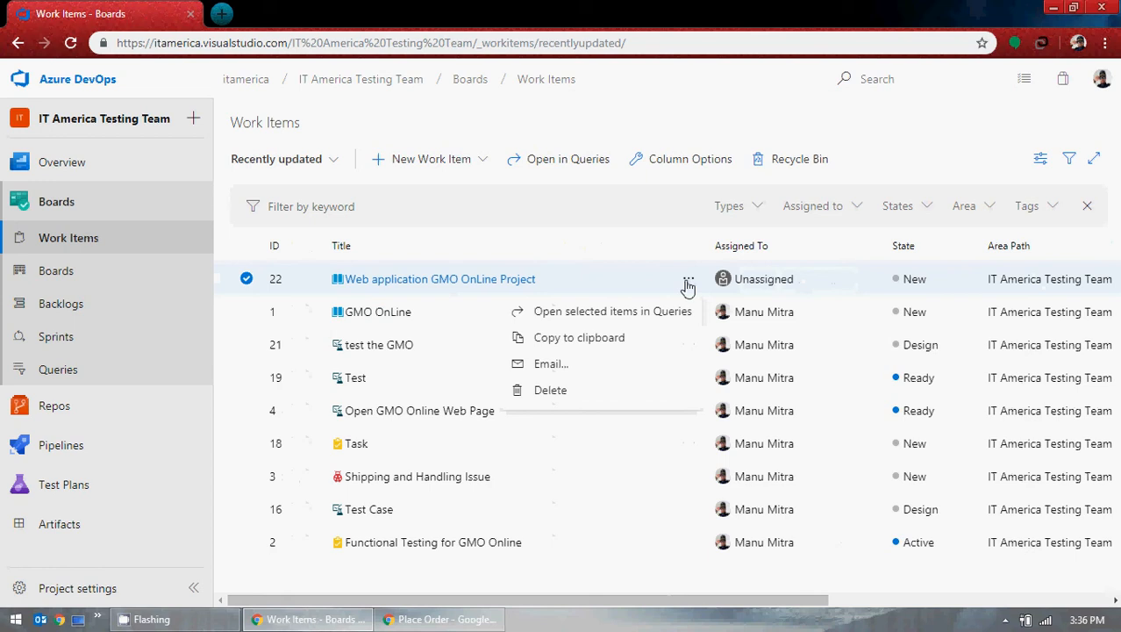
click(395, 282)
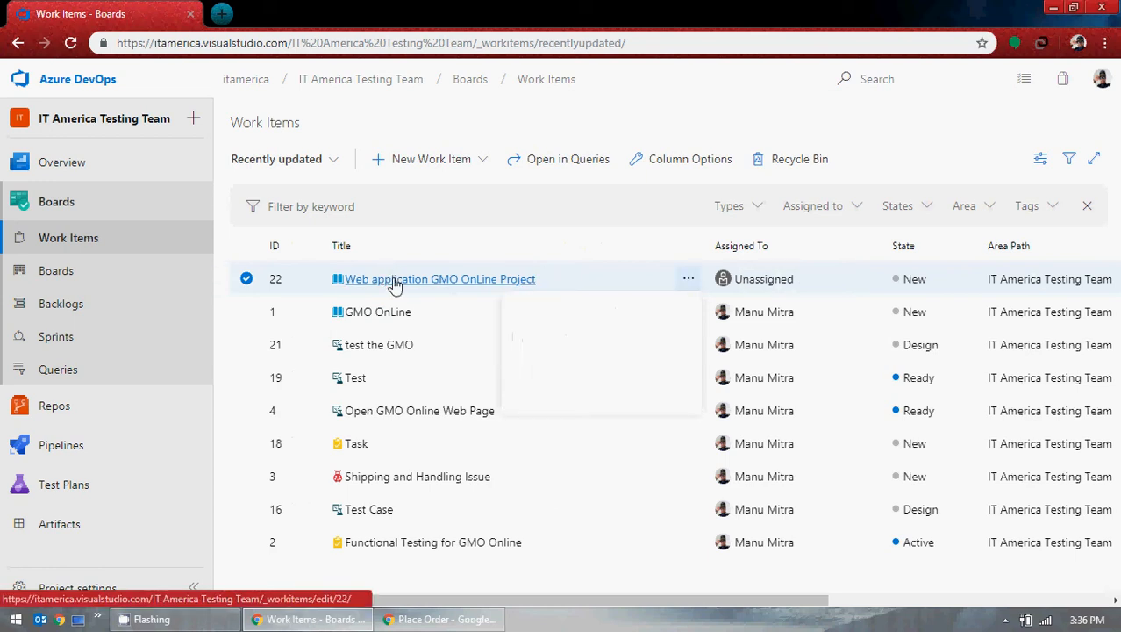
click(394, 283)
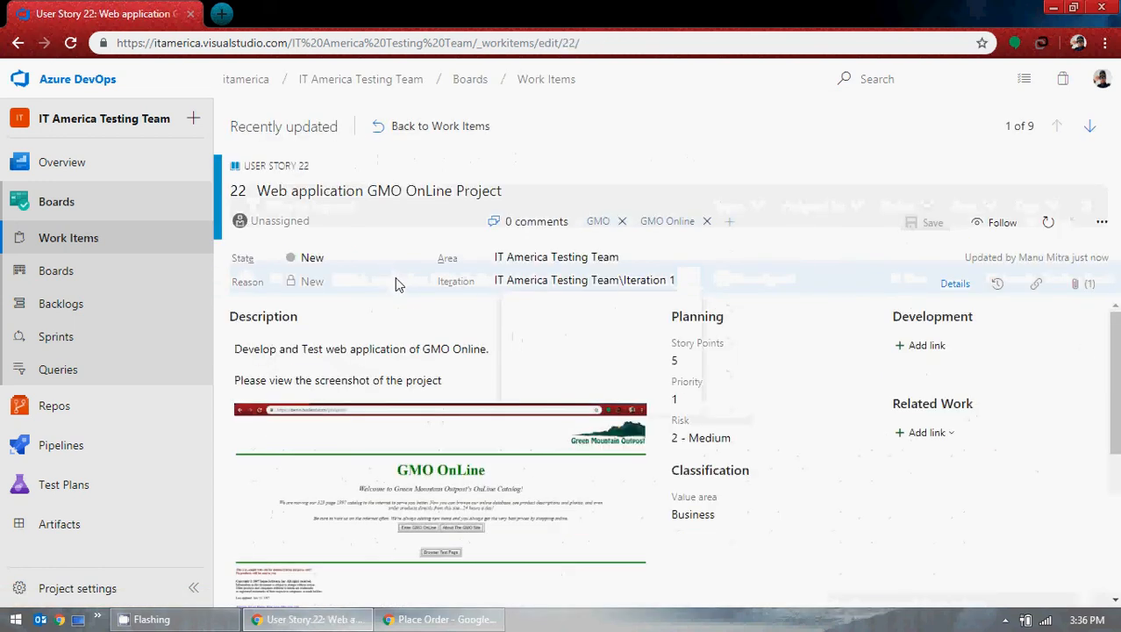
click(367, 221)
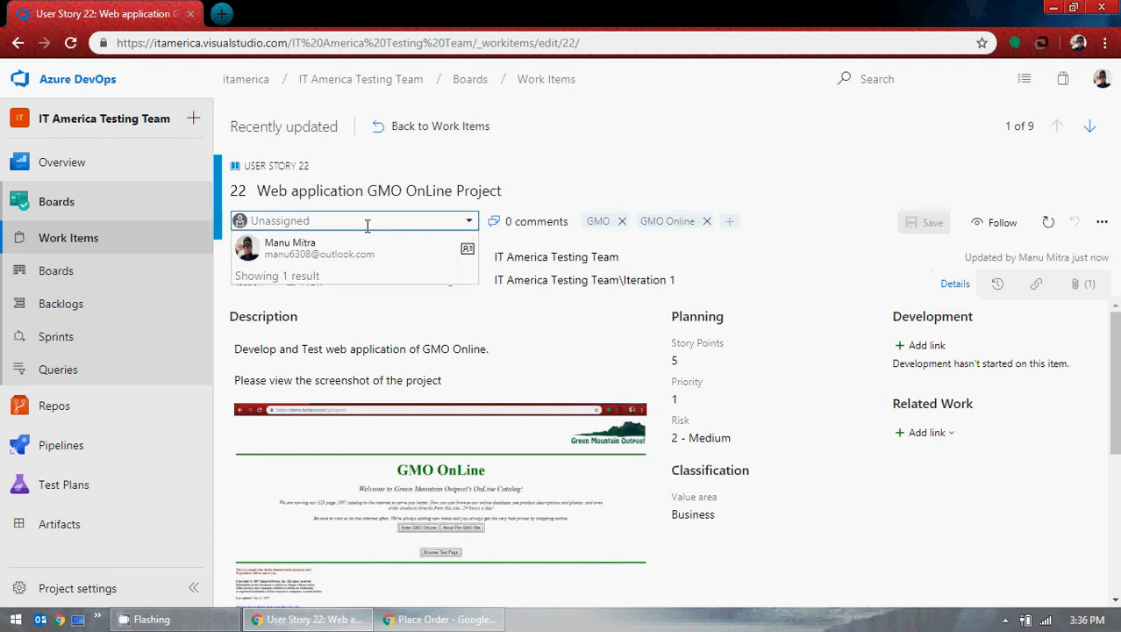
click(356, 255)
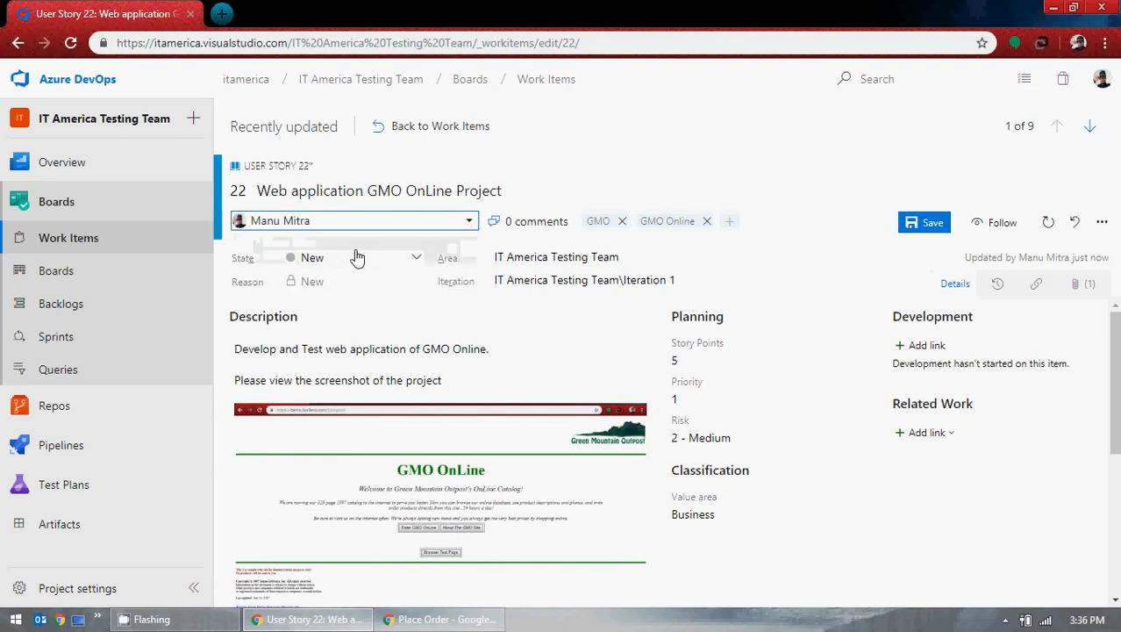
click(911, 224)
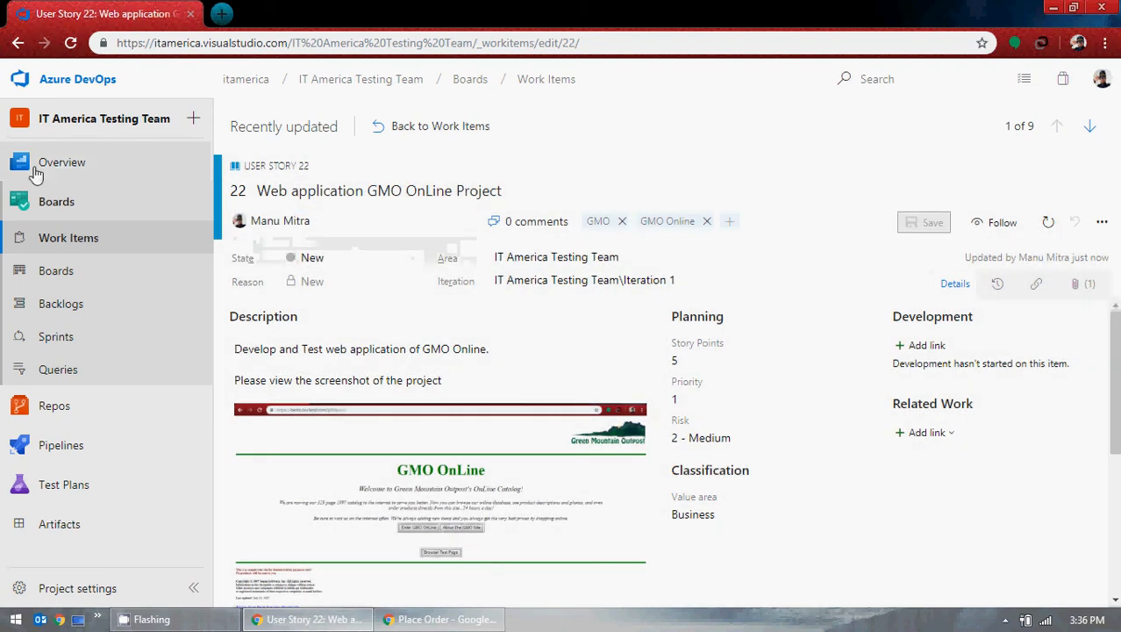
Step: Return to the work items list and check the user story's assignee, state, tags and activity date
click(70, 242)
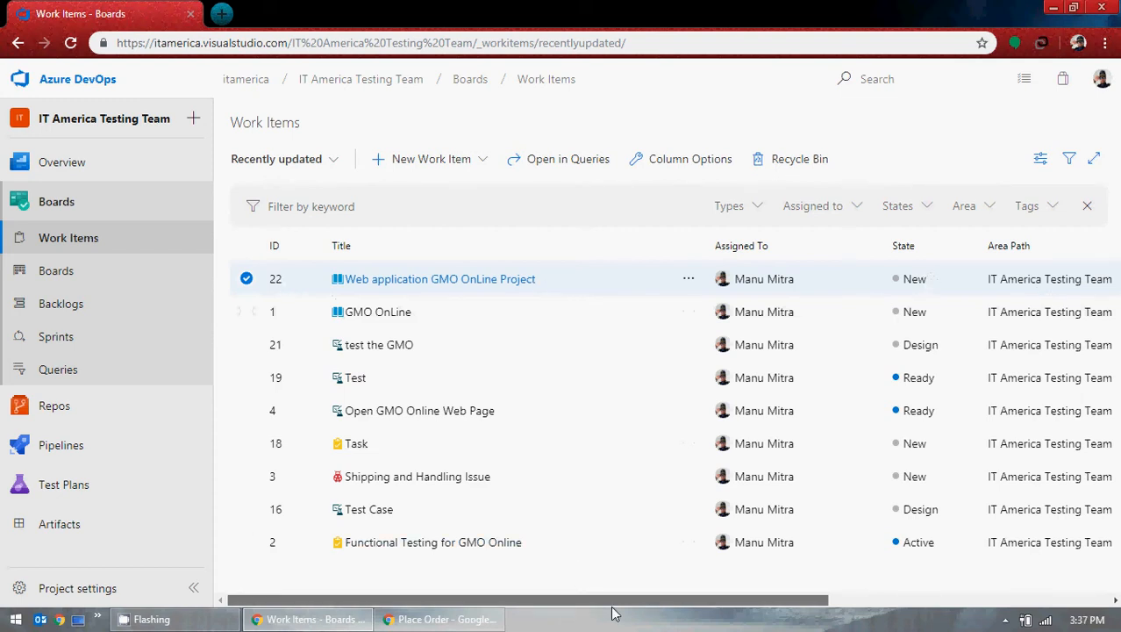
drag(579, 597, 860, 597)
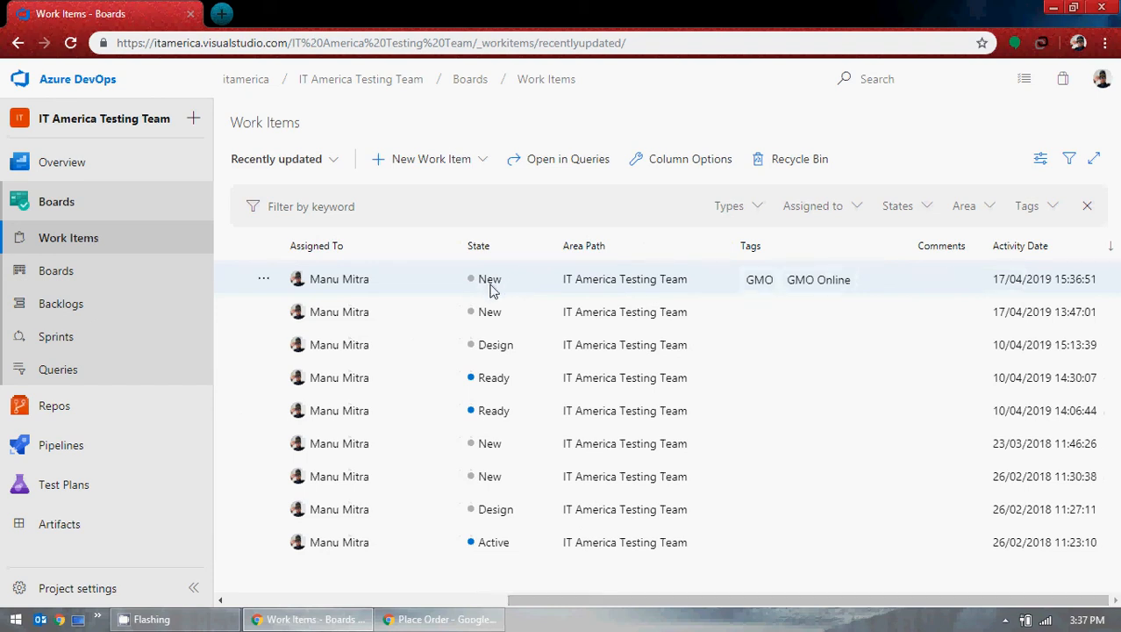
drag(579, 600, 314, 603)
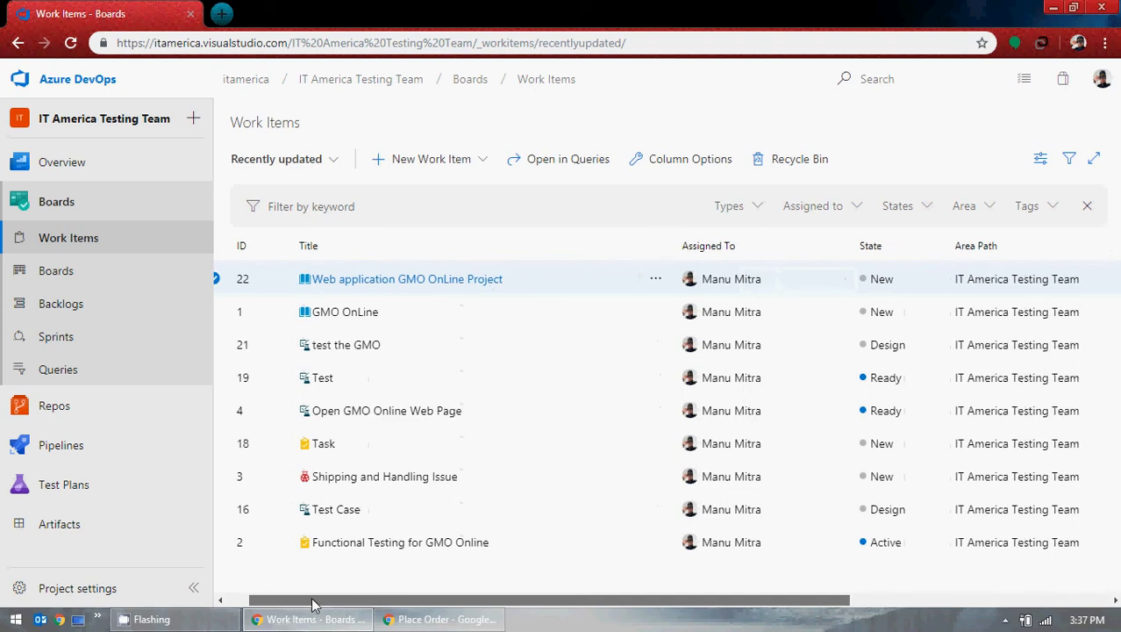
Step: Open the "Web application GMO OnLine Project" user story, set its state to Active with the reason Implementation started, and save it
click(430, 279)
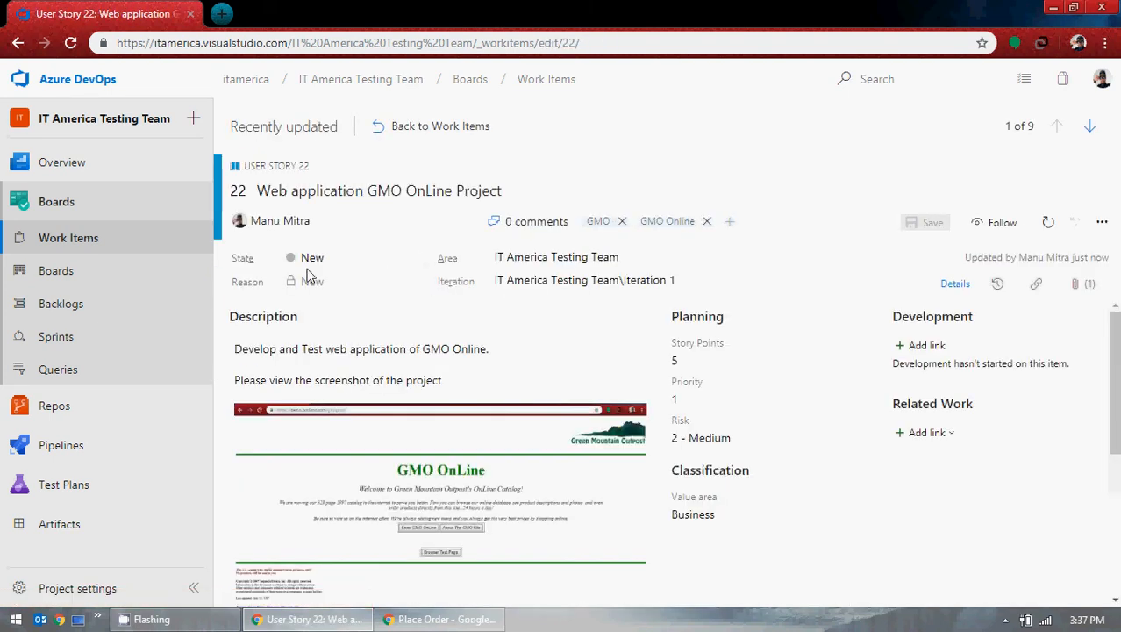
click(416, 262)
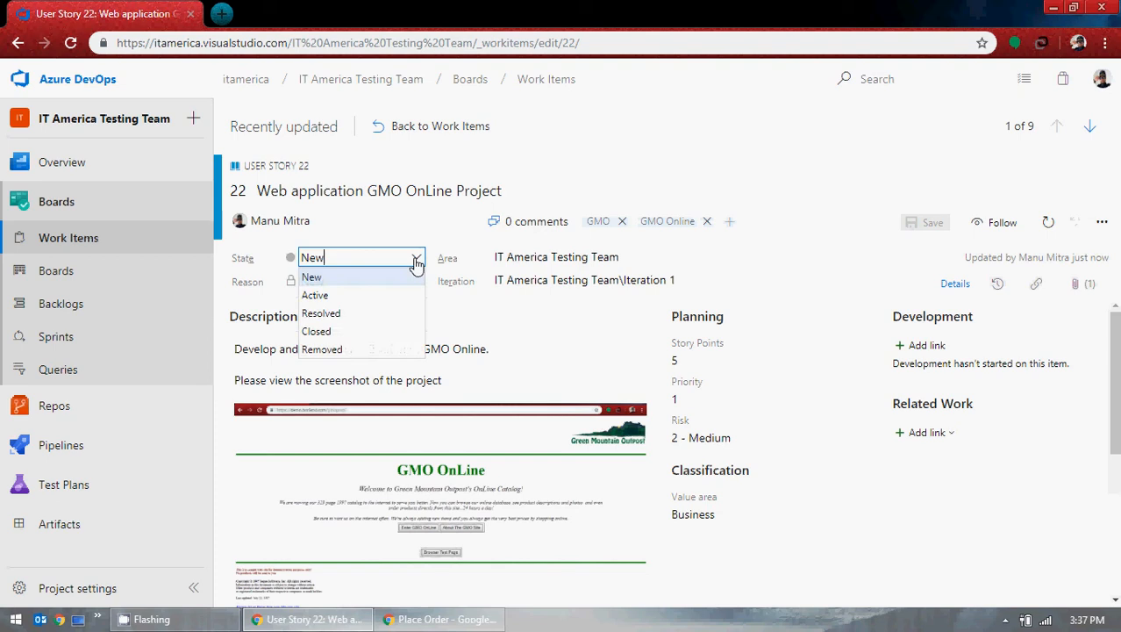
click(370, 297)
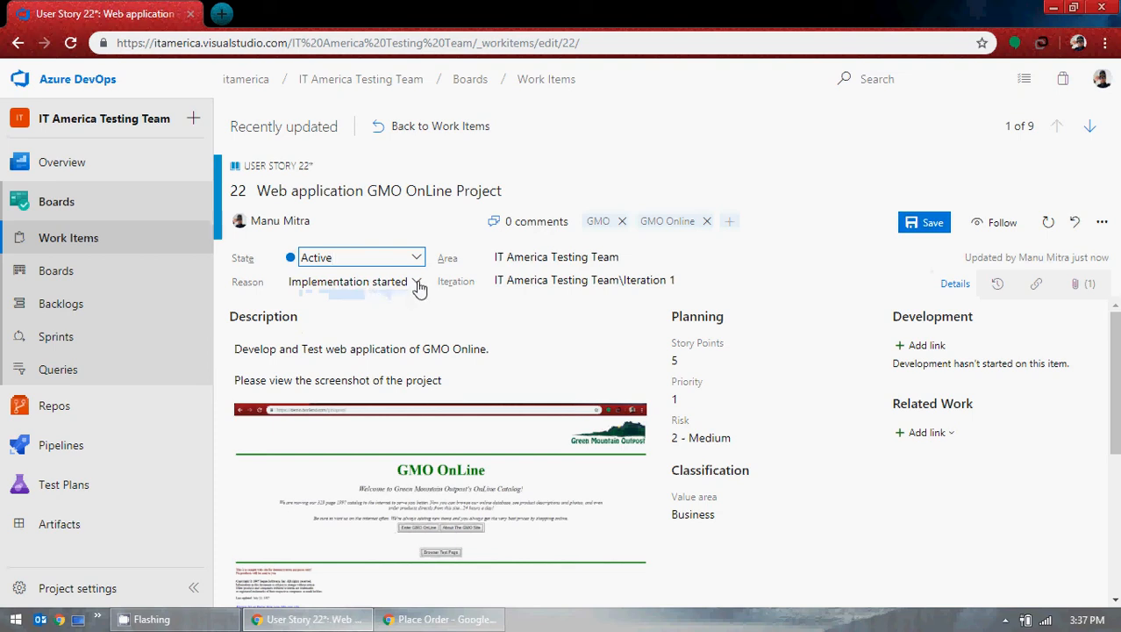
click(420, 286)
click(411, 303)
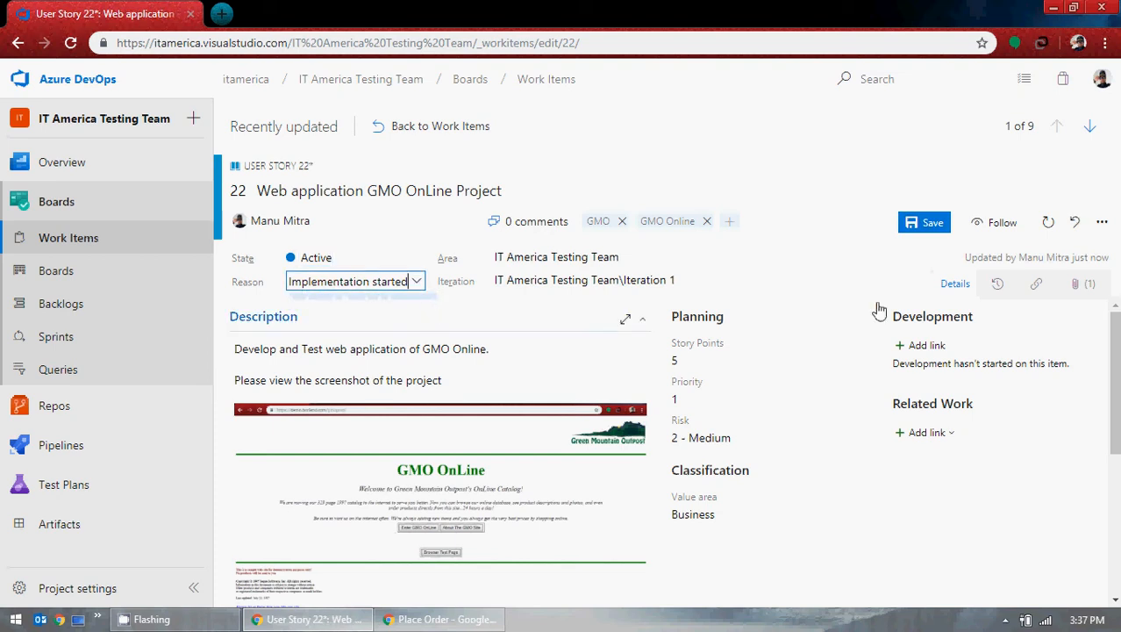
click(934, 225)
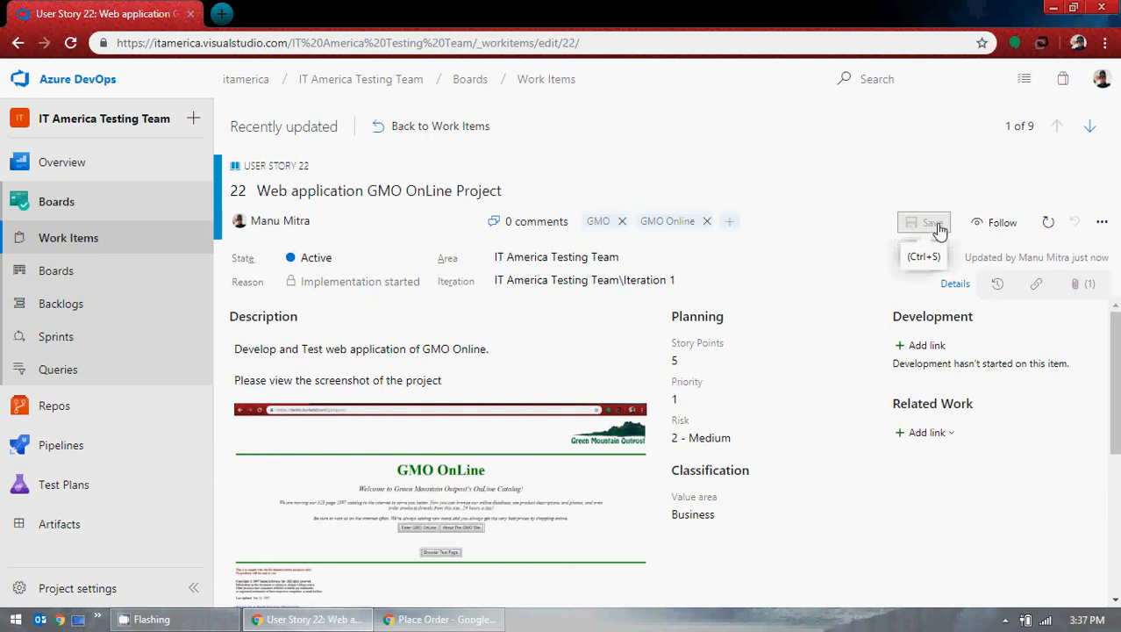
Step: Return to the work items list and check the user story's state, tags and activity date across the columns
click(440, 128)
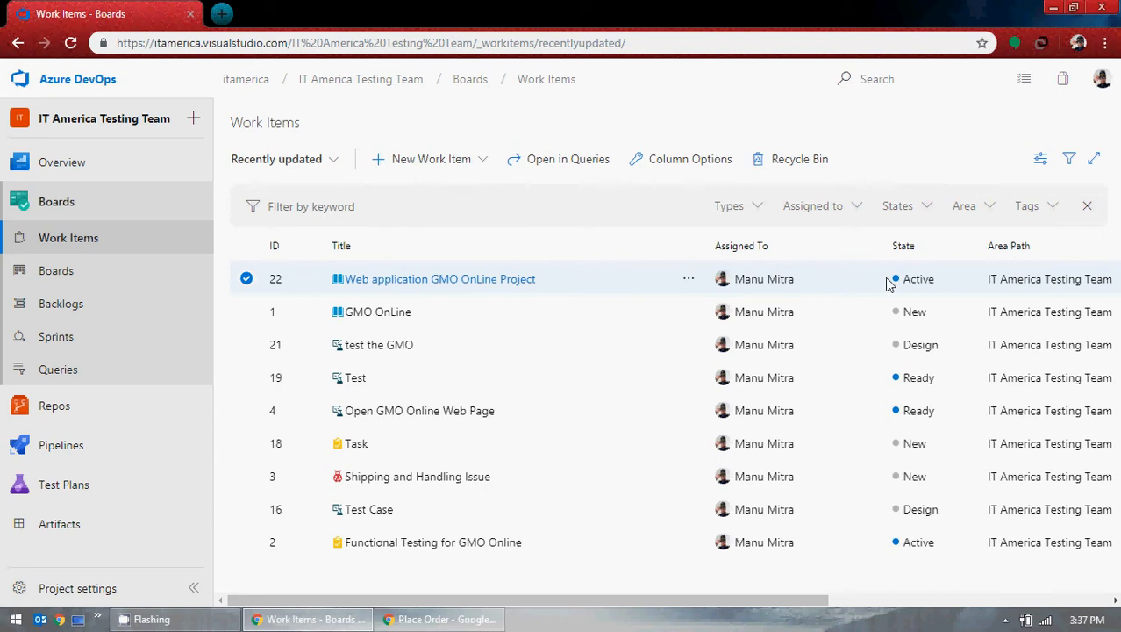
drag(796, 601, 1111, 594)
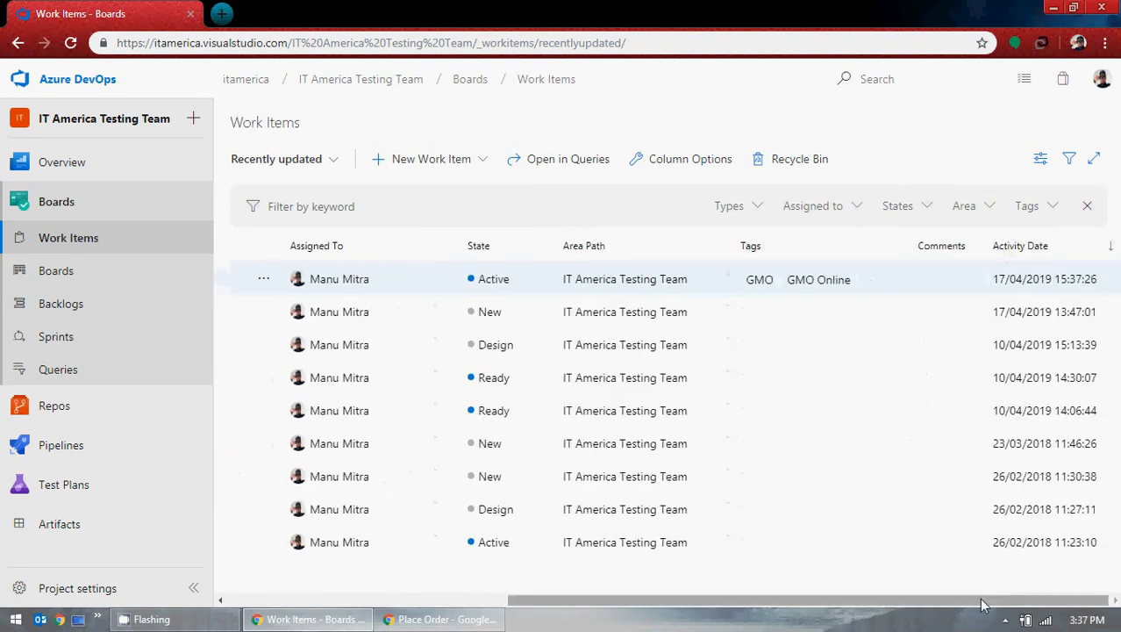
drag(982, 604, 701, 602)
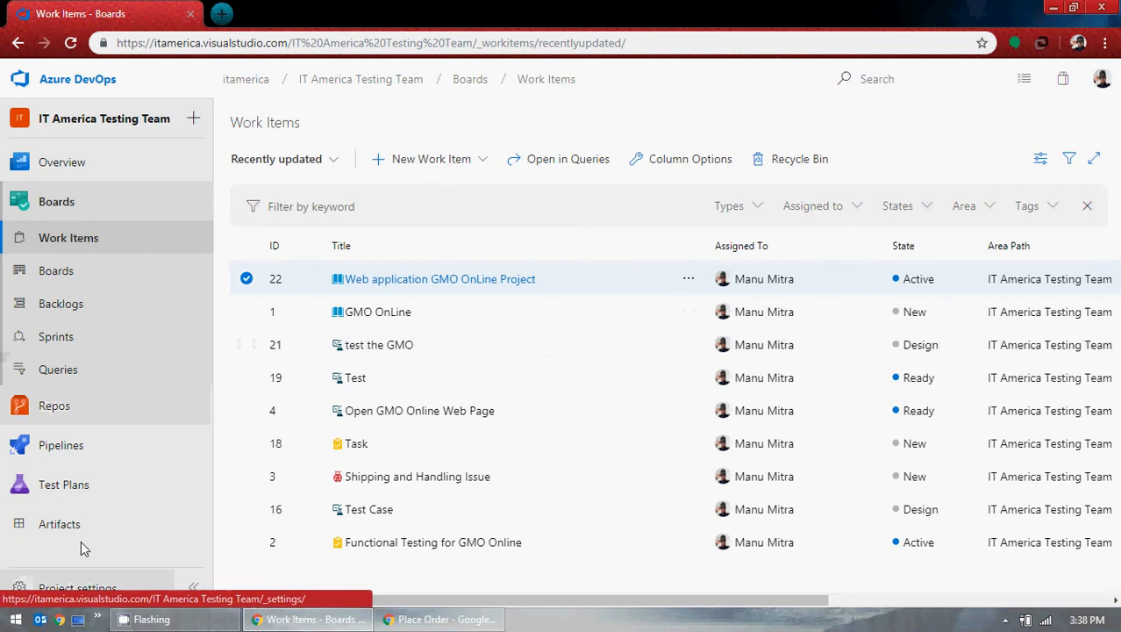
Step: Review the types available for a new work item and the list's view choices without creating or changing anything
mouse_move(79, 493)
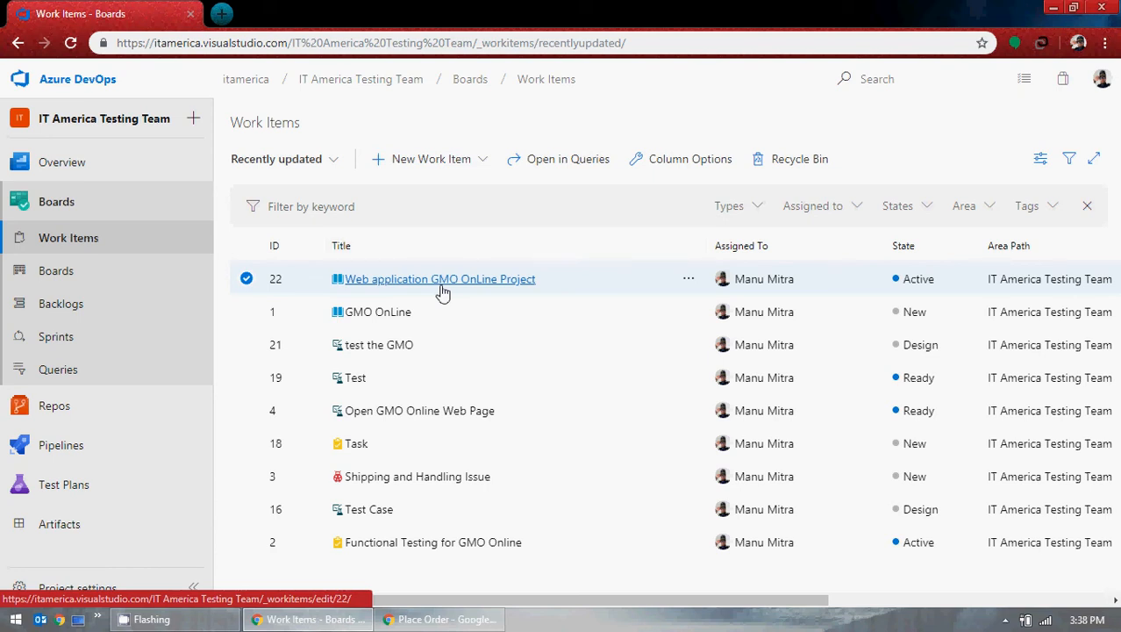
click(482, 165)
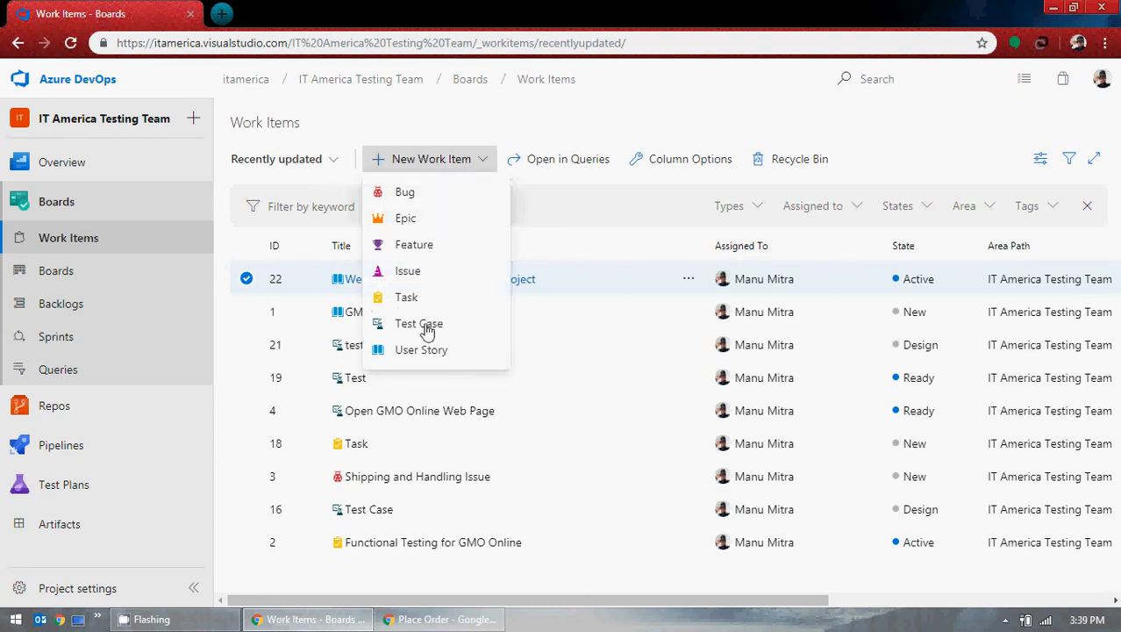
click(605, 207)
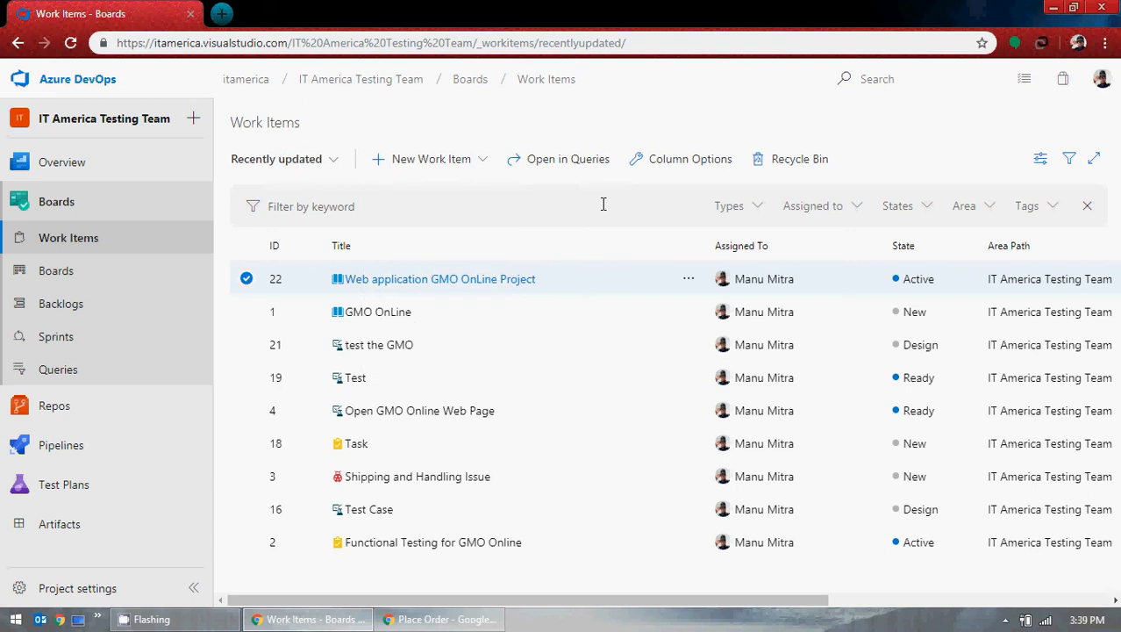
click(336, 159)
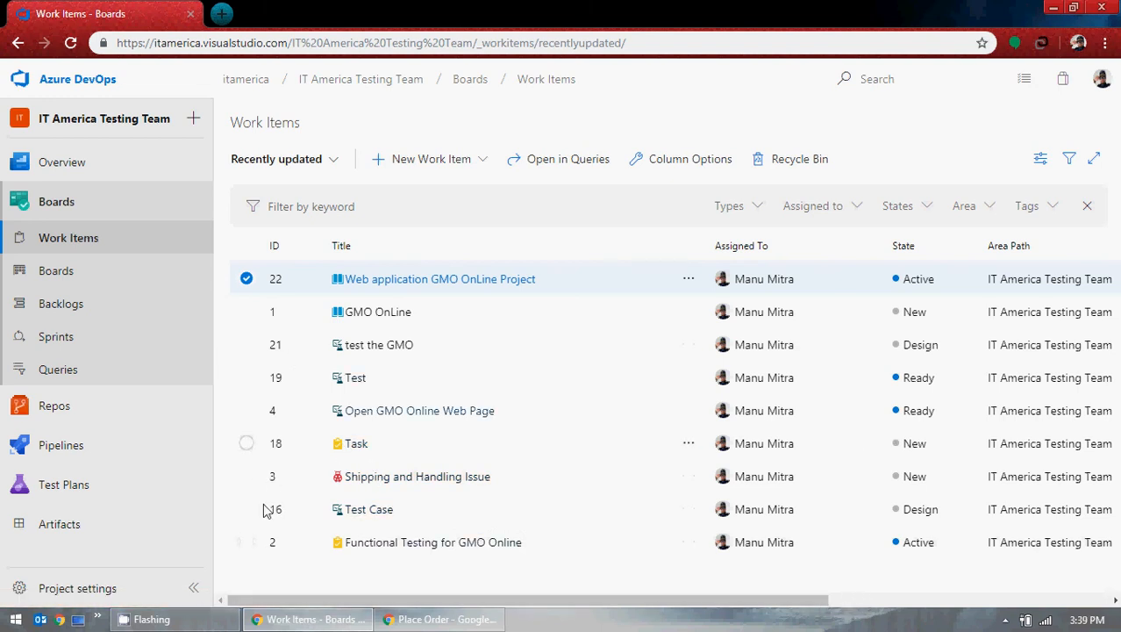
Step: Collapse the project navigation, view the work items list as a query, and close the query to return to the list
click(193, 588)
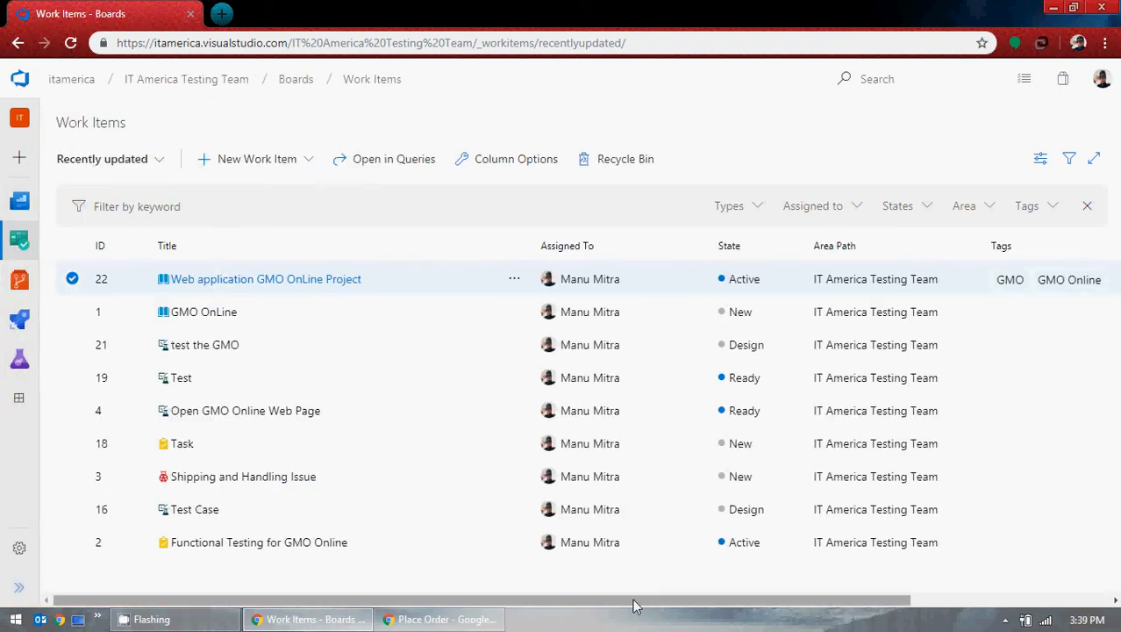
drag(633, 606, 250, 579)
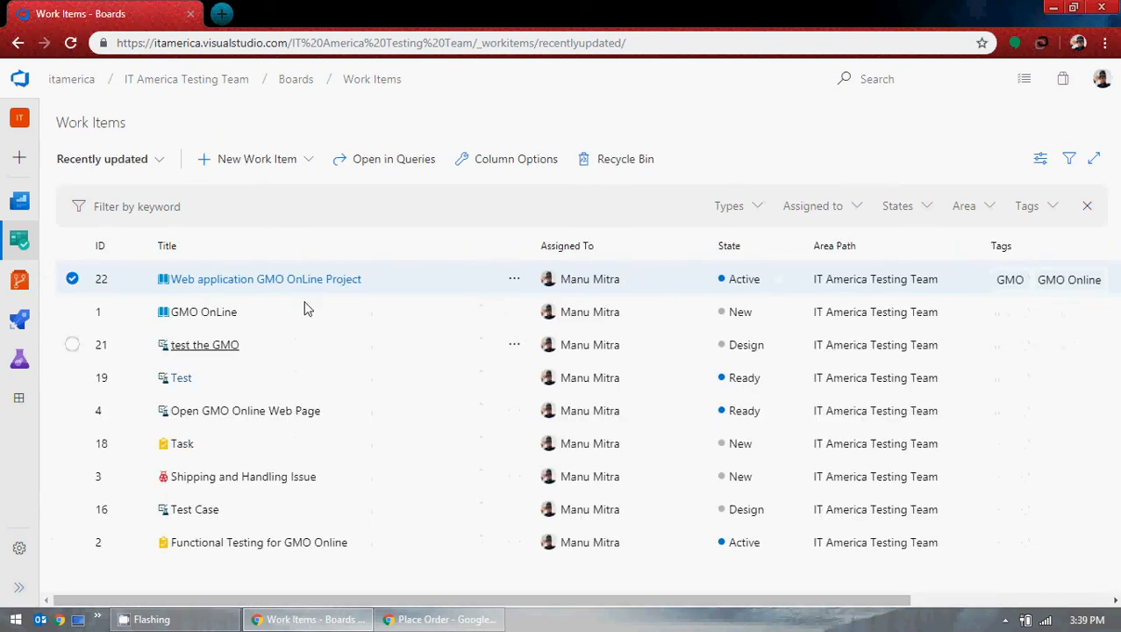
click(394, 159)
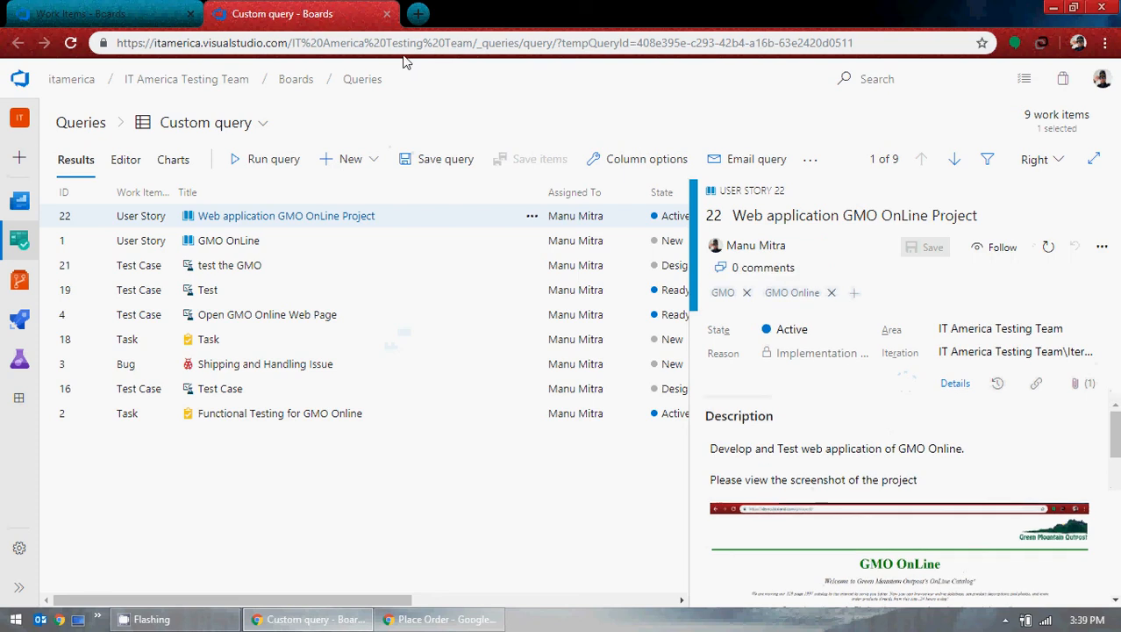
key(ctrl+w)
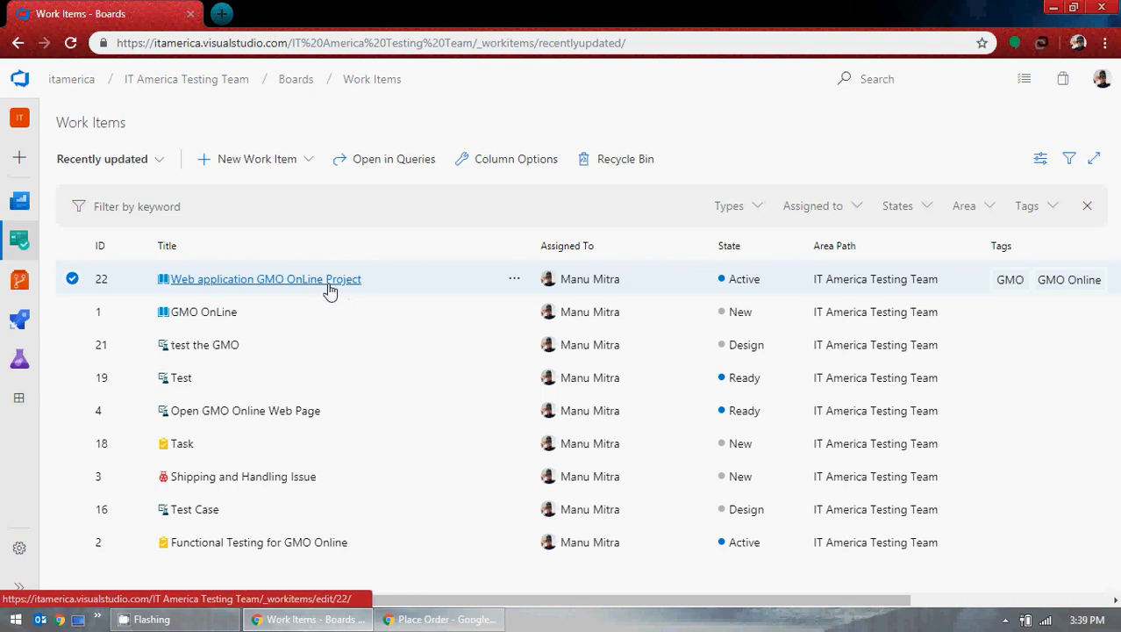
Step: Examine the list's column options and the fields available for the ID column, leaving the columns as they are
click(512, 171)
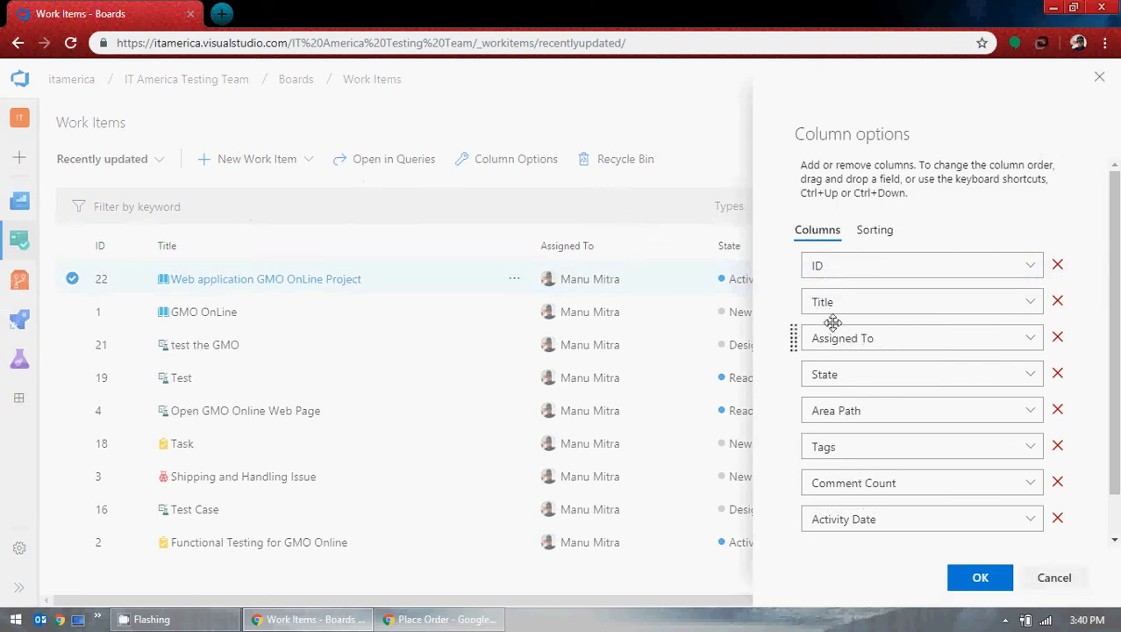
scroll(944, 358, down, 1)
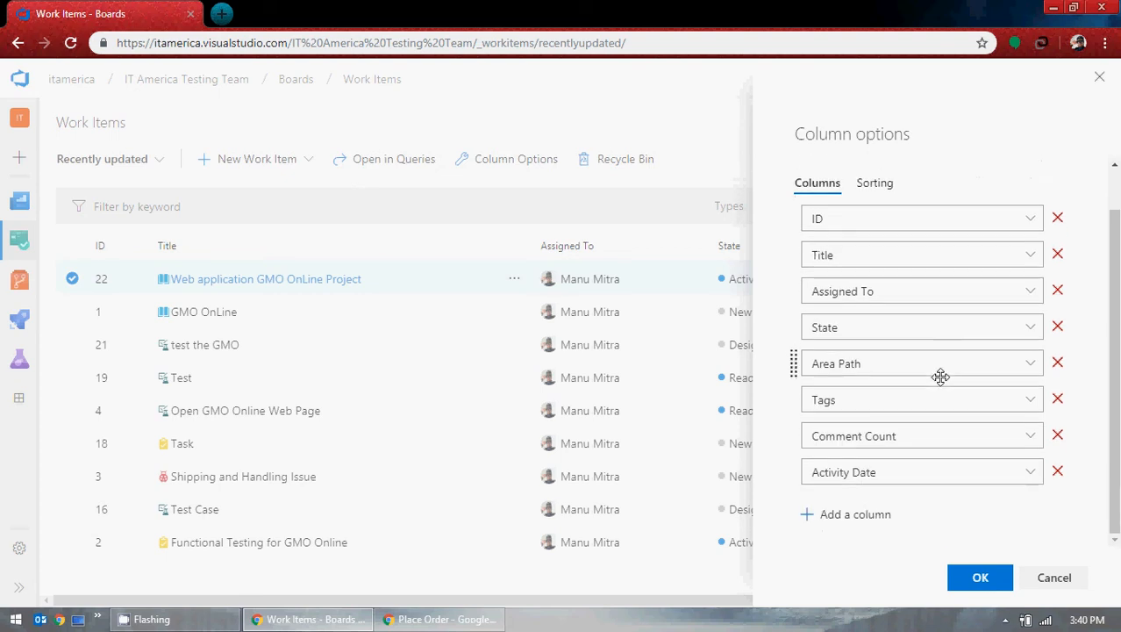
scroll(943, 368, up, 1)
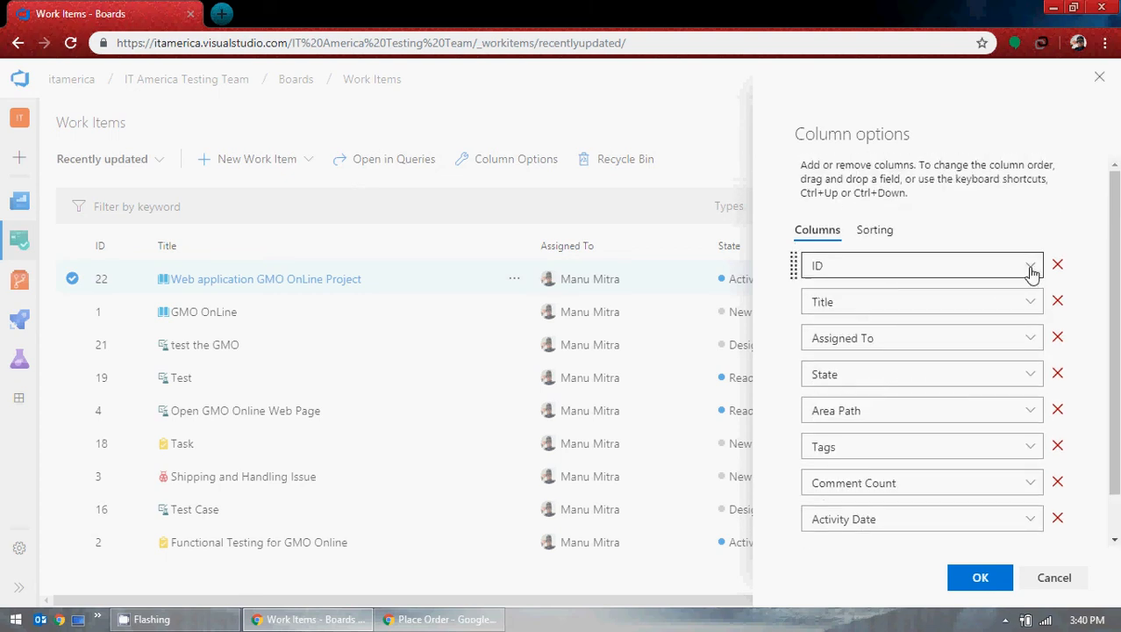
click(1030, 265)
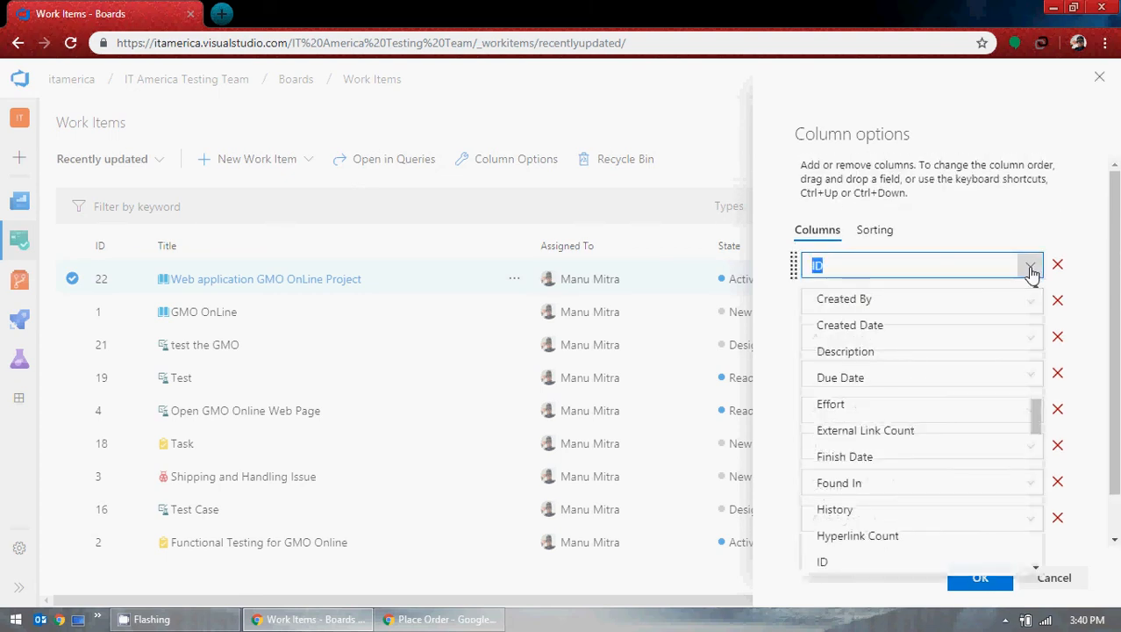
click(1031, 268)
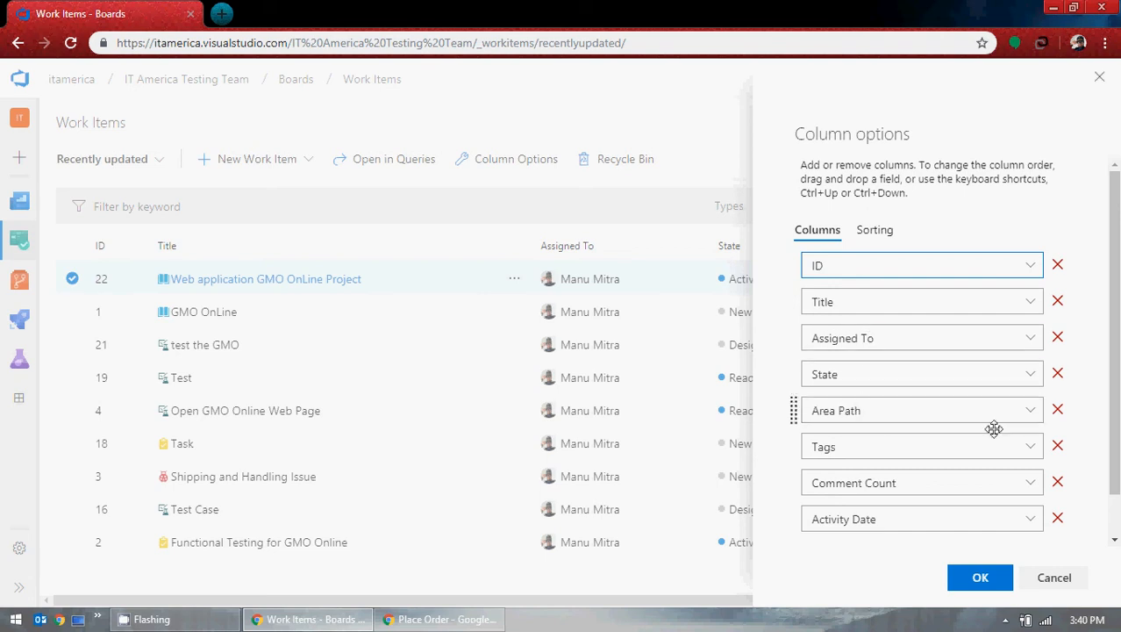
click(1044, 584)
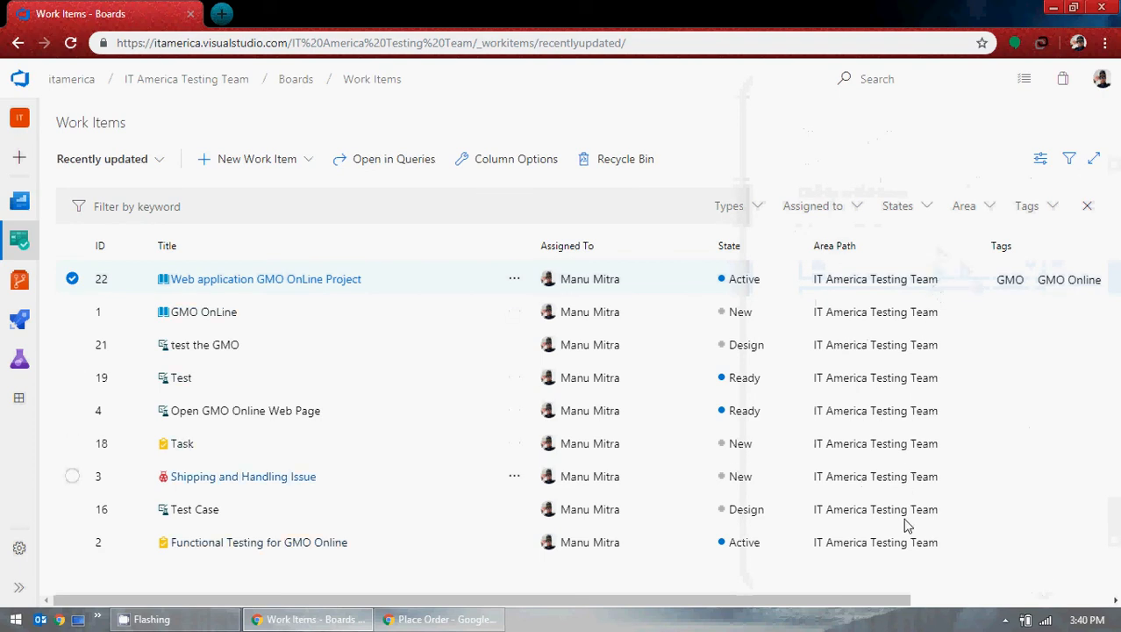
Step: Remove the Comment Count column from the work items list, move Tags after Activity Date, and apply the column changes
click(510, 166)
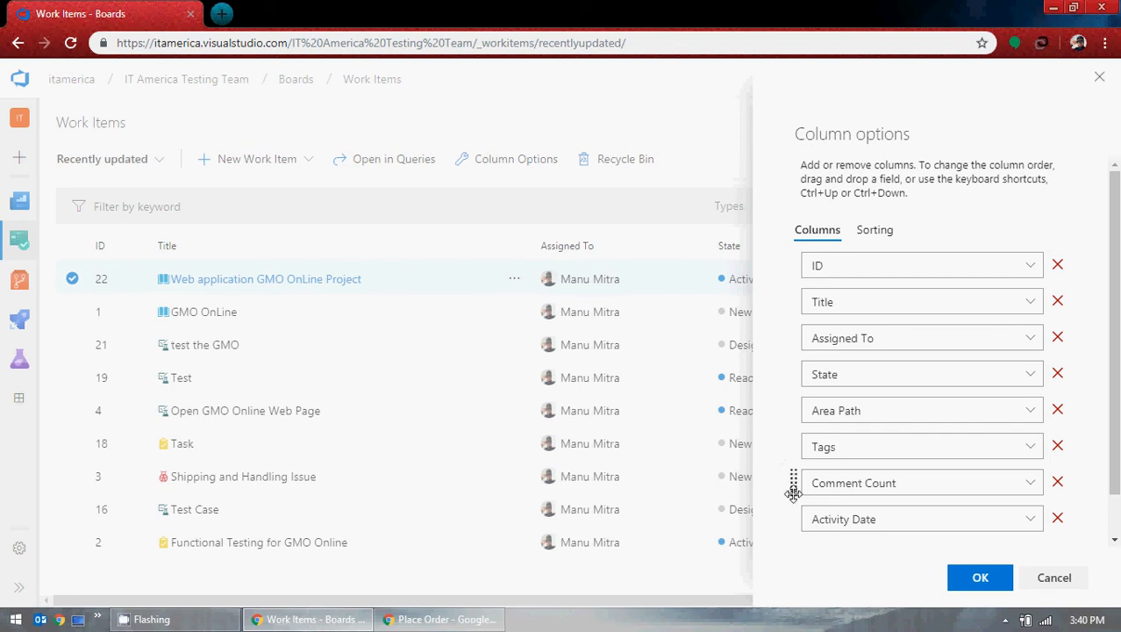
click(1060, 483)
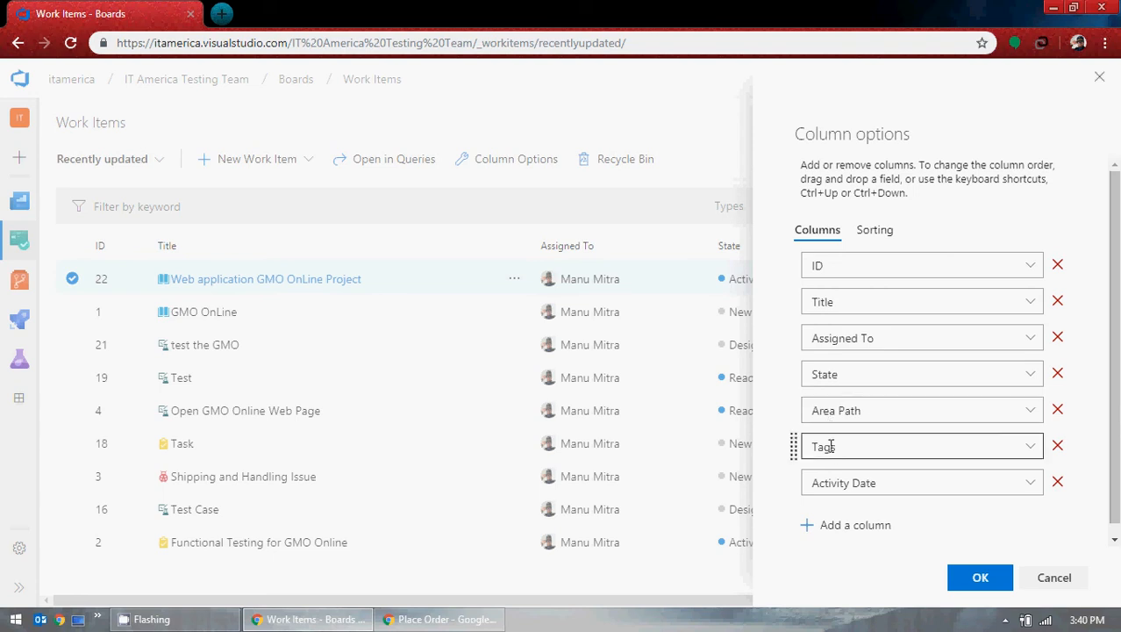
drag(792, 446, 791, 475)
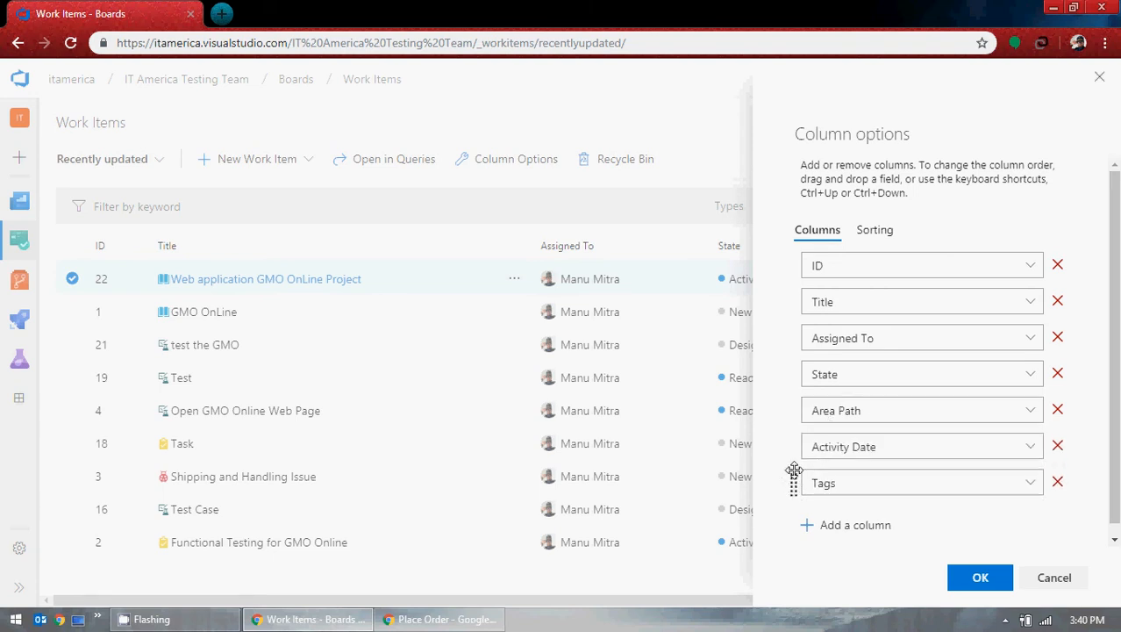
click(961, 585)
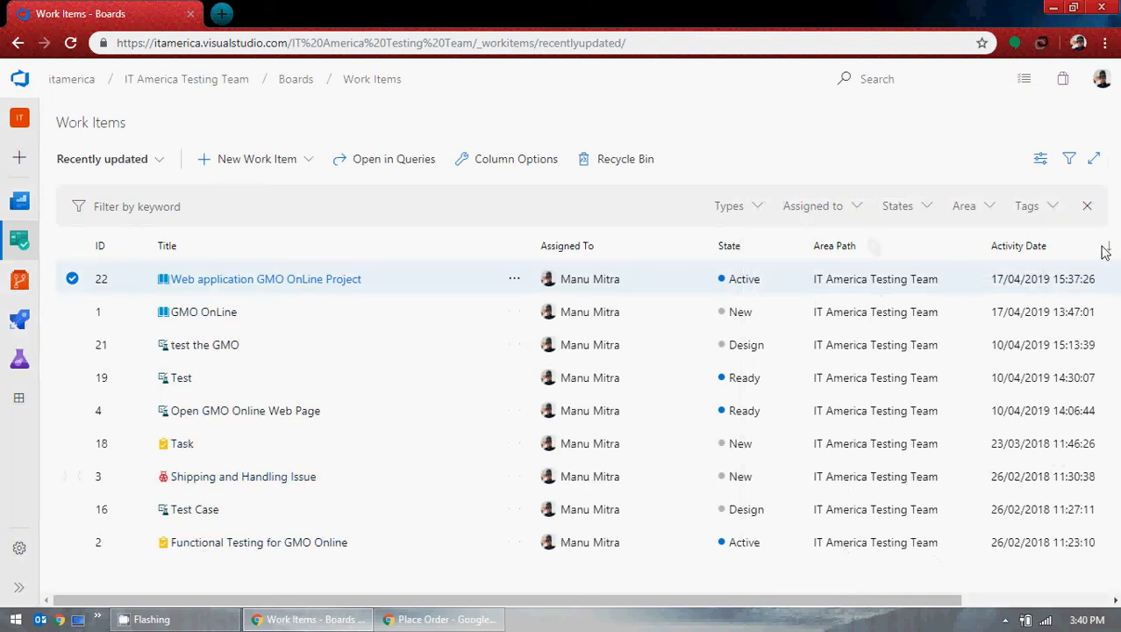
Step: Remove the Area Path column from the work items list and apply the change
click(541, 163)
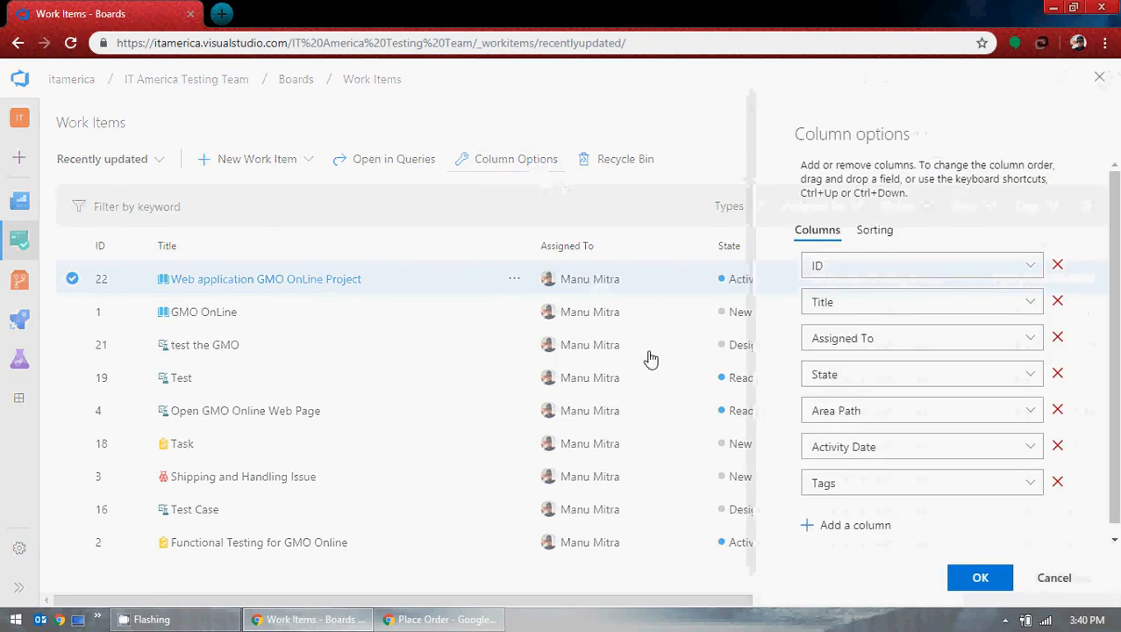
click(1058, 410)
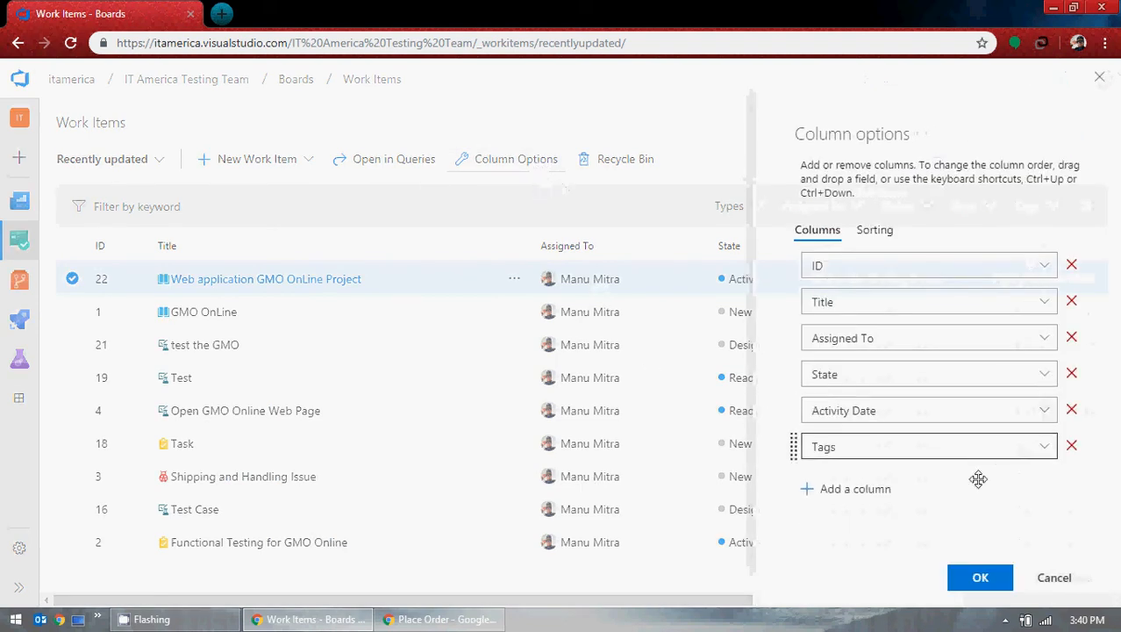
click(973, 583)
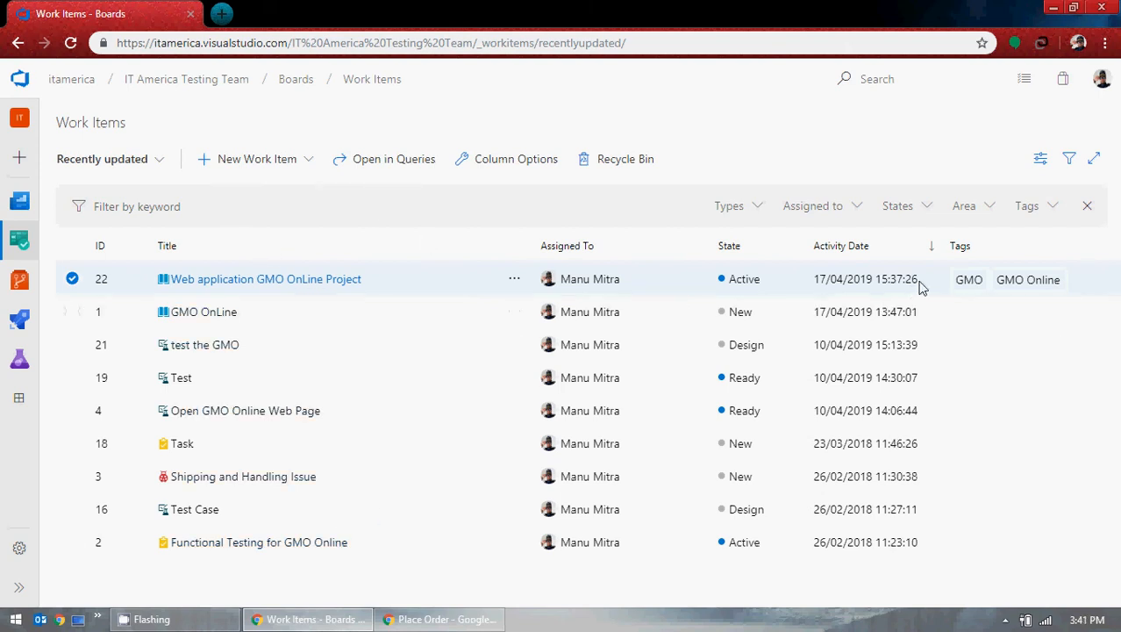
Step: Add a Story Points column after Tags in the work items list's column options
click(511, 163)
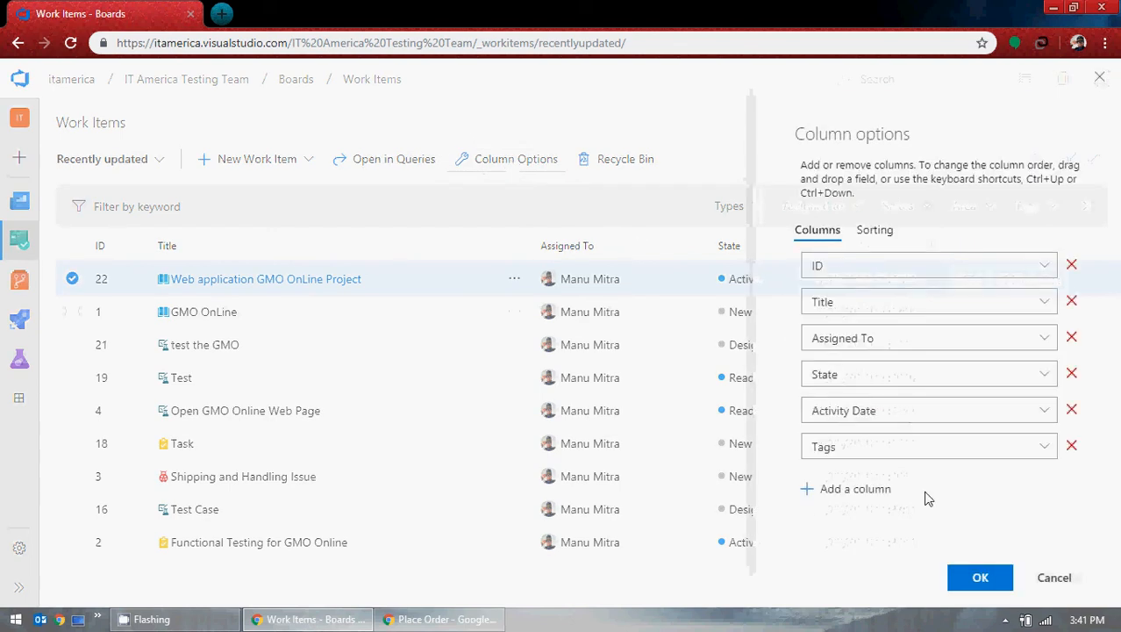
click(844, 488)
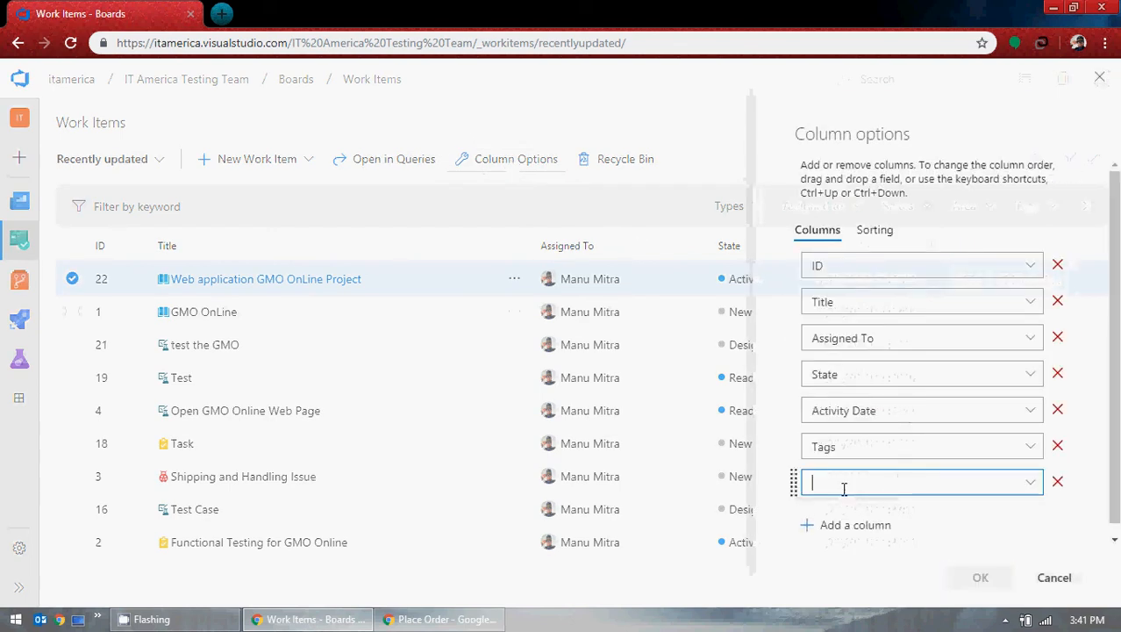
click(1028, 486)
click(971, 488)
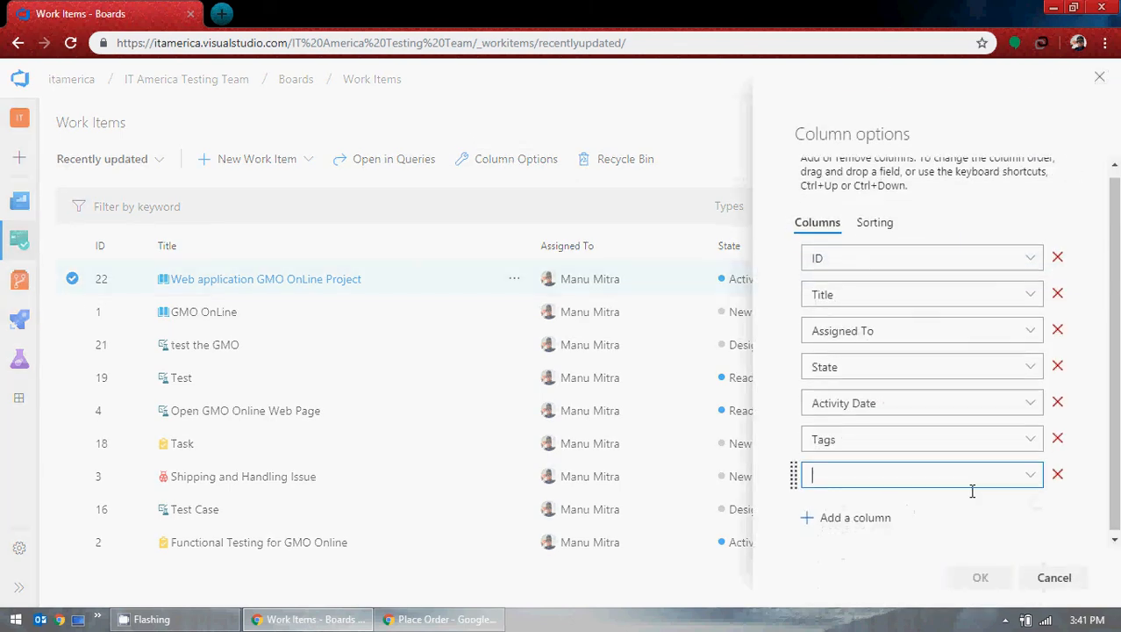
click(1024, 474)
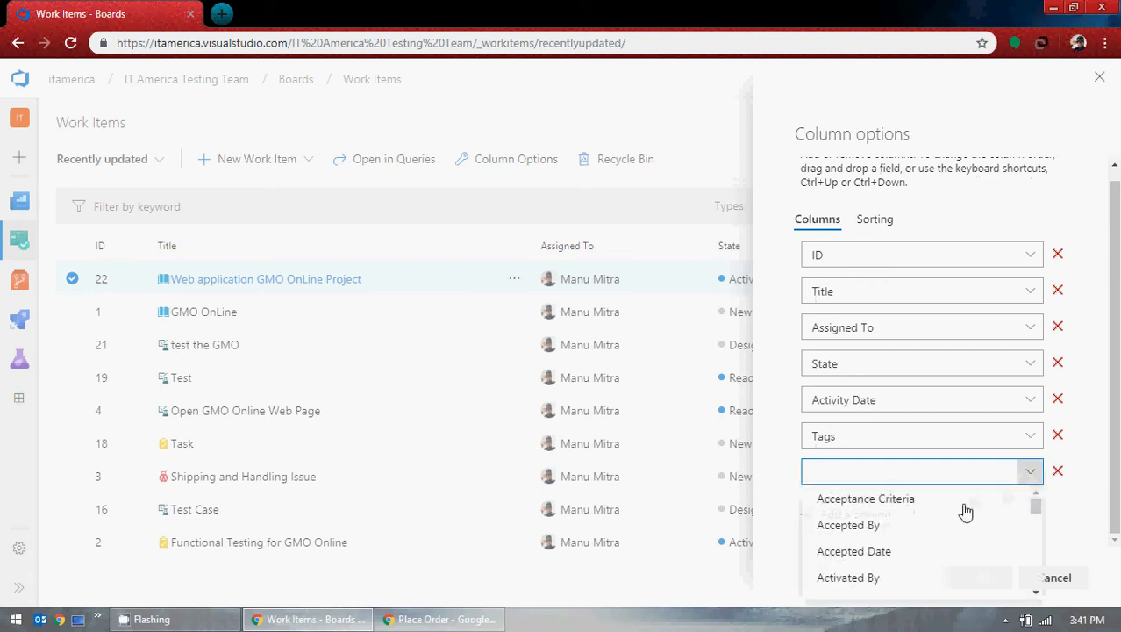
scroll(930, 531, down, 3)
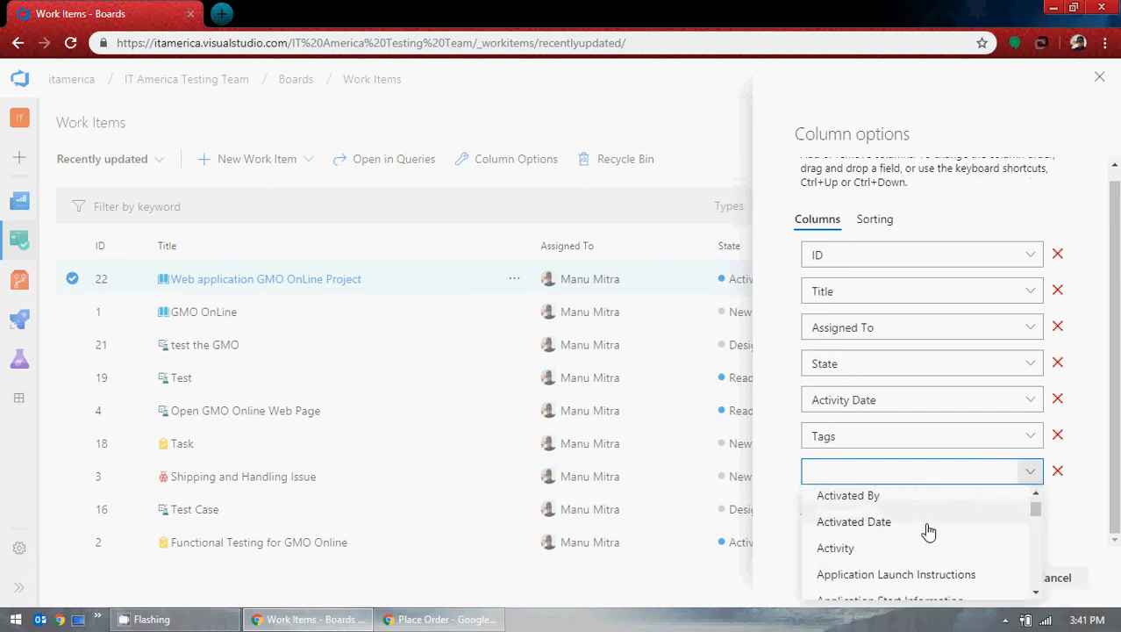
scroll(929, 531, down, 2)
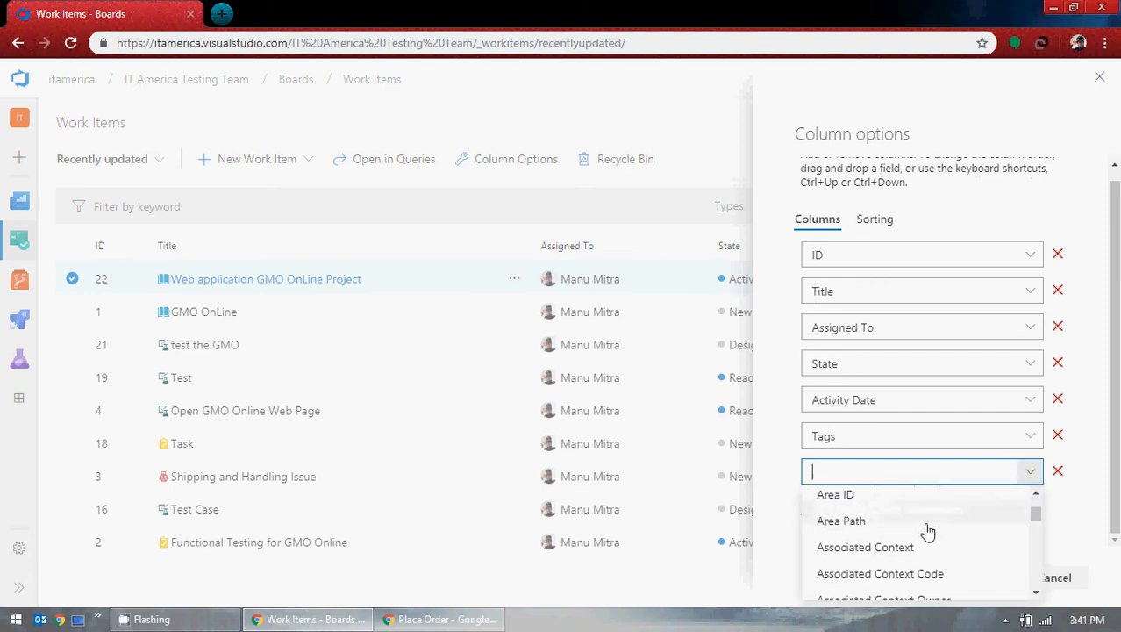
scroll(926, 530, down, 6)
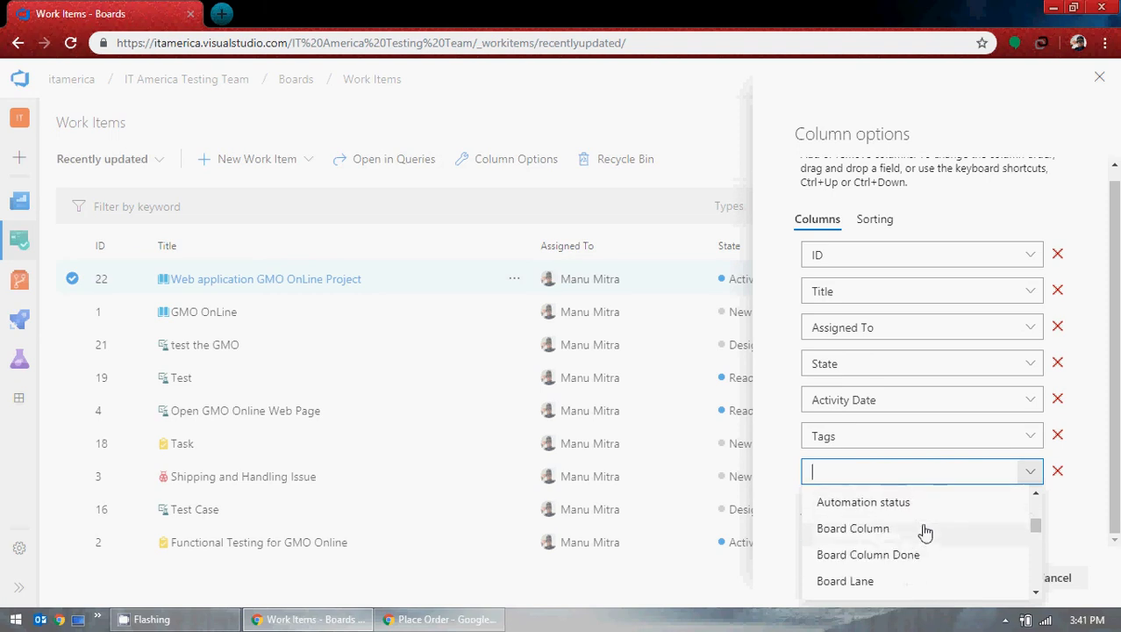
scroll(925, 531, down, 8)
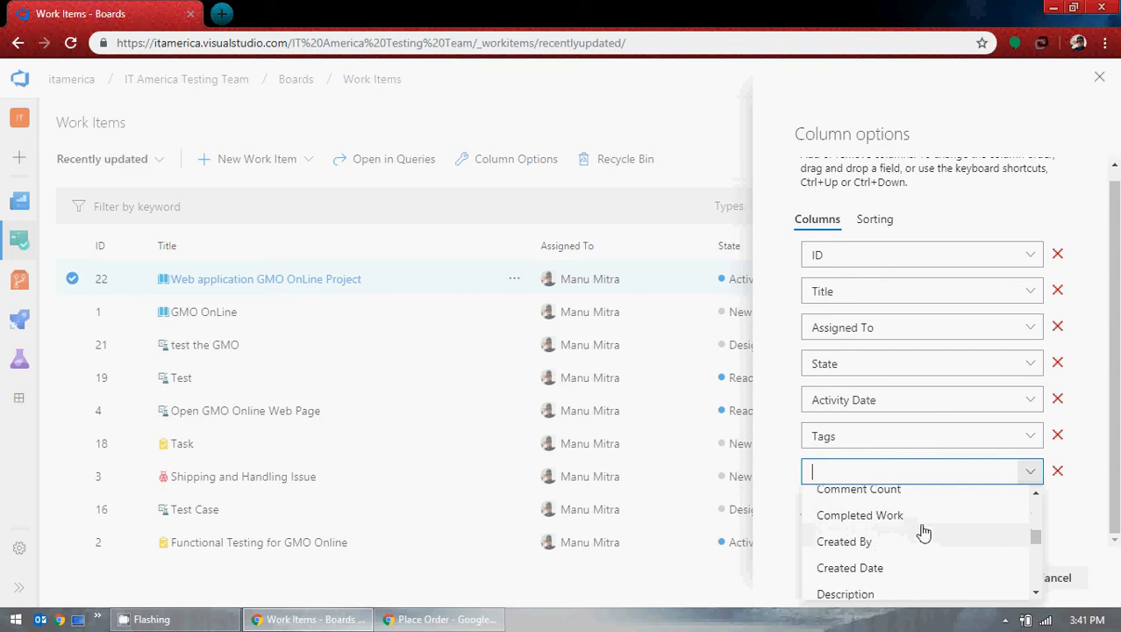
scroll(924, 532, down, 3)
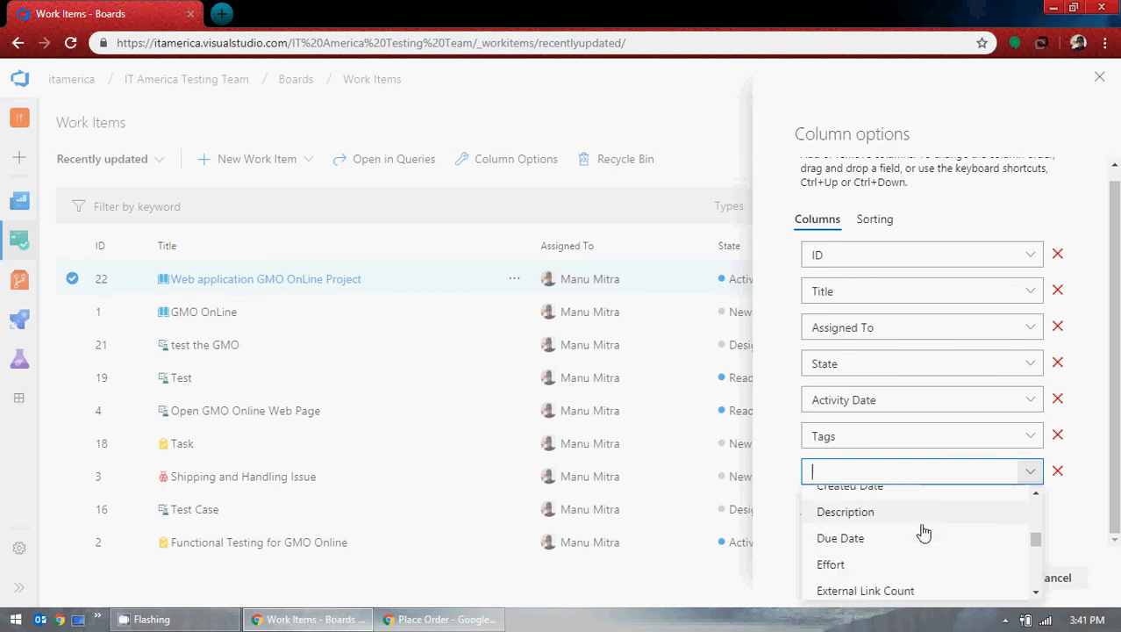
scroll(924, 531, down, 4)
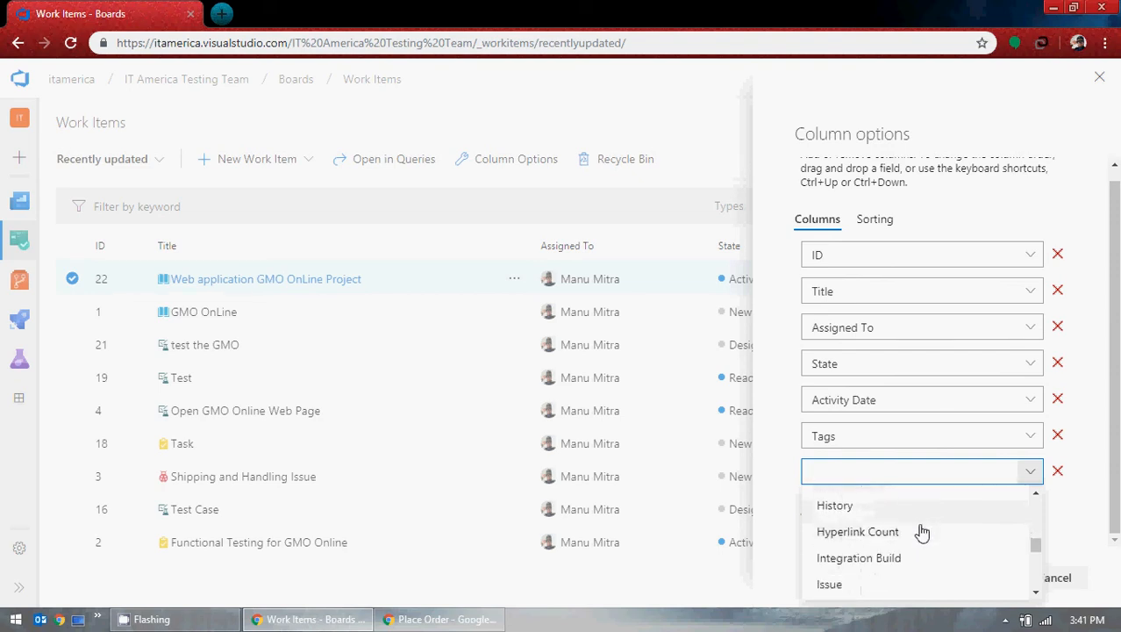
scroll(922, 532, down, 7)
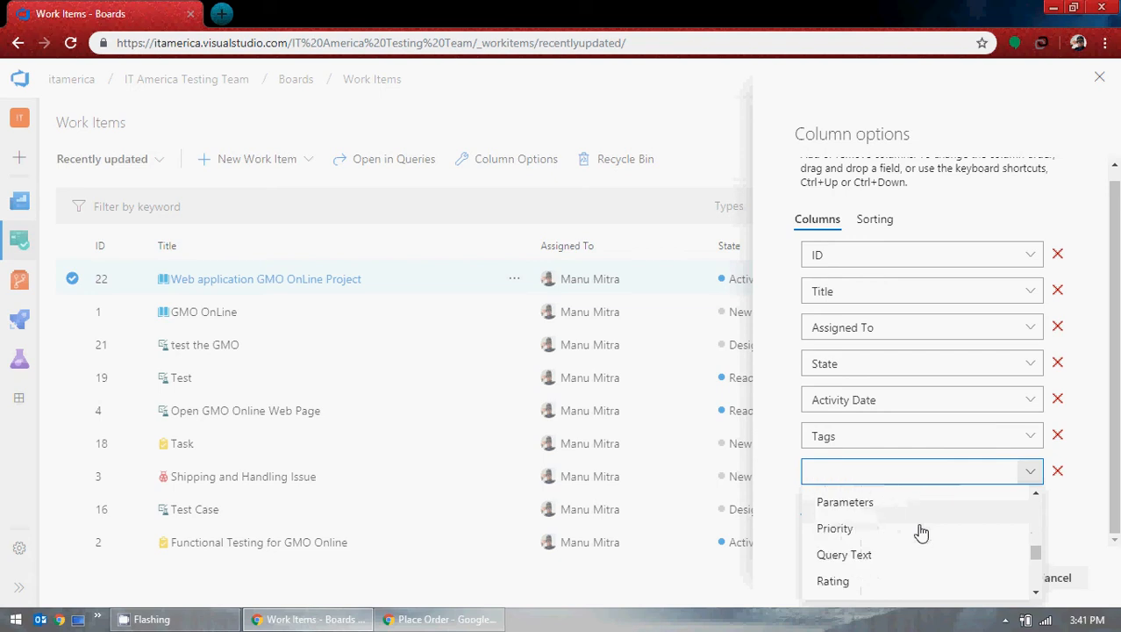
scroll(921, 531, down, 2)
scroll(920, 533, down, 1)
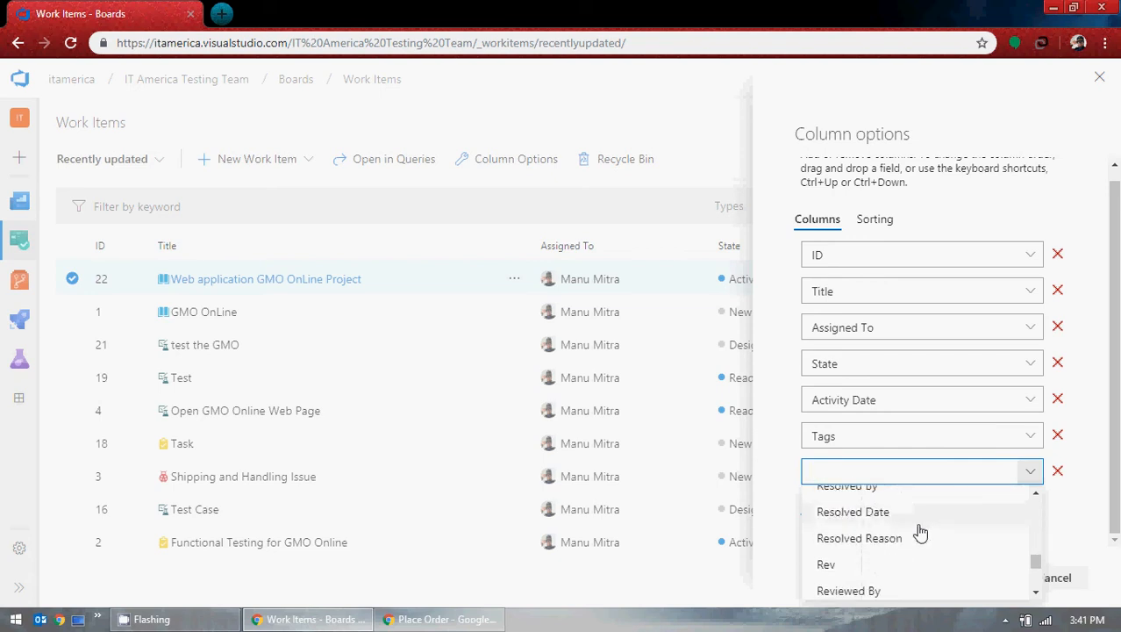
scroll(919, 530, down, 1)
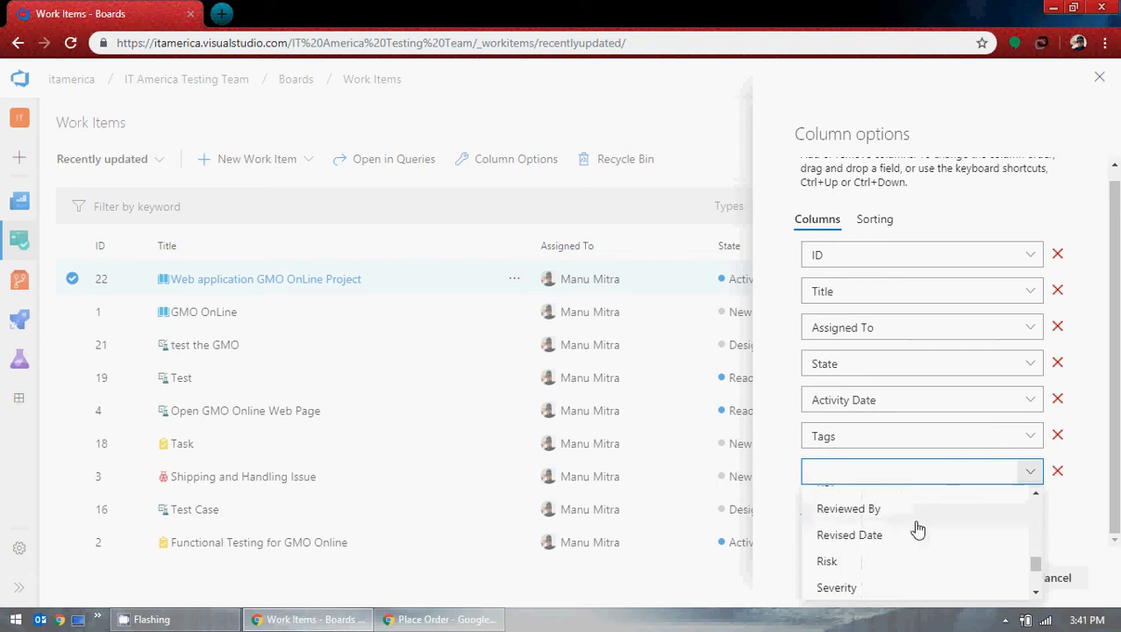
scroll(918, 527, down, 1)
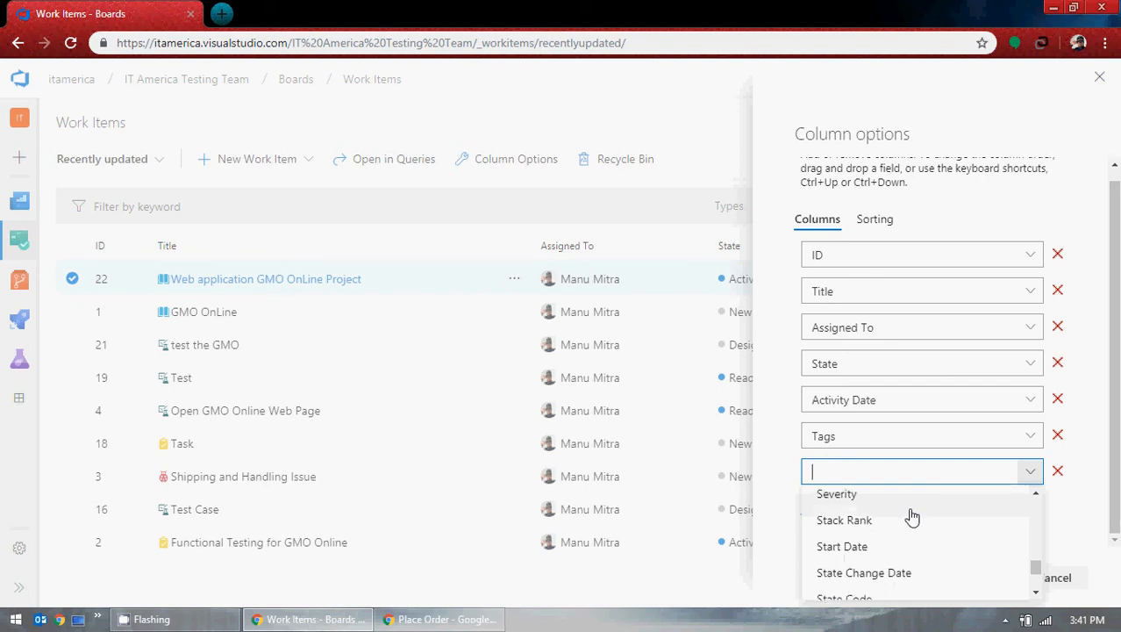
scroll(914, 517, down, 1)
scroll(904, 526, up, 1)
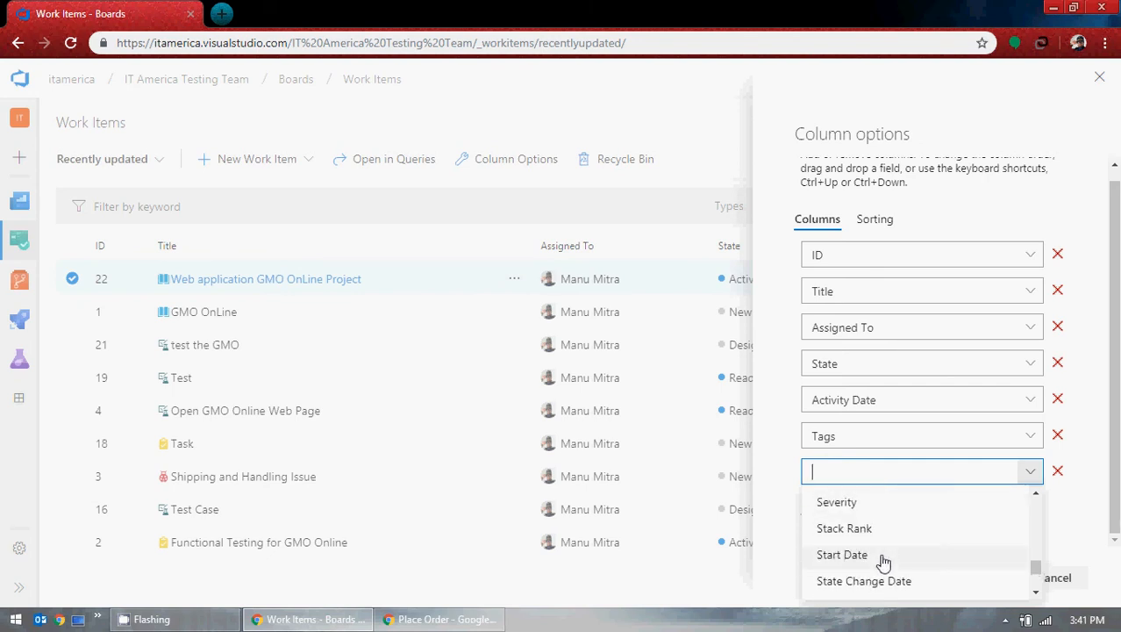
scroll(884, 562, down, 1)
scroll(881, 560, down, 2)
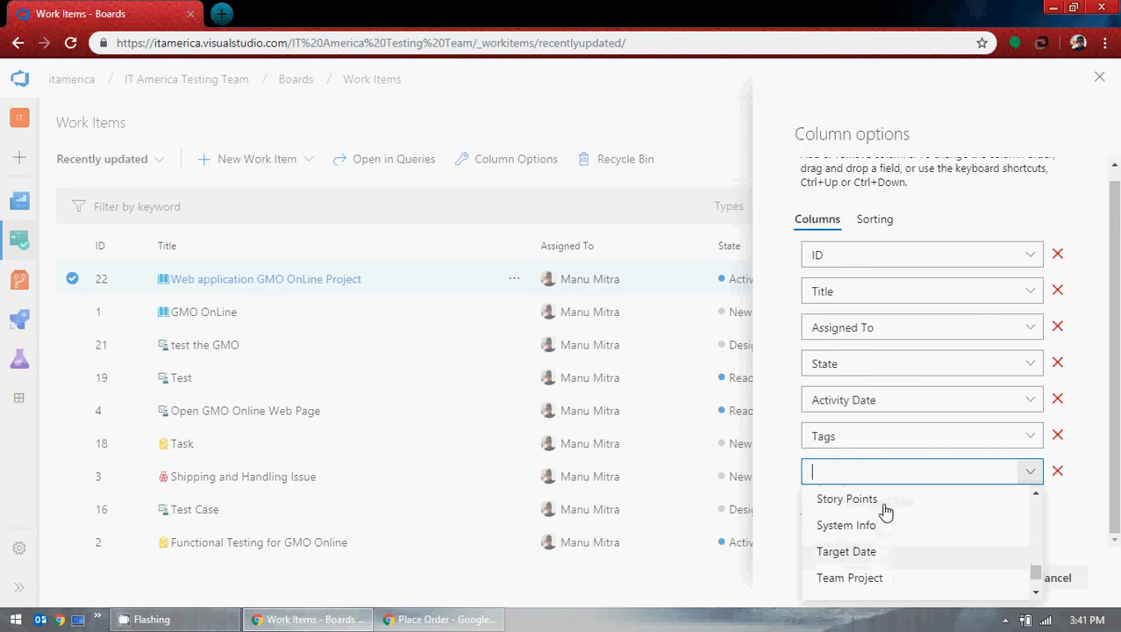
click(884, 500)
click(888, 526)
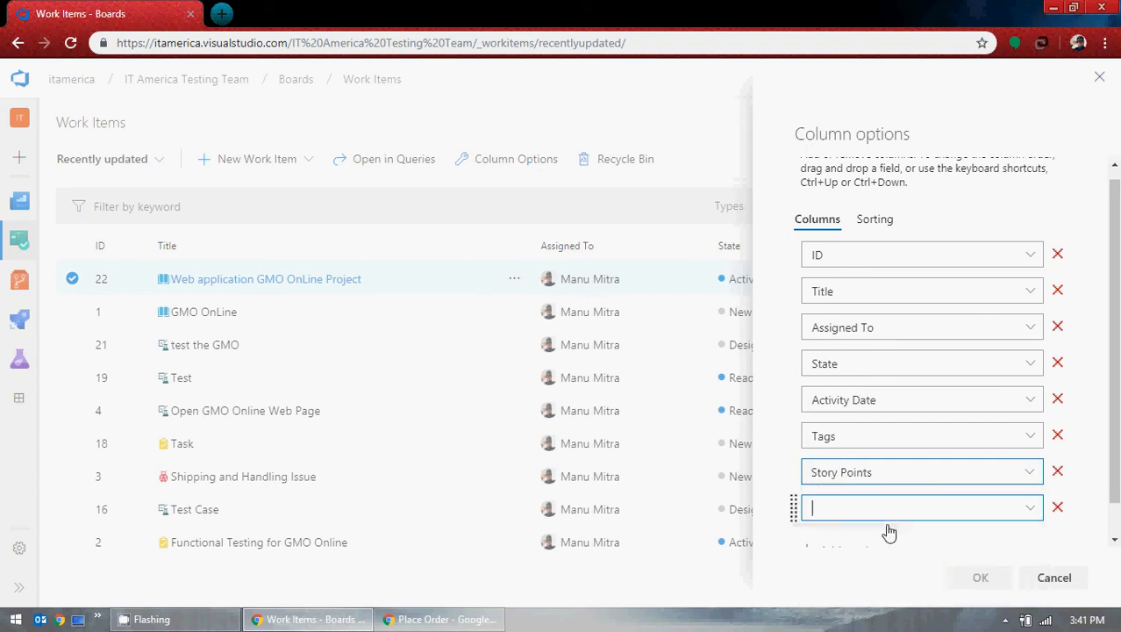
click(1028, 474)
scroll(941, 520, down, 10)
scroll(941, 519, down, 2)
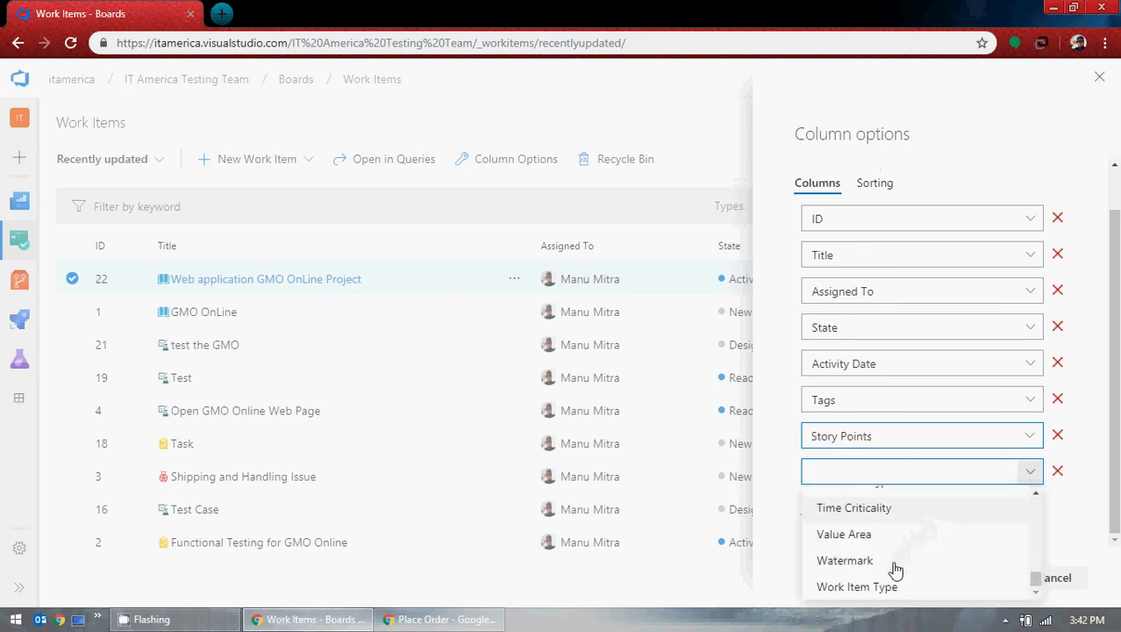
click(1092, 505)
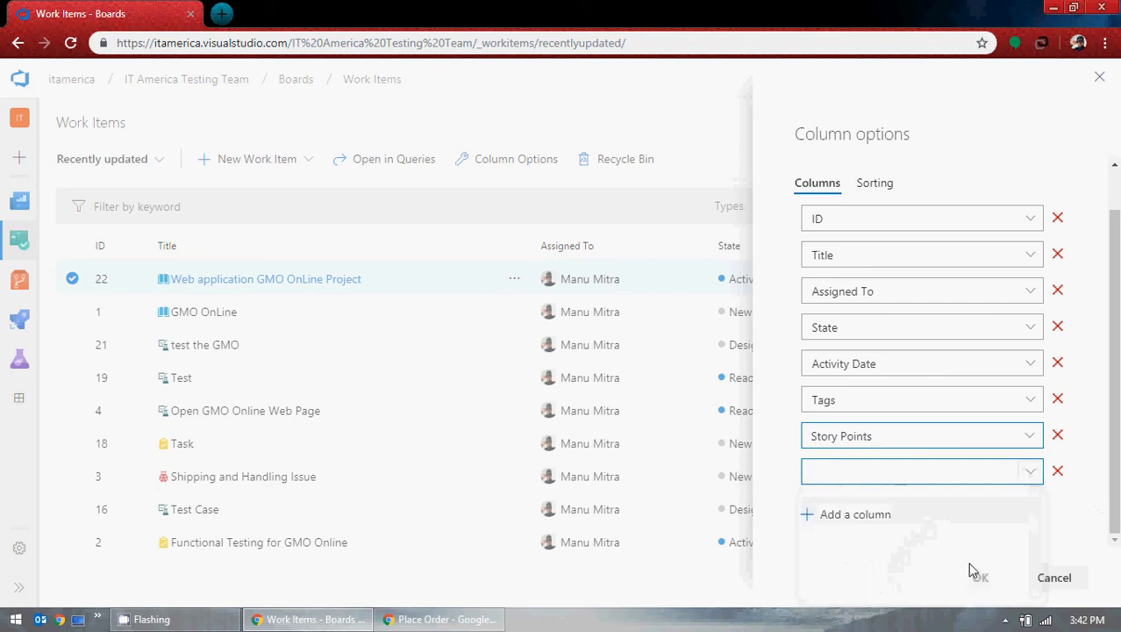
click(1056, 473)
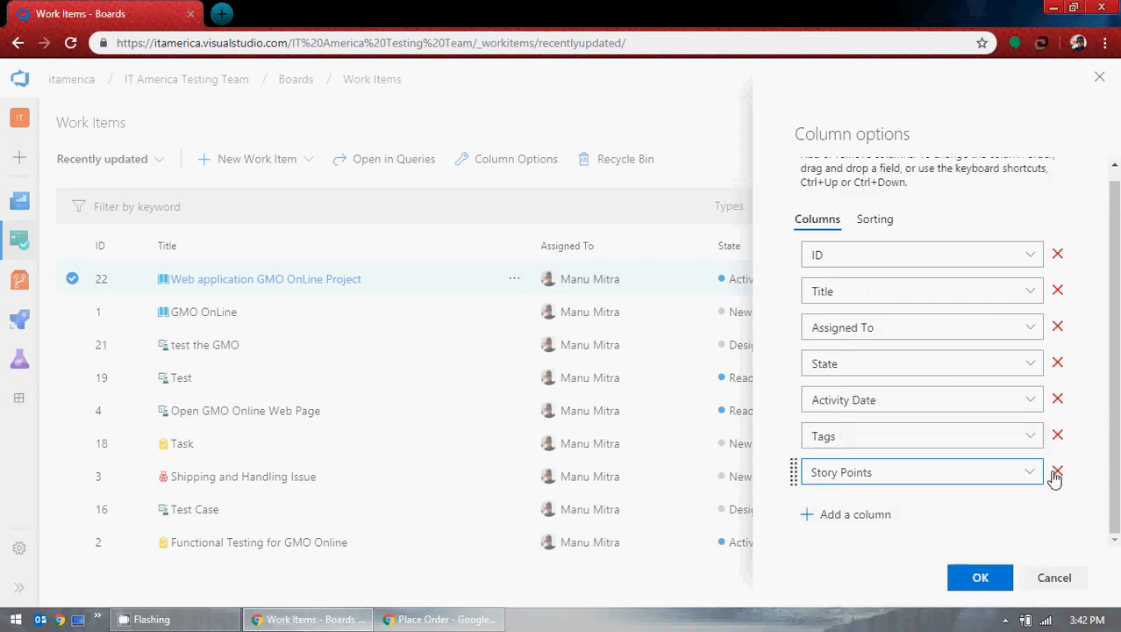
Step: Apply the added Story Points column to the work items list, and remove the Tags column from it
click(979, 577)
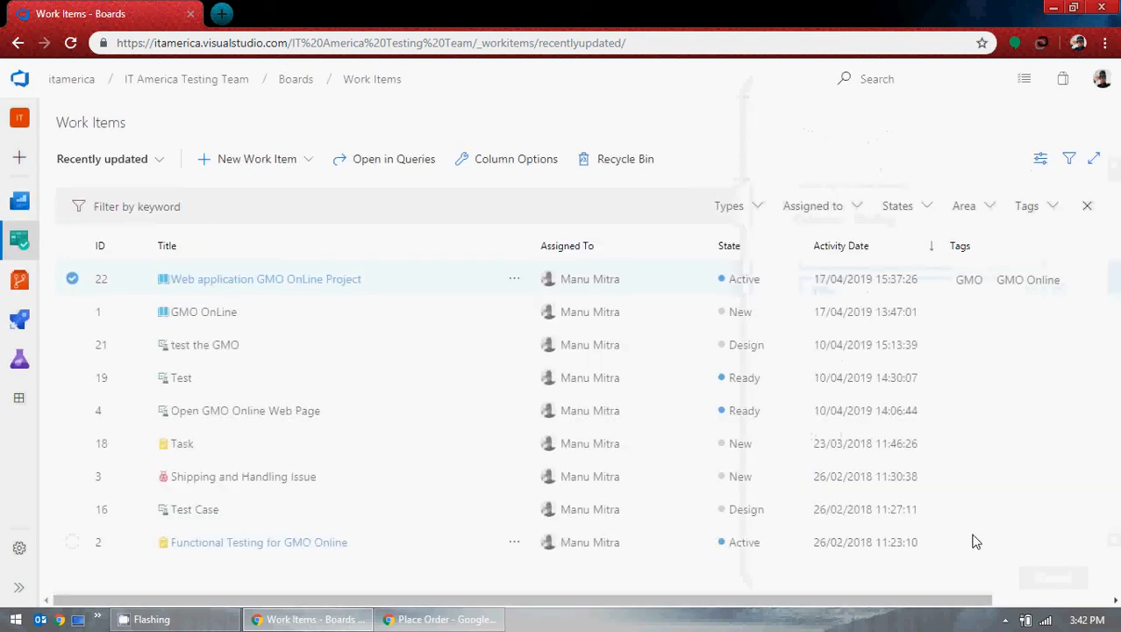
drag(857, 602, 999, 600)
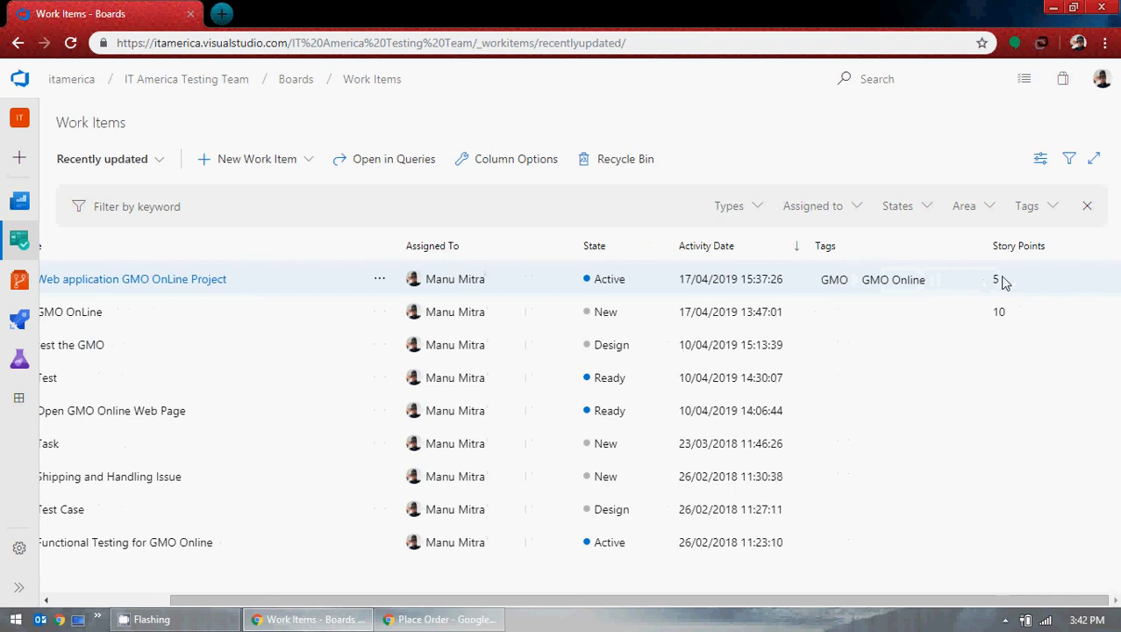
click(485, 158)
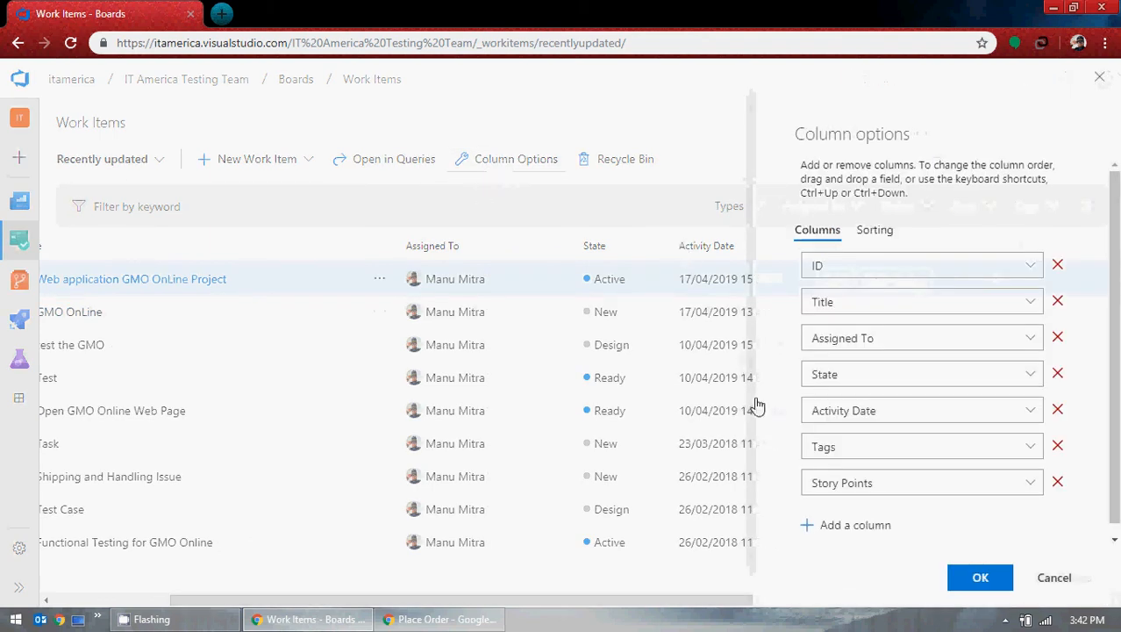
click(1057, 446)
click(980, 577)
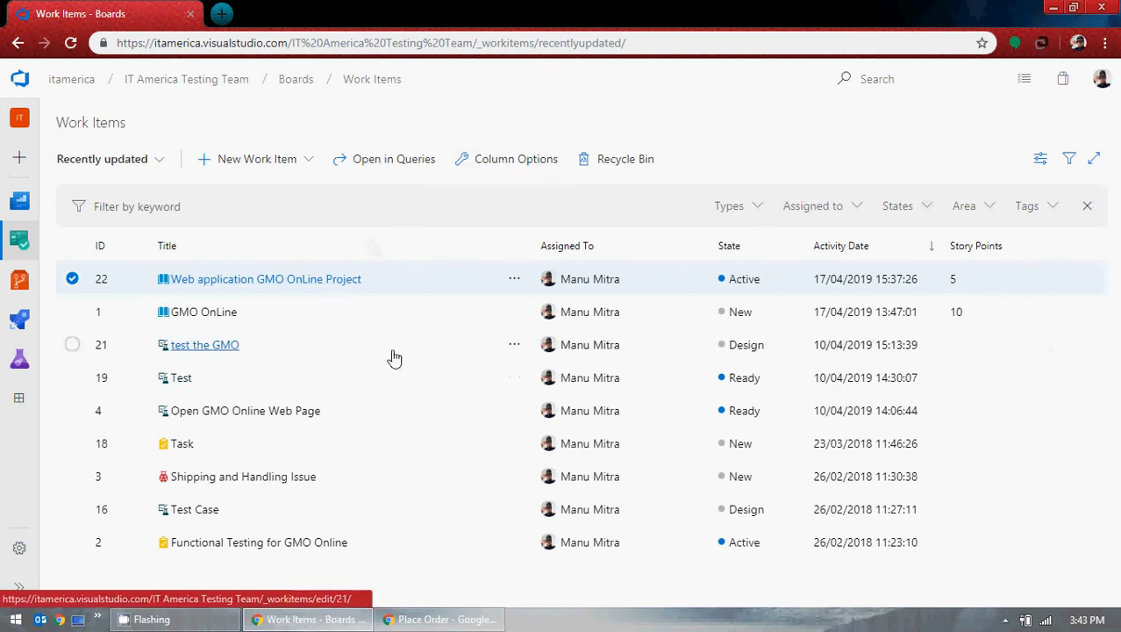
Step: Review the state graph and change history of the "Web application GMO OnLine Project" user story, and return to the work items list
click(297, 281)
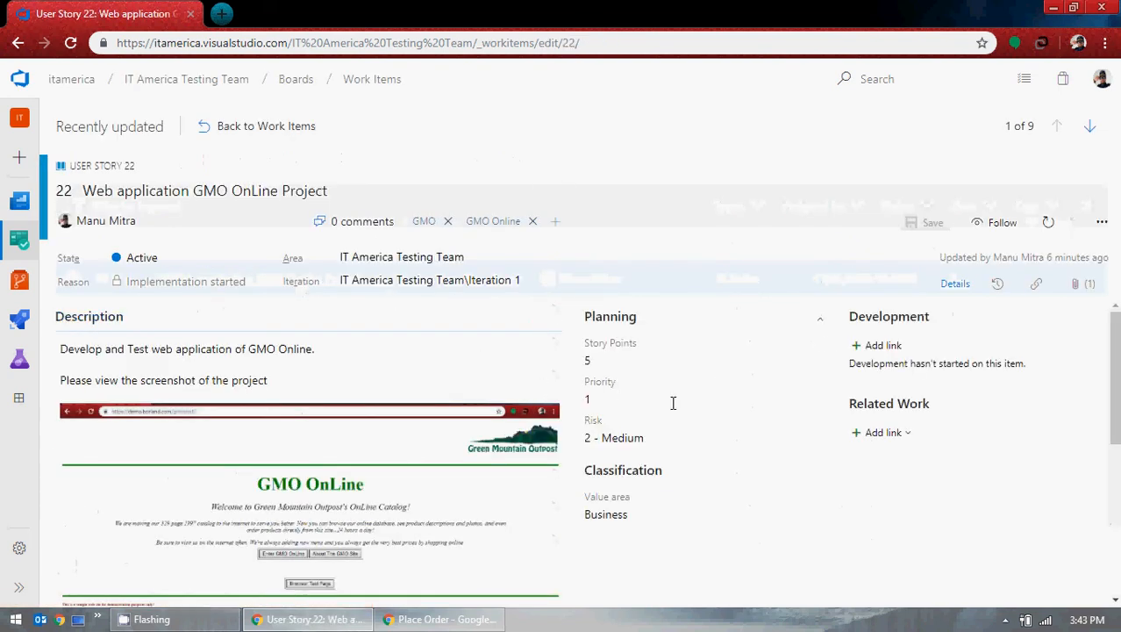
click(997, 288)
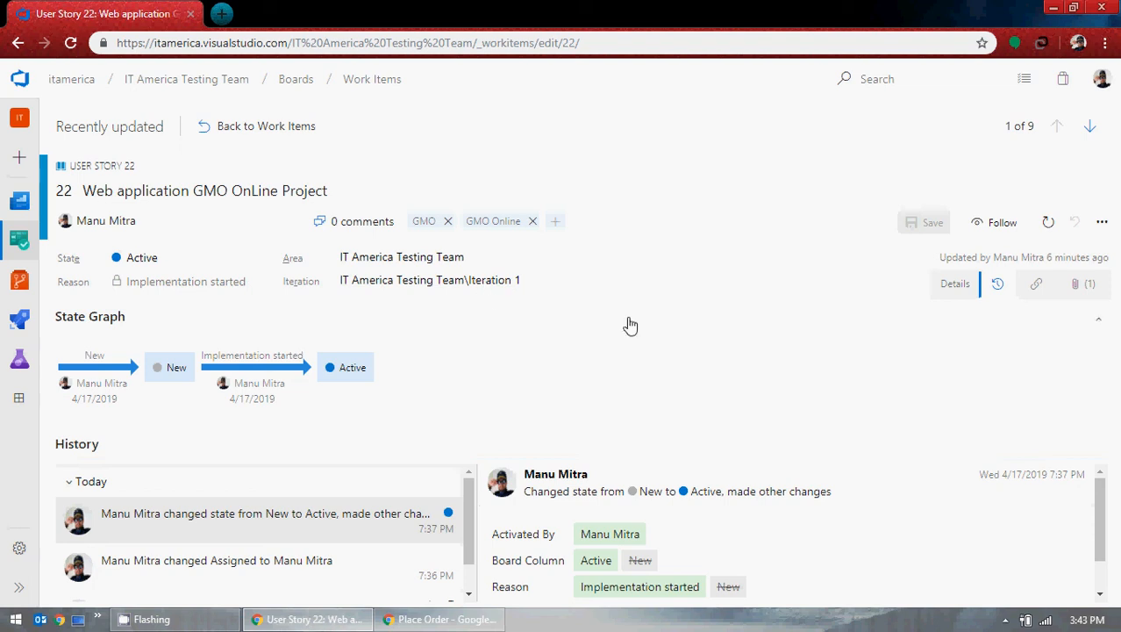
drag(1102, 511, 1104, 584)
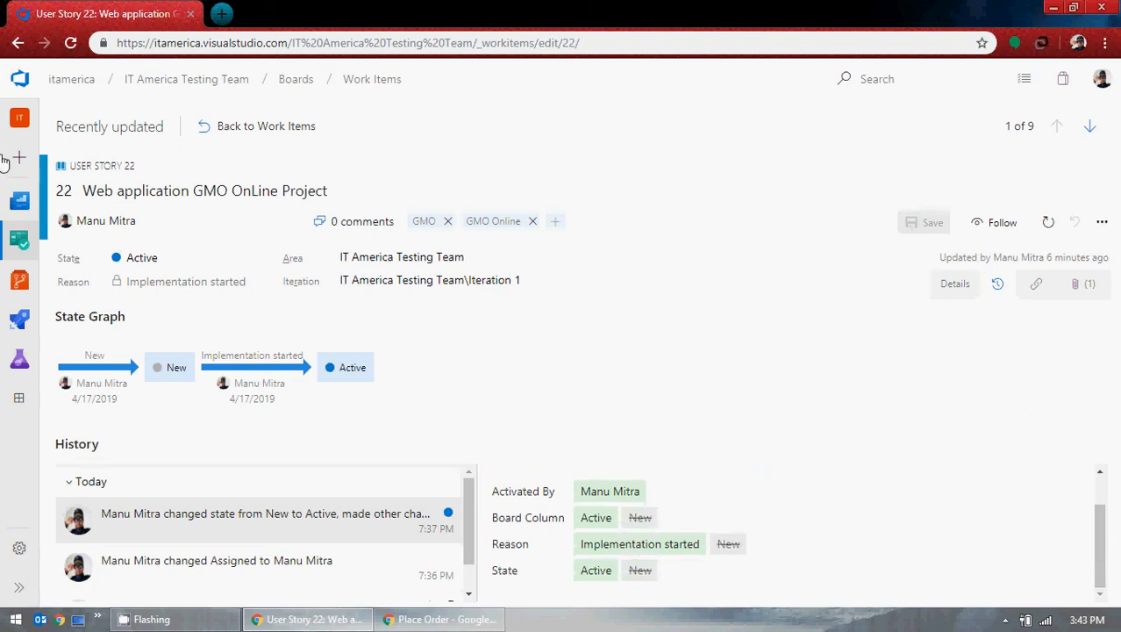
click(264, 130)
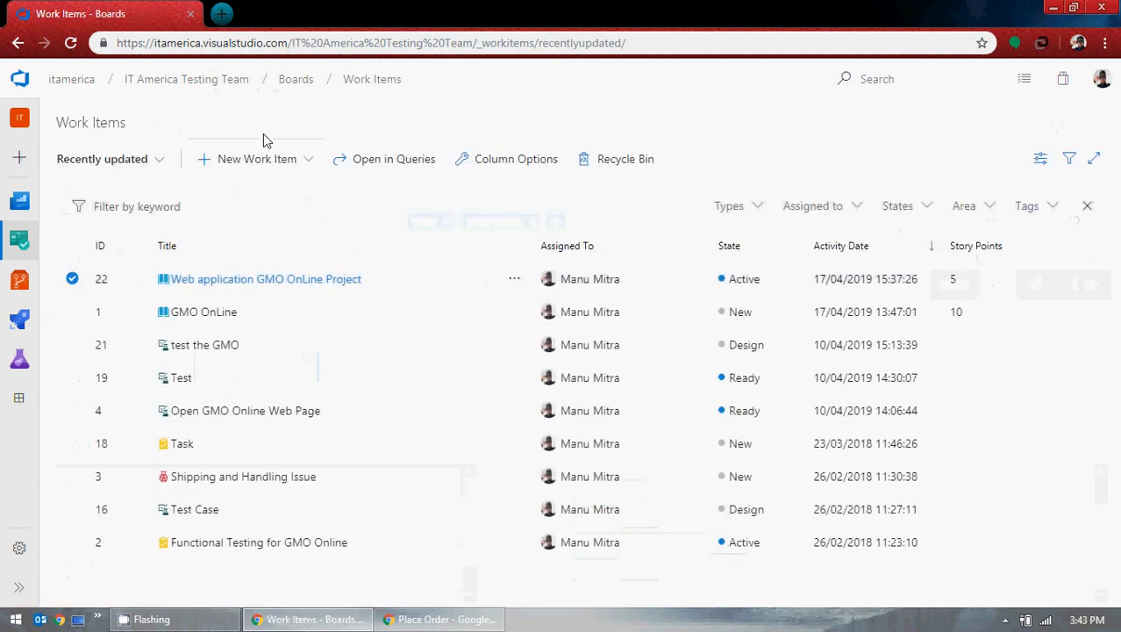
Step: Open the "Web application GMO OnLine Project" user story and start a discussion comment reading "We will be working on this project once"
click(281, 279)
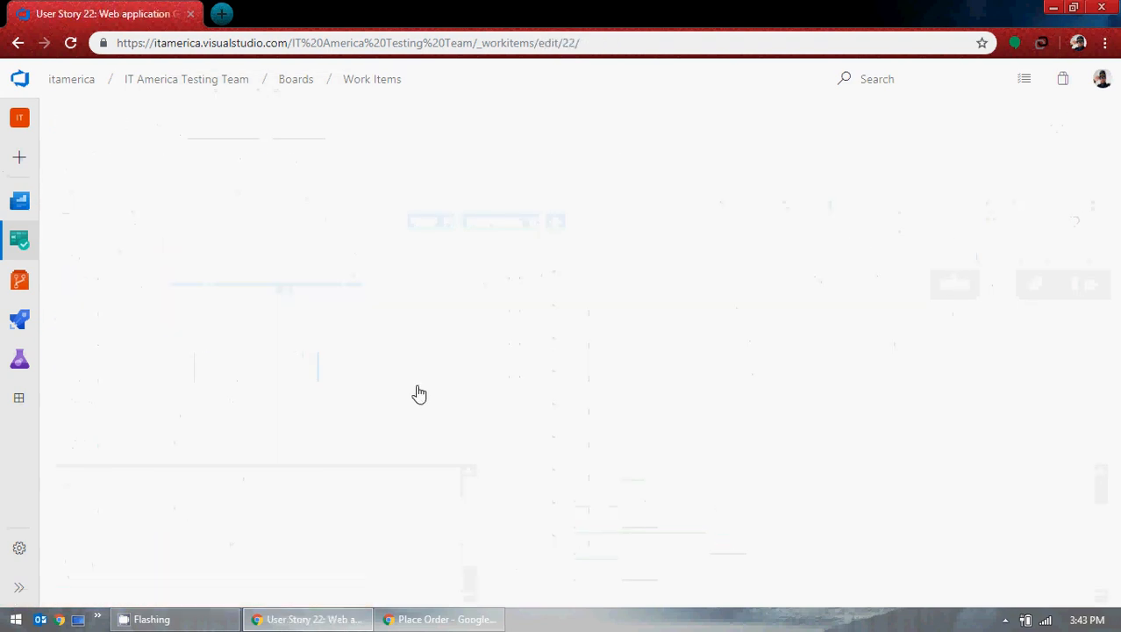
scroll(418, 392, down, 5)
click(151, 465)
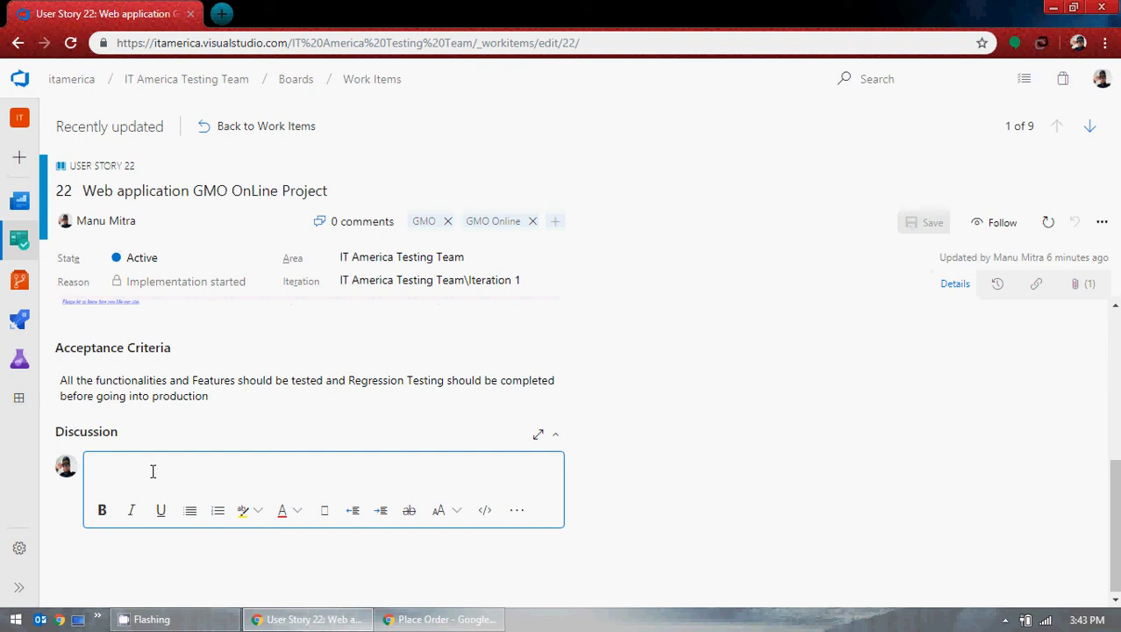
text(This)
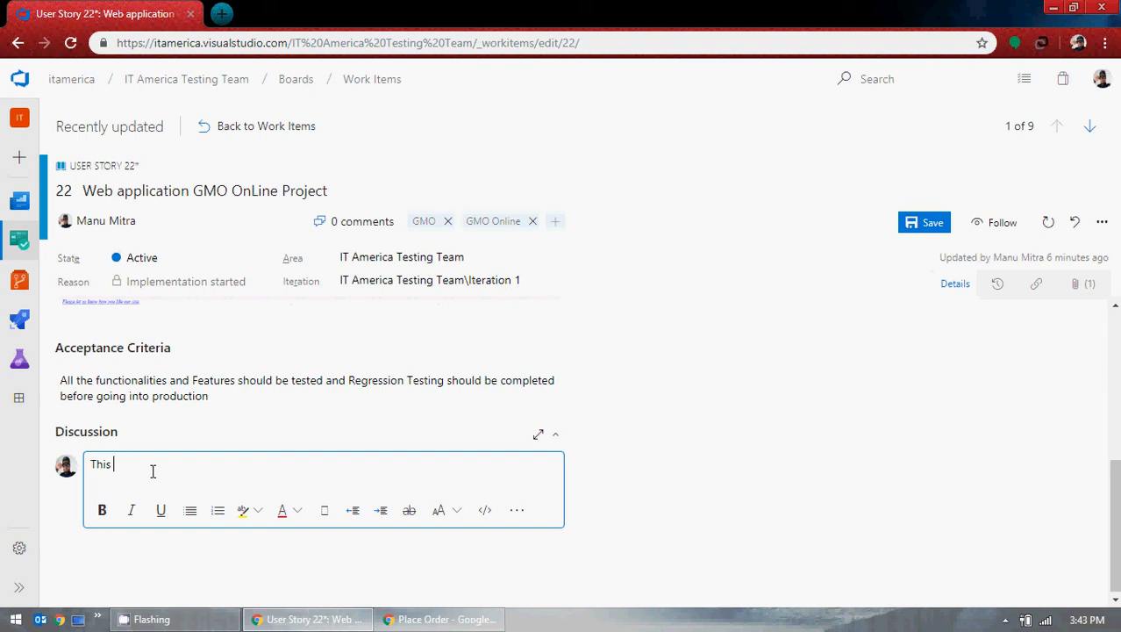
key(BackSpace)
key(BackSpace)
text(W)
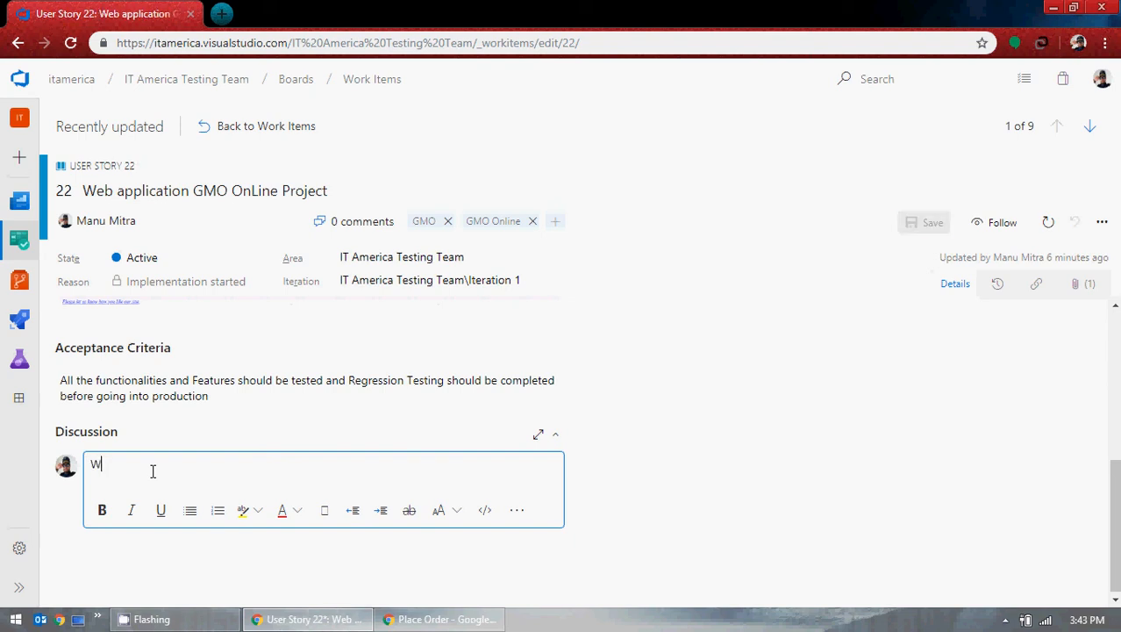
text(e w)
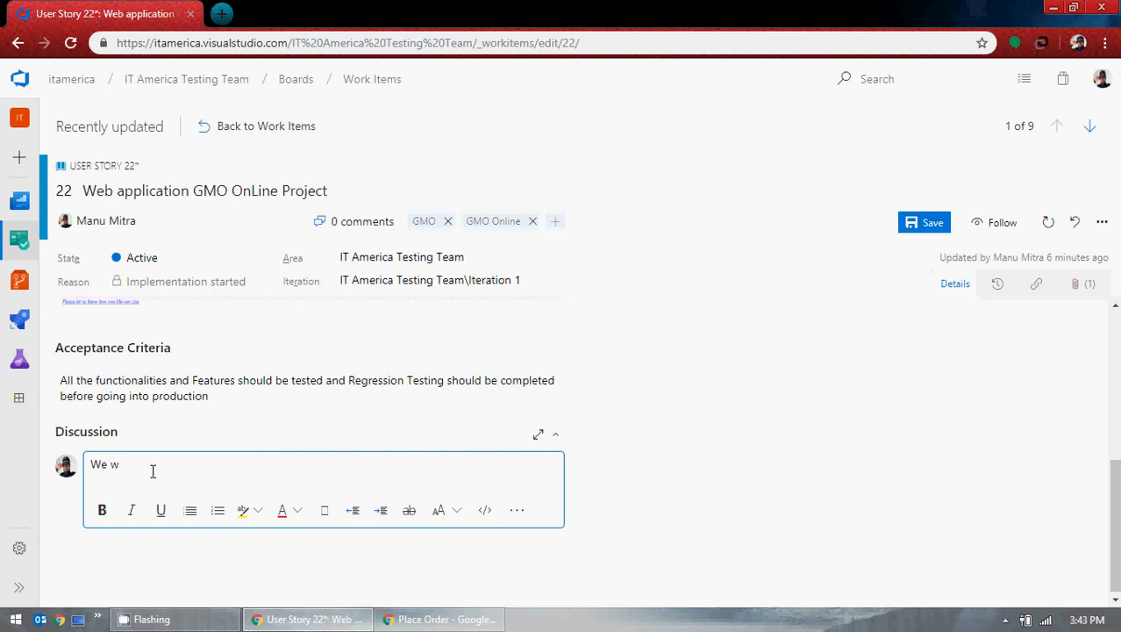
text(eill be working on thi)
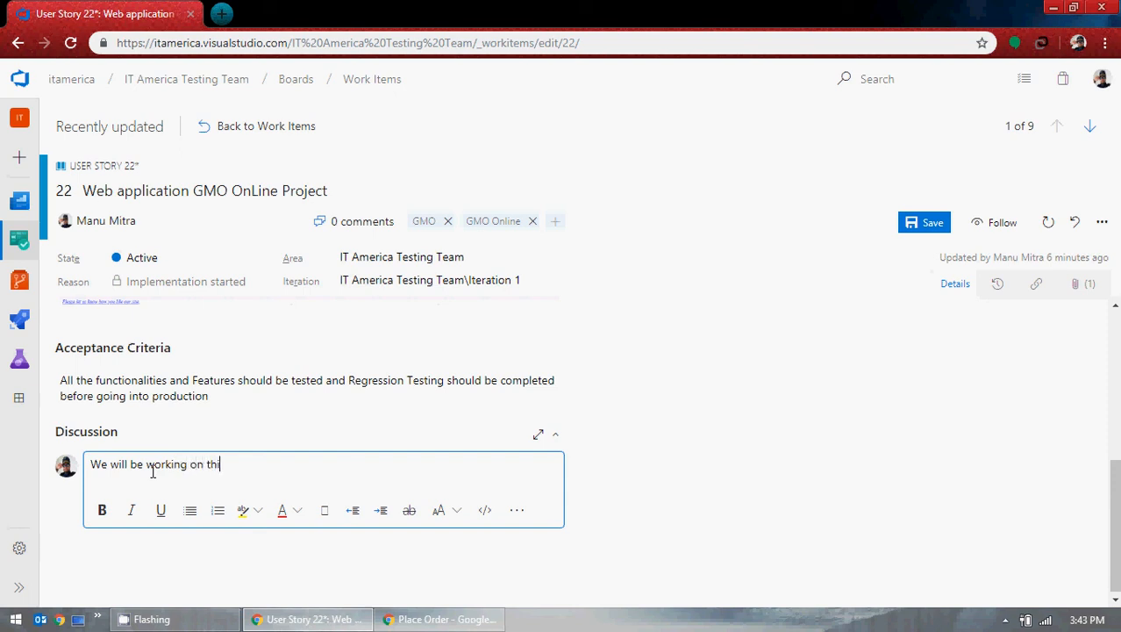
text(s project once)
Step: Insert "As per conversation in the" at the beginning of the discussion comment, correcting the misspelled word "conversation"
click(92, 466)
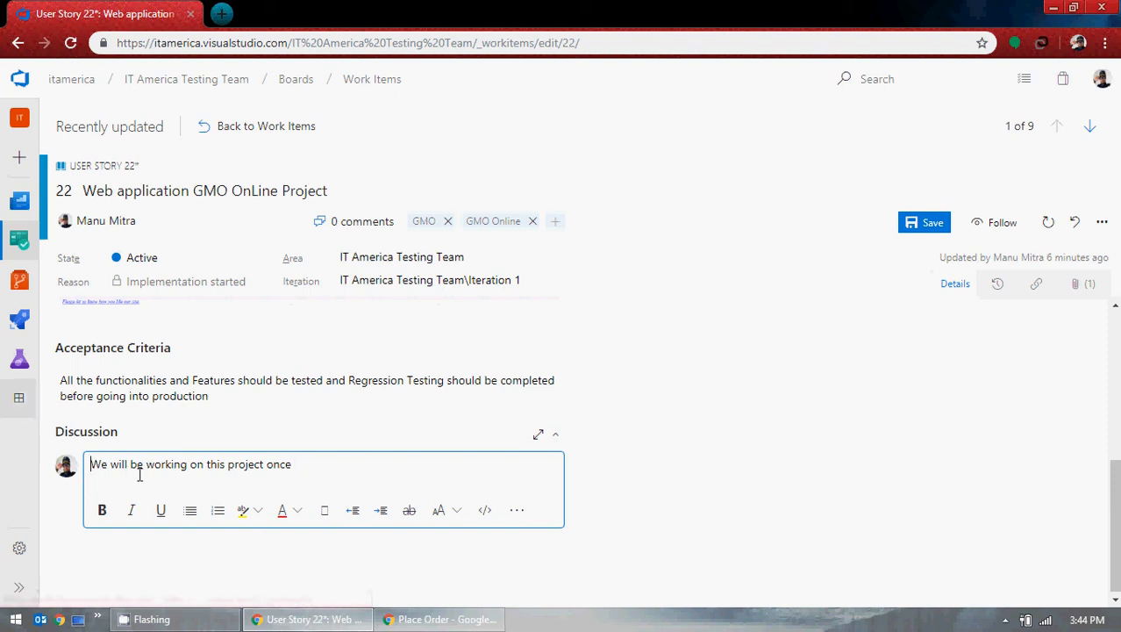
text(As per meeti)
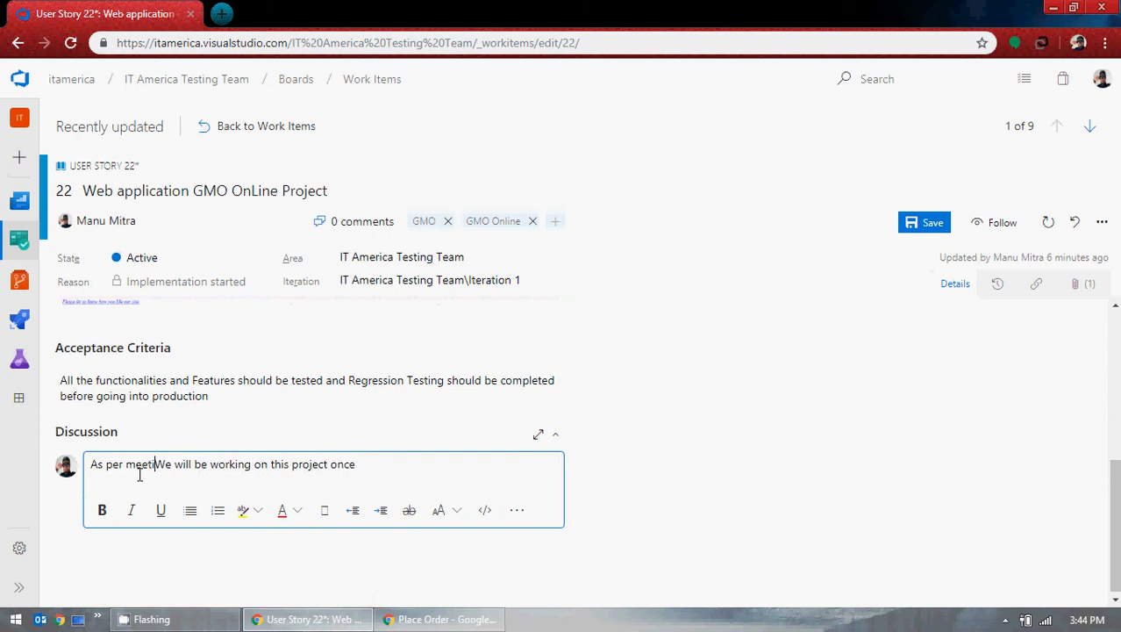
text(ng wi)
key(BackSpace)
key(BackSpace)
key(BackSpace)
key(BackSpace)
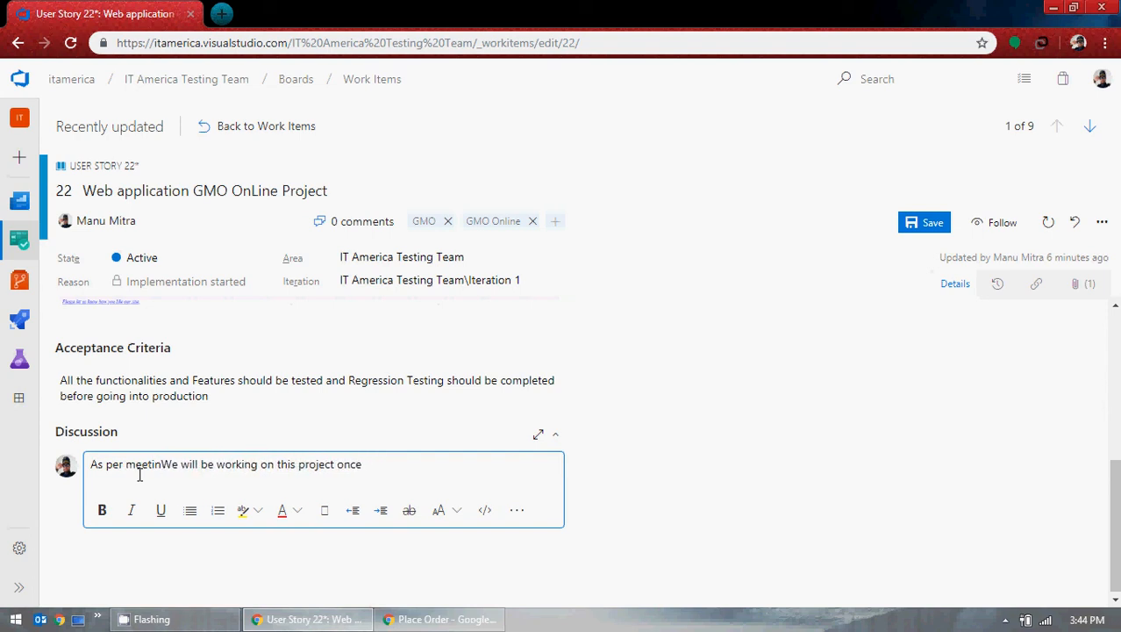
key(BackSpace)
key(BackSpace)
key(BackSpace)
key(BackSpace)
key(BackSpace)
key(BackSpace)
text(coversa)
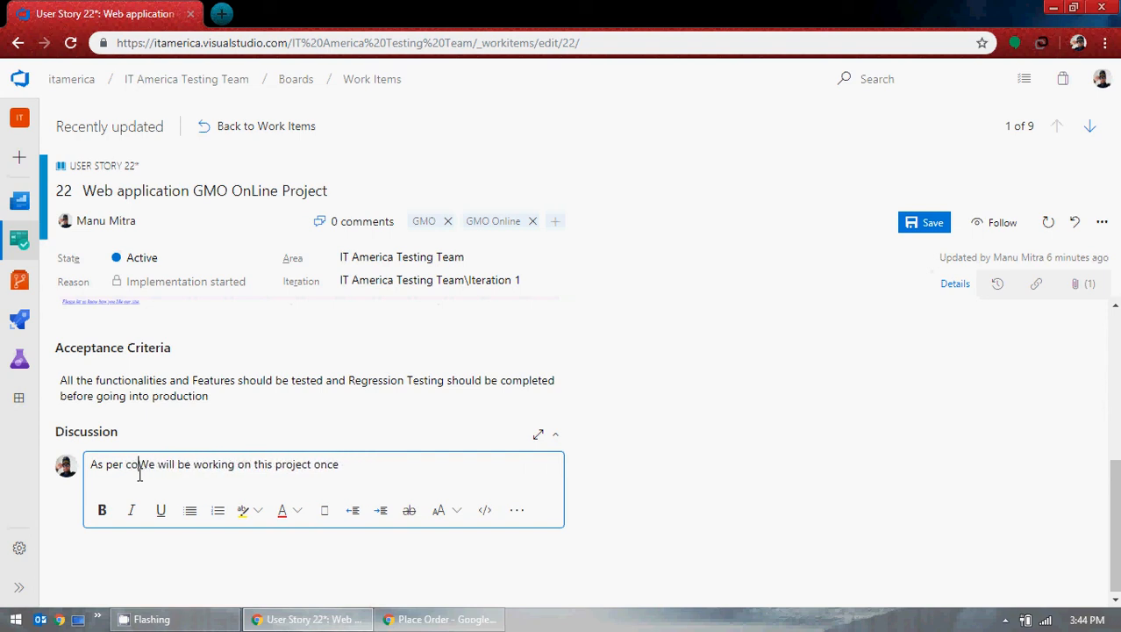
text(tion in the)
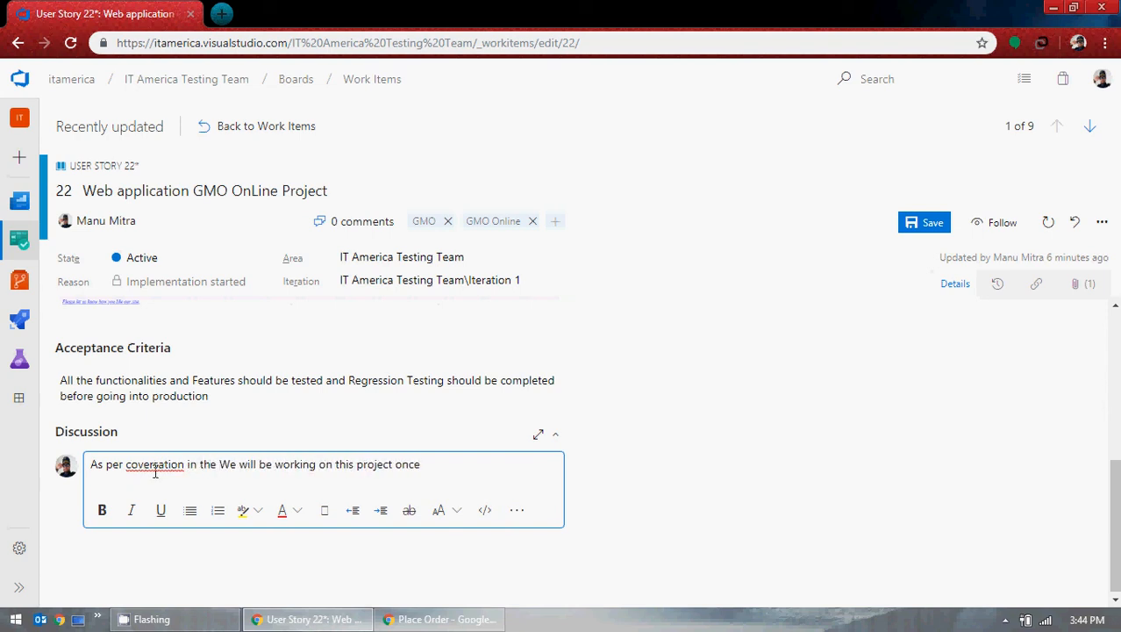
right_click(159, 469)
click(202, 233)
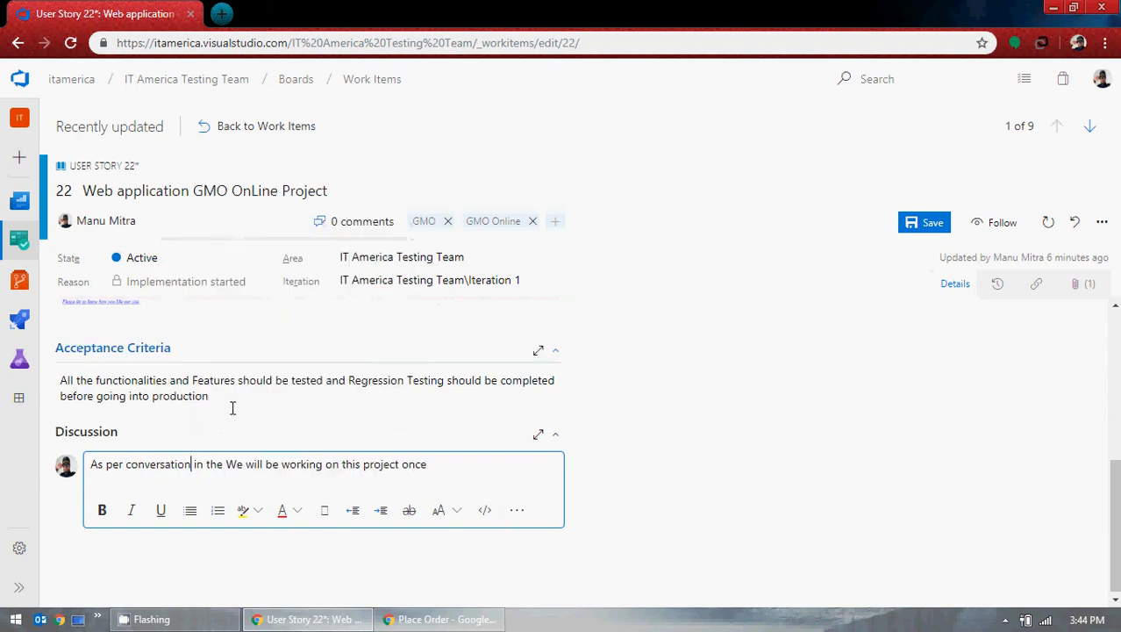
Step: Insert "sprint planning" before "We" in the comment and change "We" to lowercase "we"
click(228, 464)
text(sprint plannin)
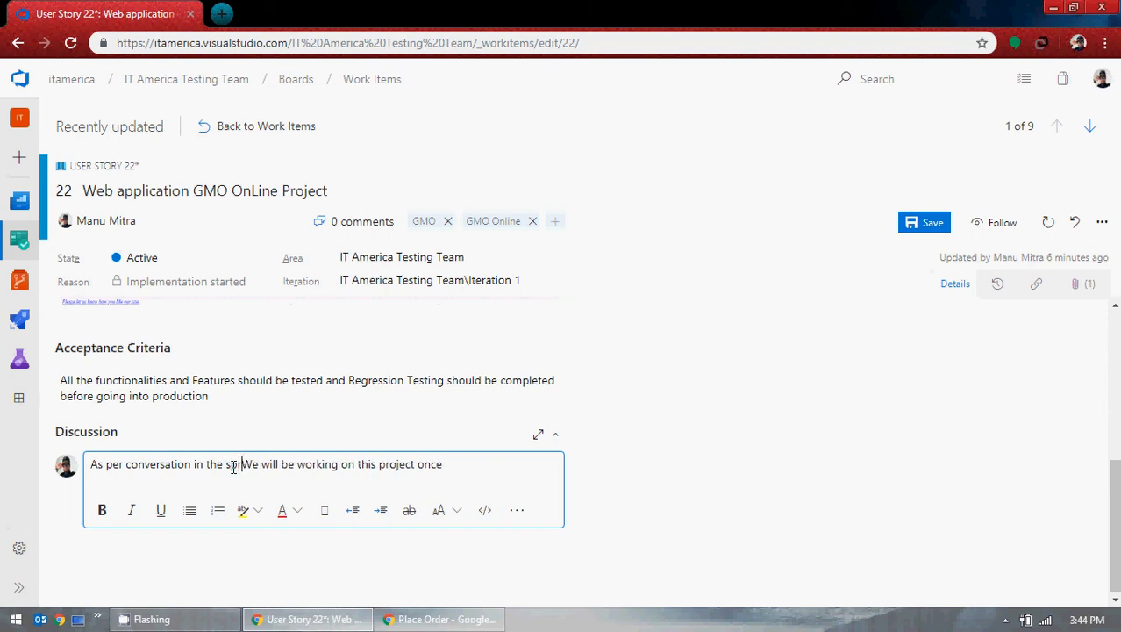
text(g)
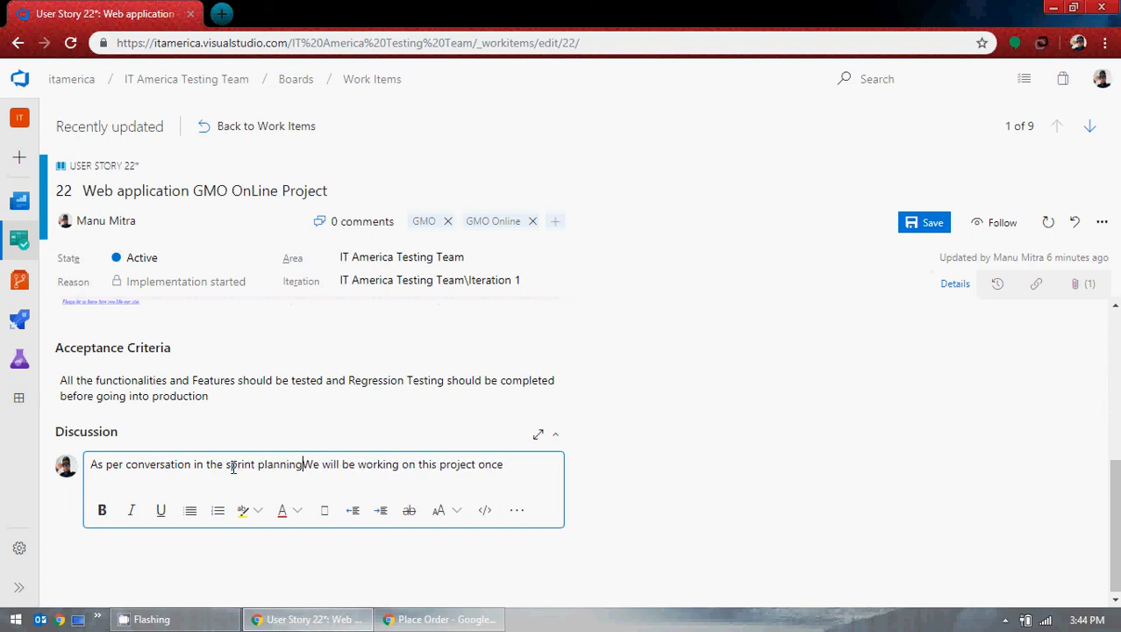
key(Delete)
text(w)
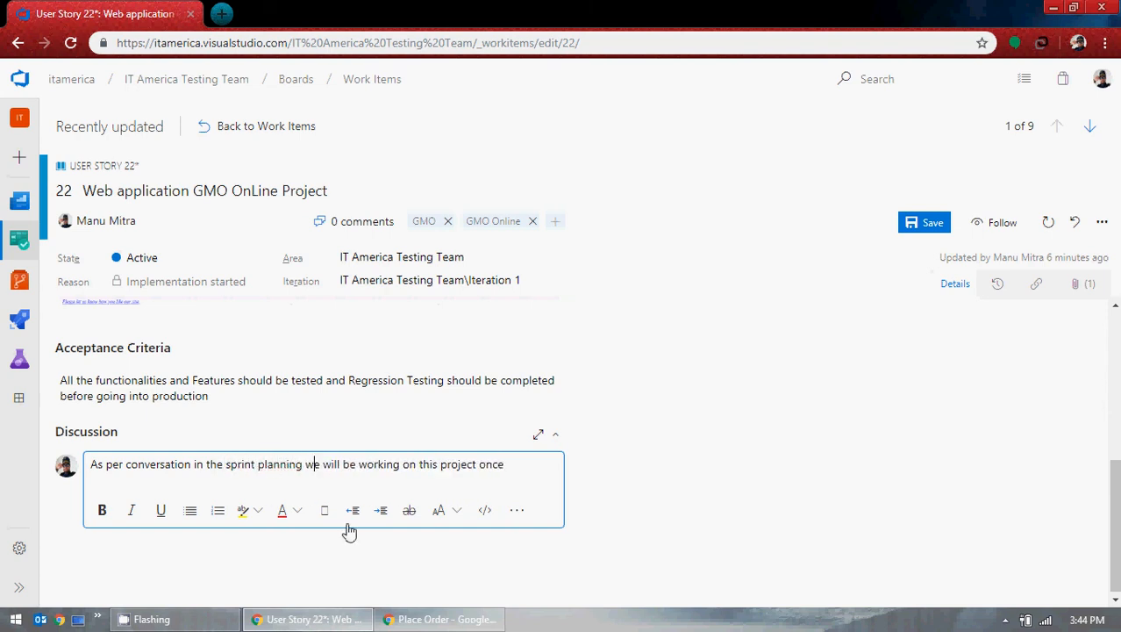
Step: End the comment with "we complete existing project.", add a comma after "sprint planning", and save the user story
click(513, 464)
text(we complete )
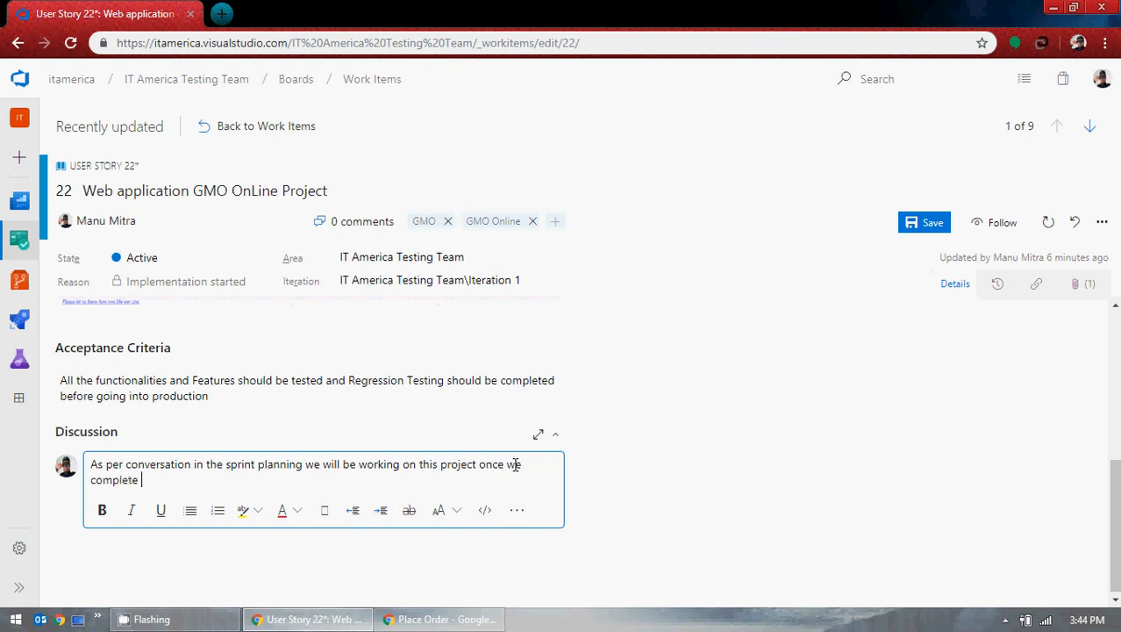
text(existing project.)
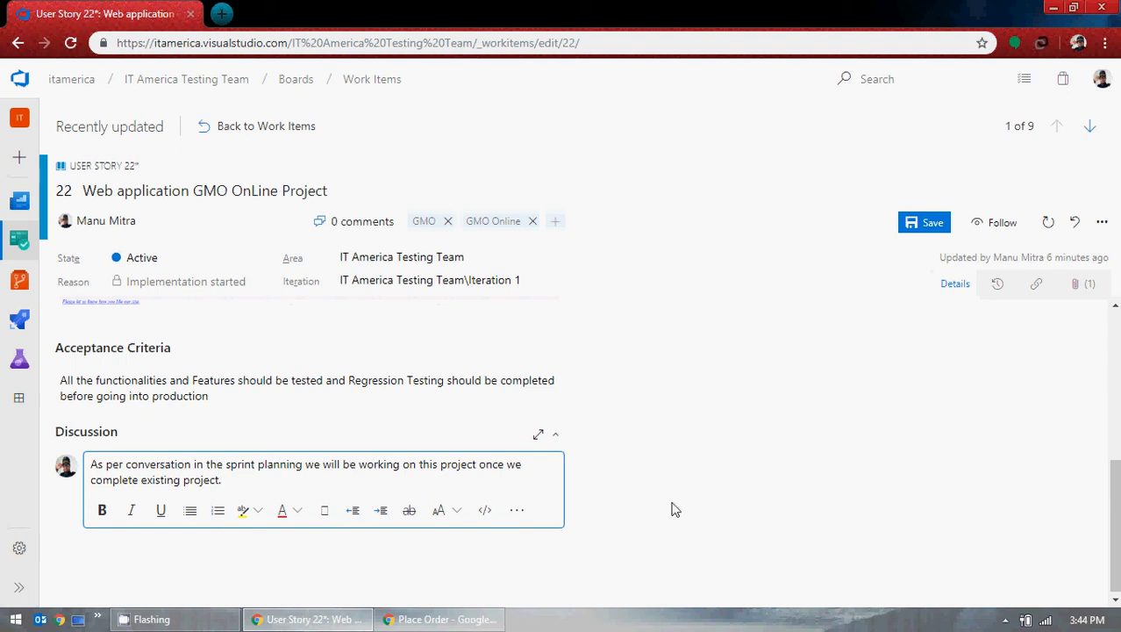
click(300, 465)
text(,)
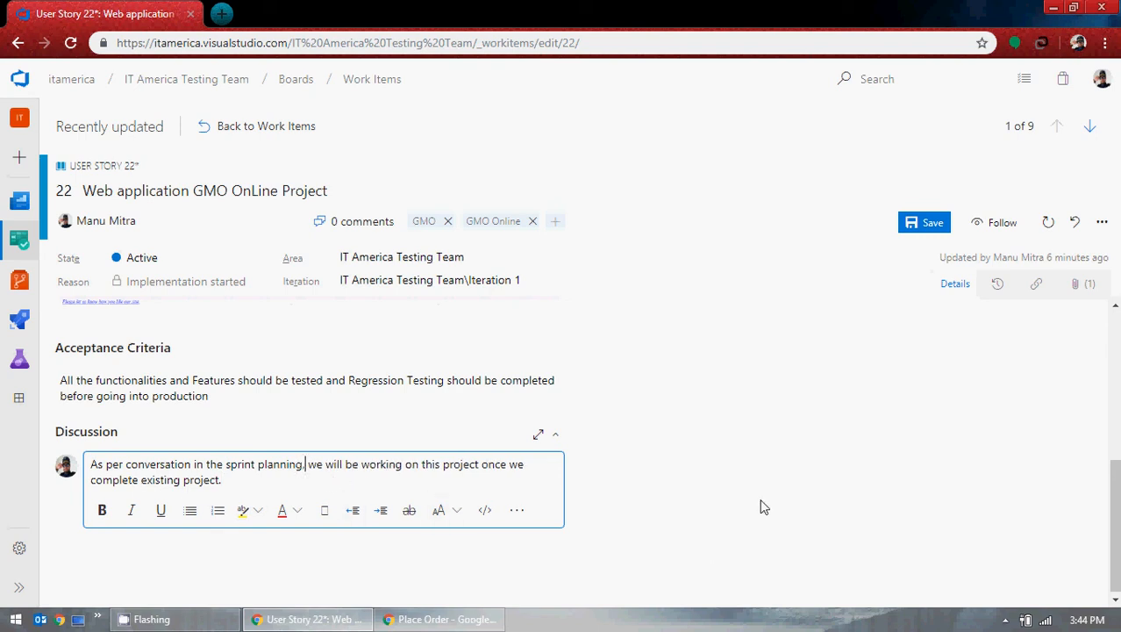
click(923, 225)
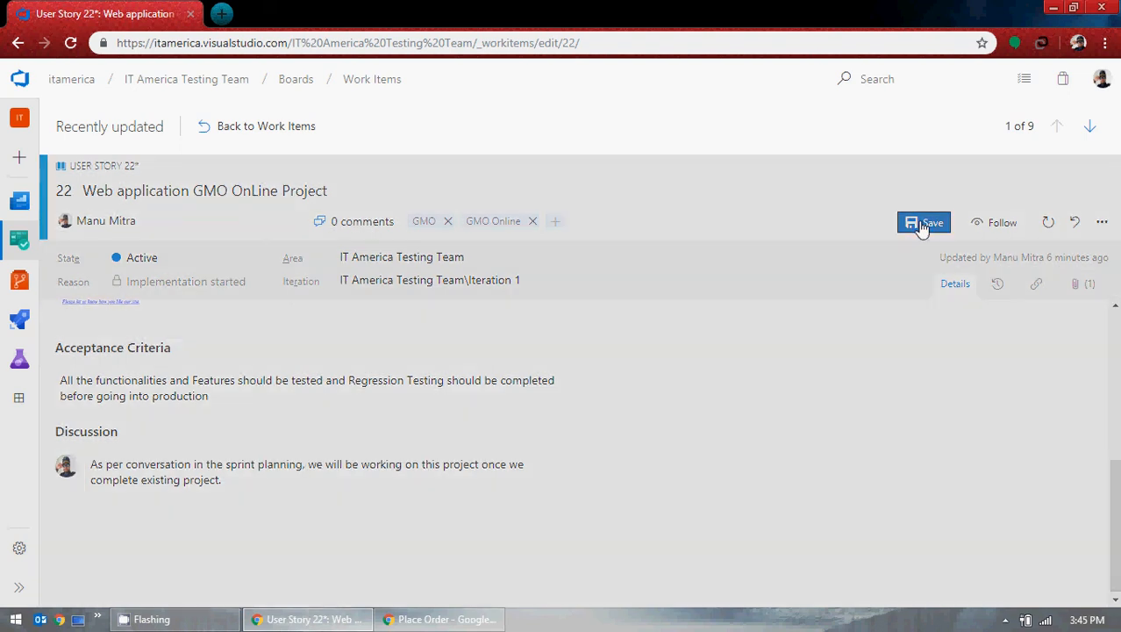
Step: Review the saved comment and the user story's details, and look at the available new work item types from the work items list
scroll(698, 400, down, 1)
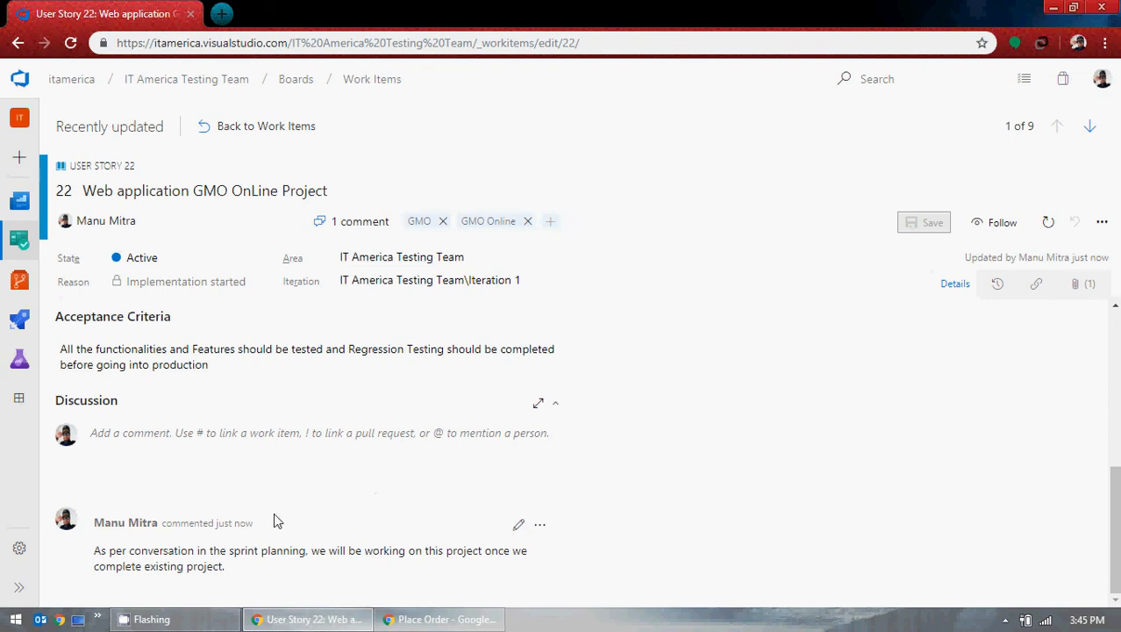
scroll(586, 474, up, 3)
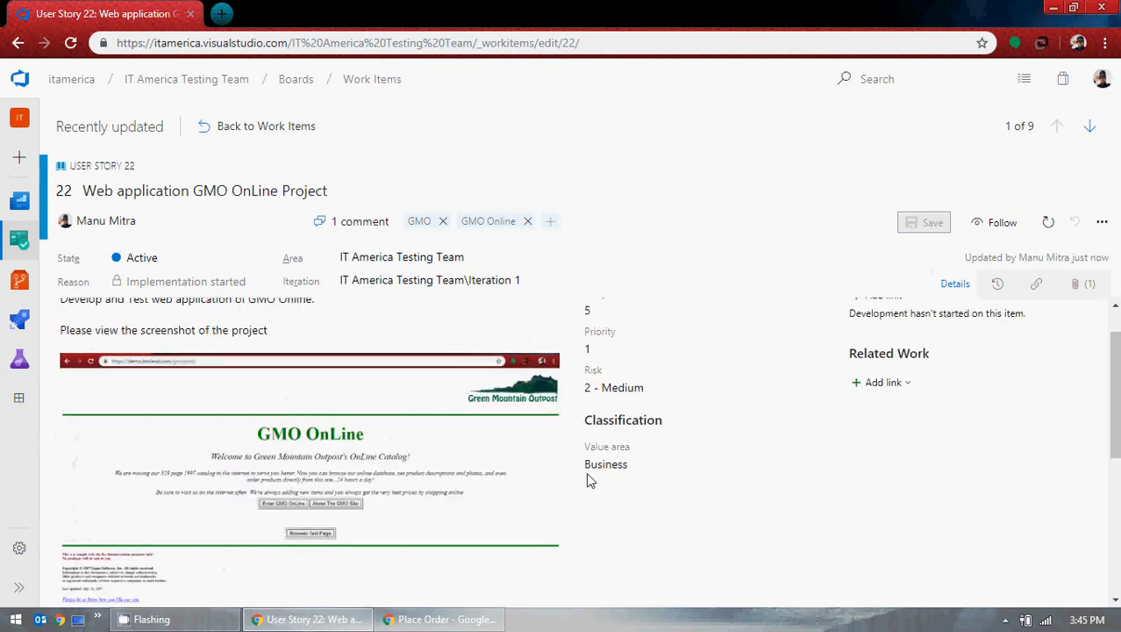
scroll(586, 474, down, 5)
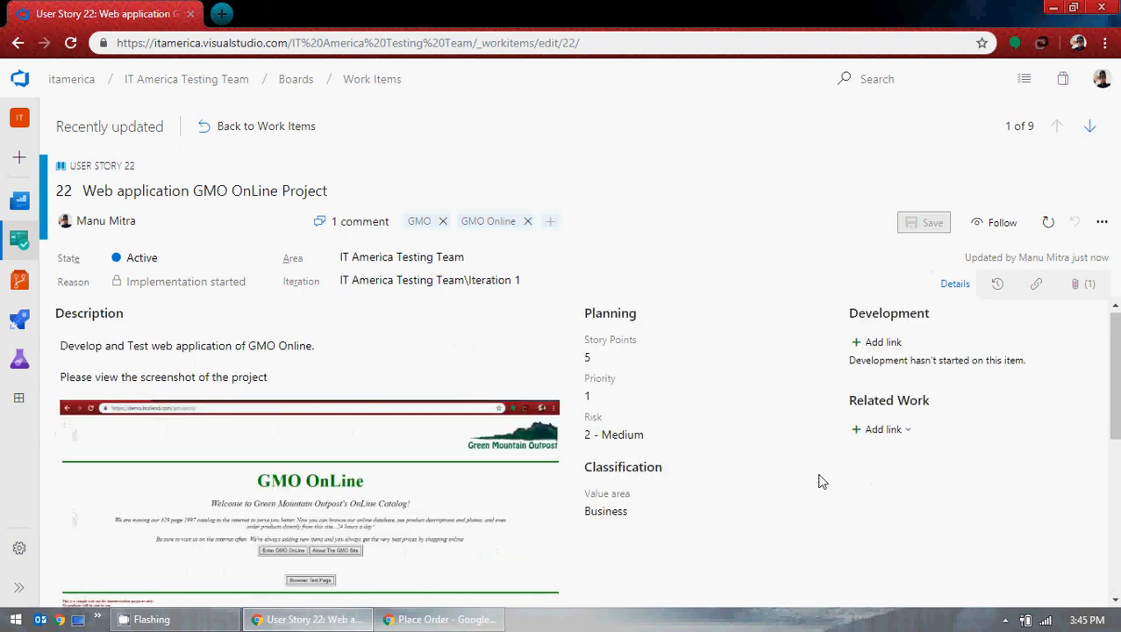
scroll(875, 488, up, 8)
click(301, 132)
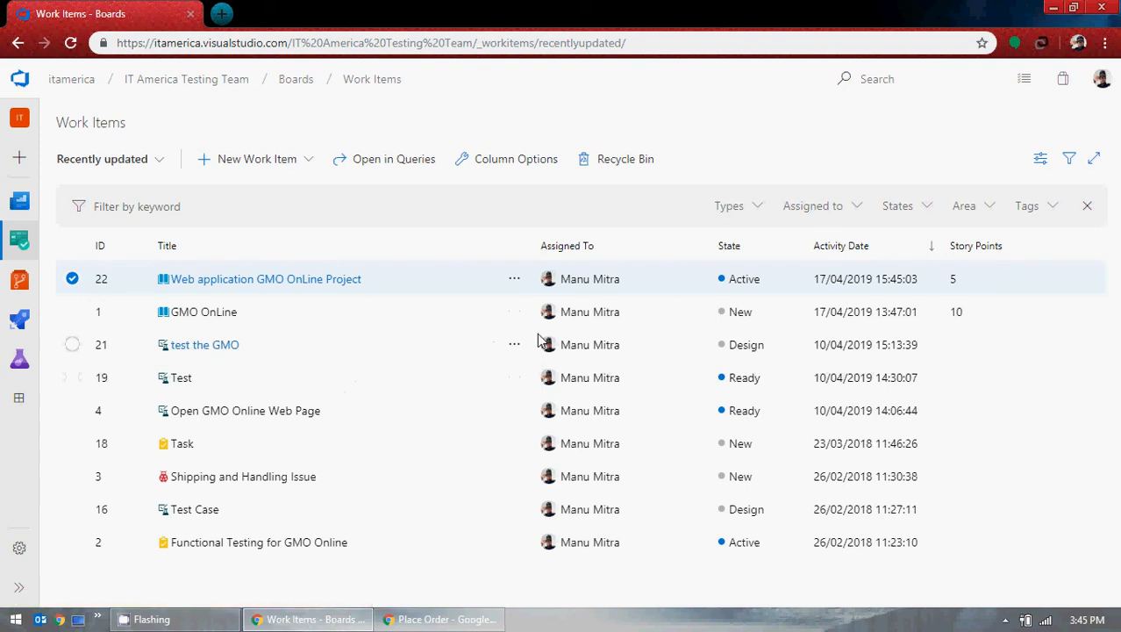
click(240, 157)
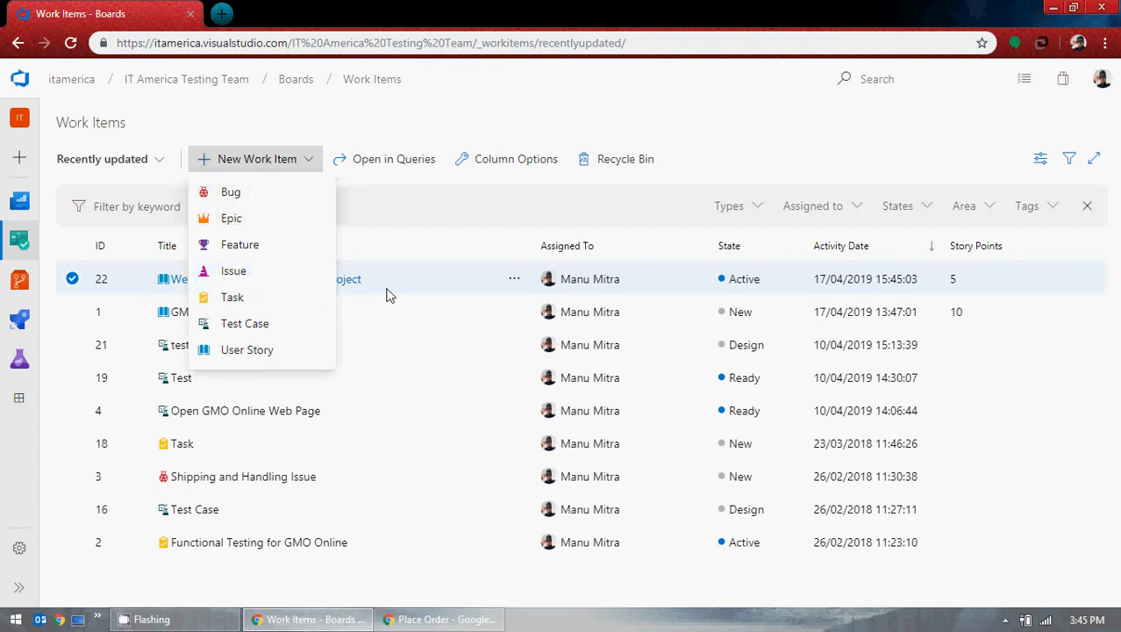
click(800, 130)
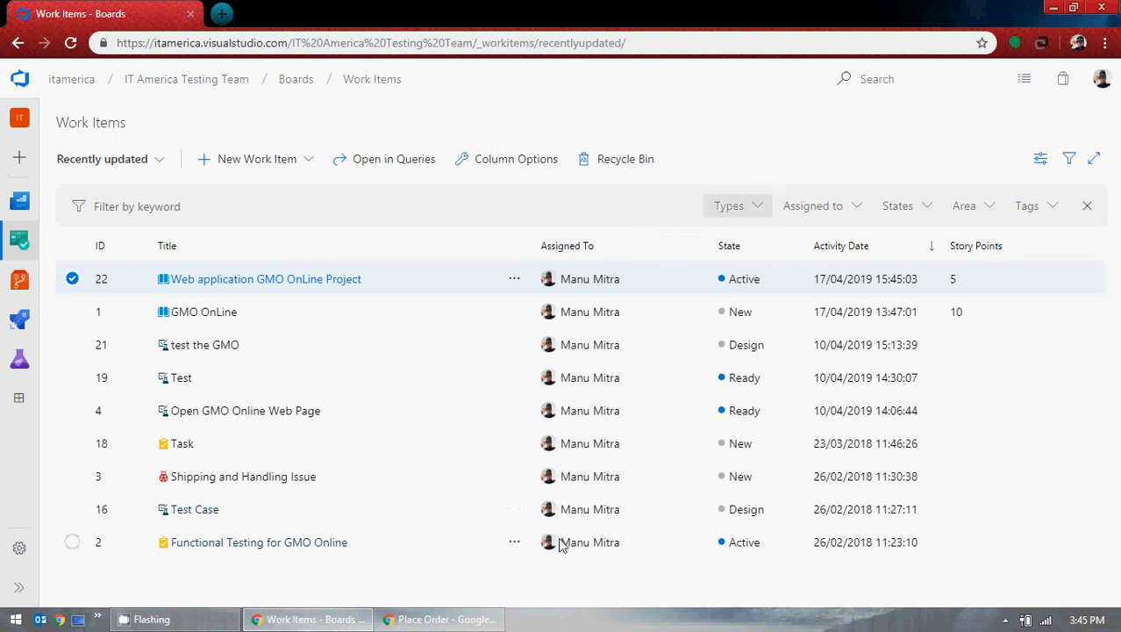
Step: Go back to the GMO OnLine site's welcome page in the other browser window, and view the screenshot in user story 22's description
click(439, 619)
click(14, 44)
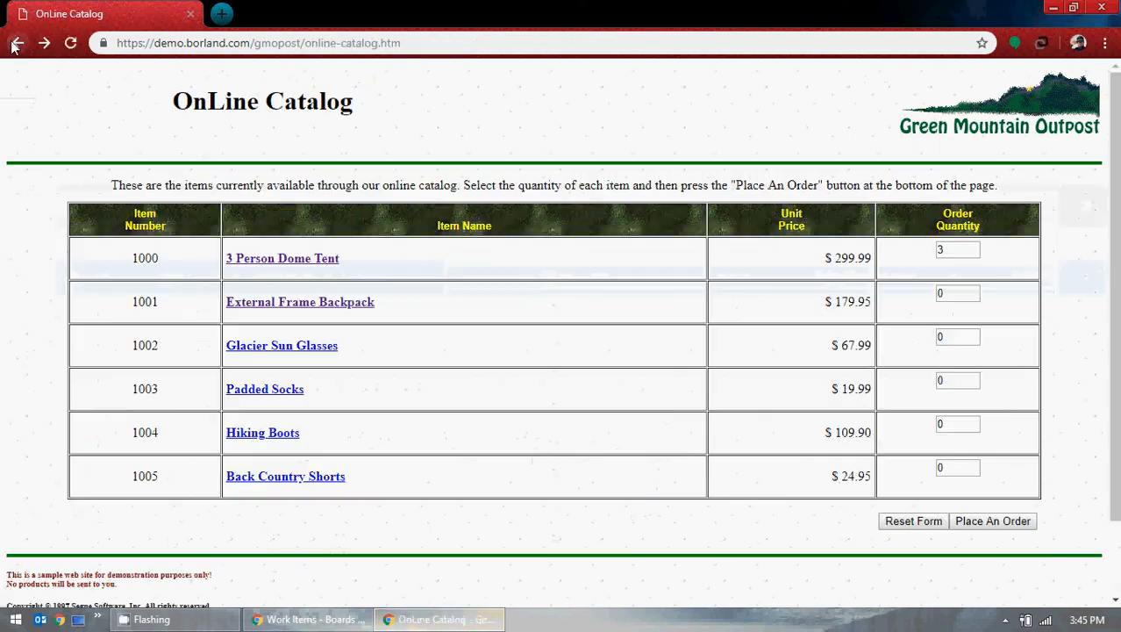
click(15, 44)
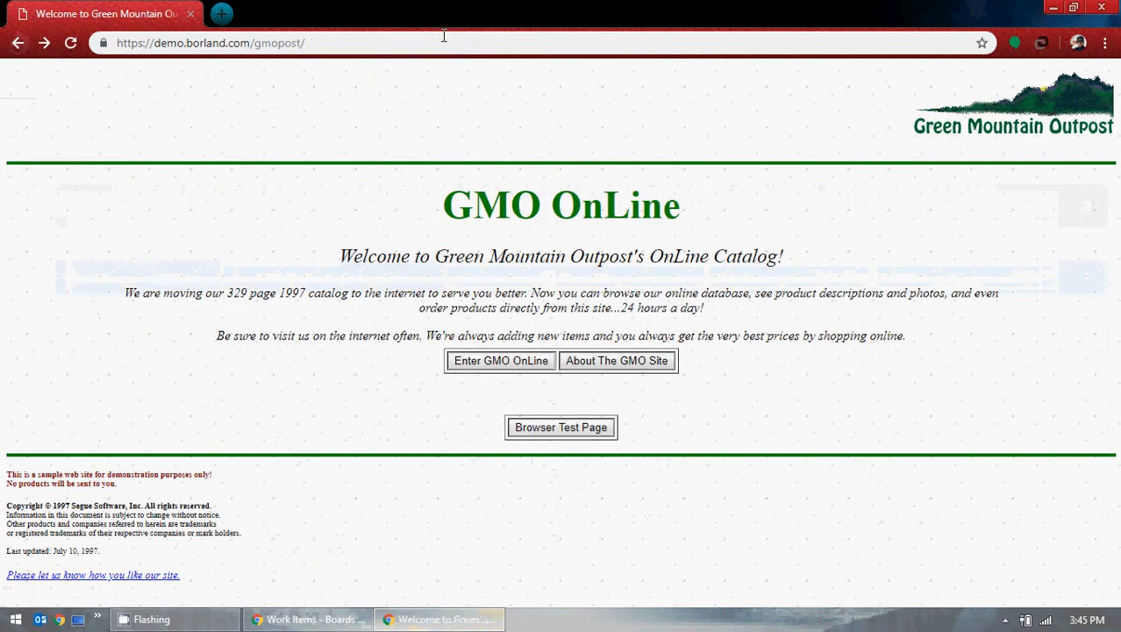
click(488, 623)
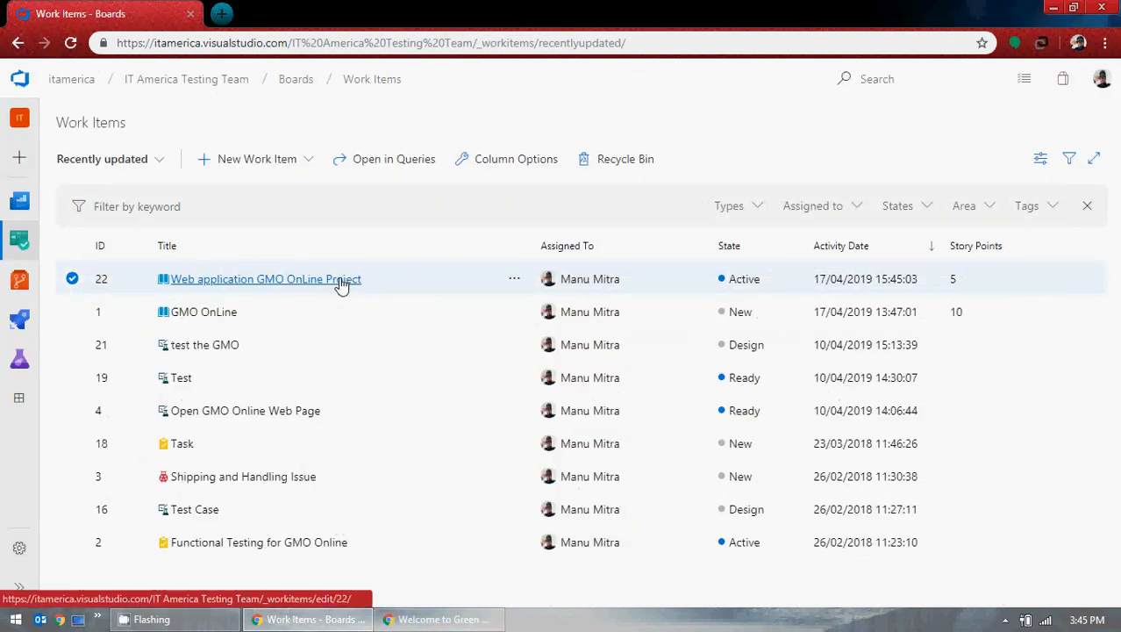
click(341, 293)
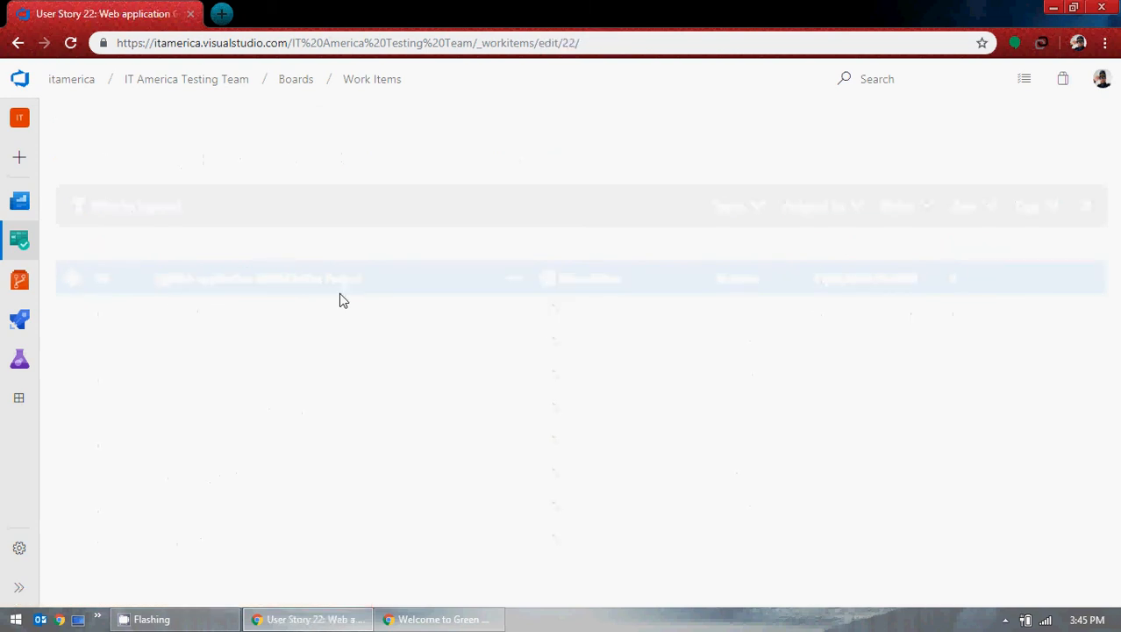
scroll(387, 418, down, 2)
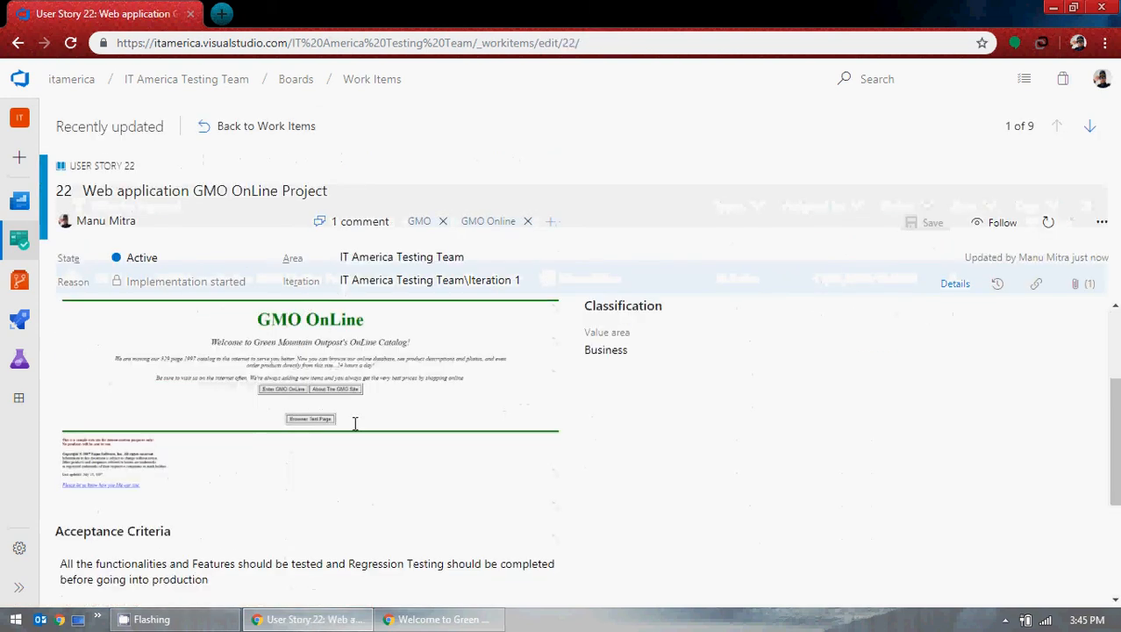
scroll(356, 424, up, 2)
Step: View the online catalog on the GMO OnLine site, and return to the user story to review its acceptance criteria and discussion
click(449, 620)
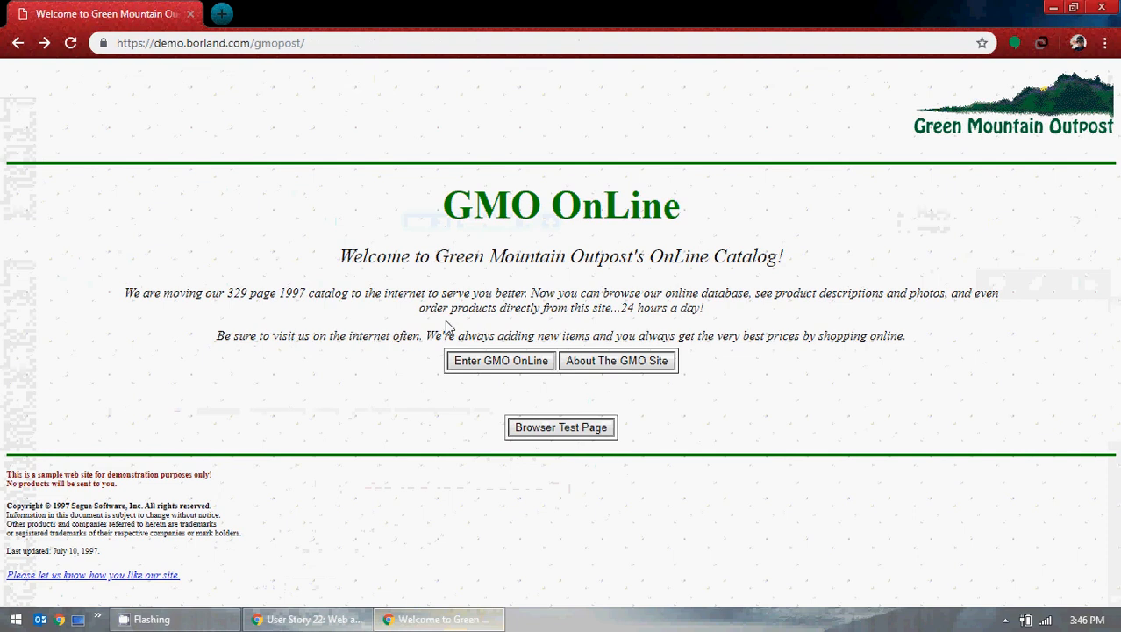
click(481, 365)
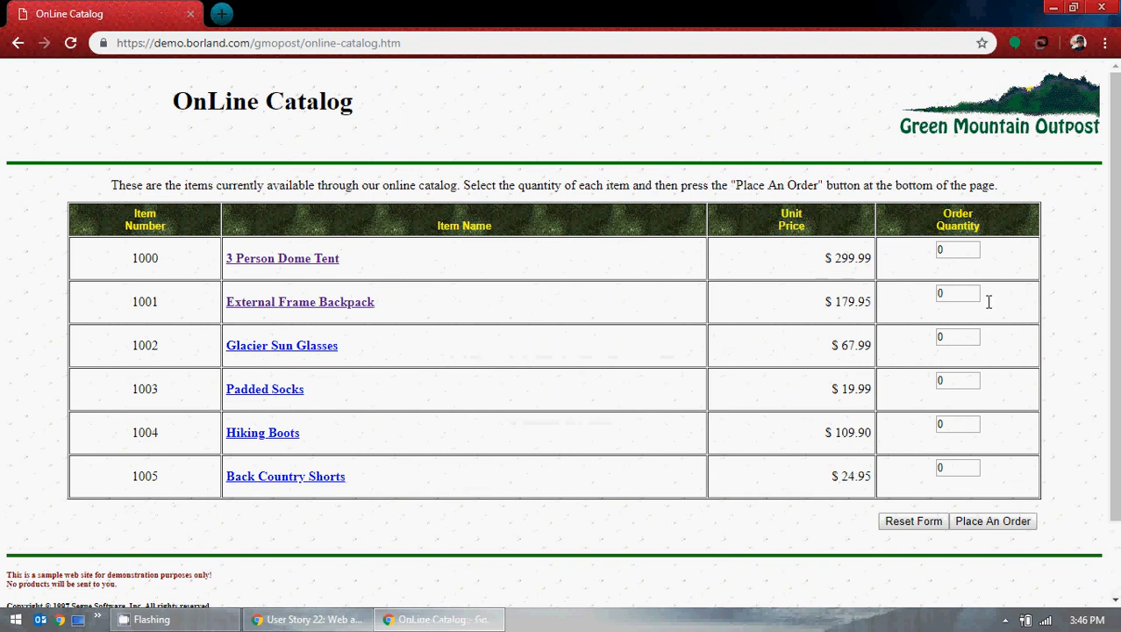
double_click(947, 250)
click(1053, 8)
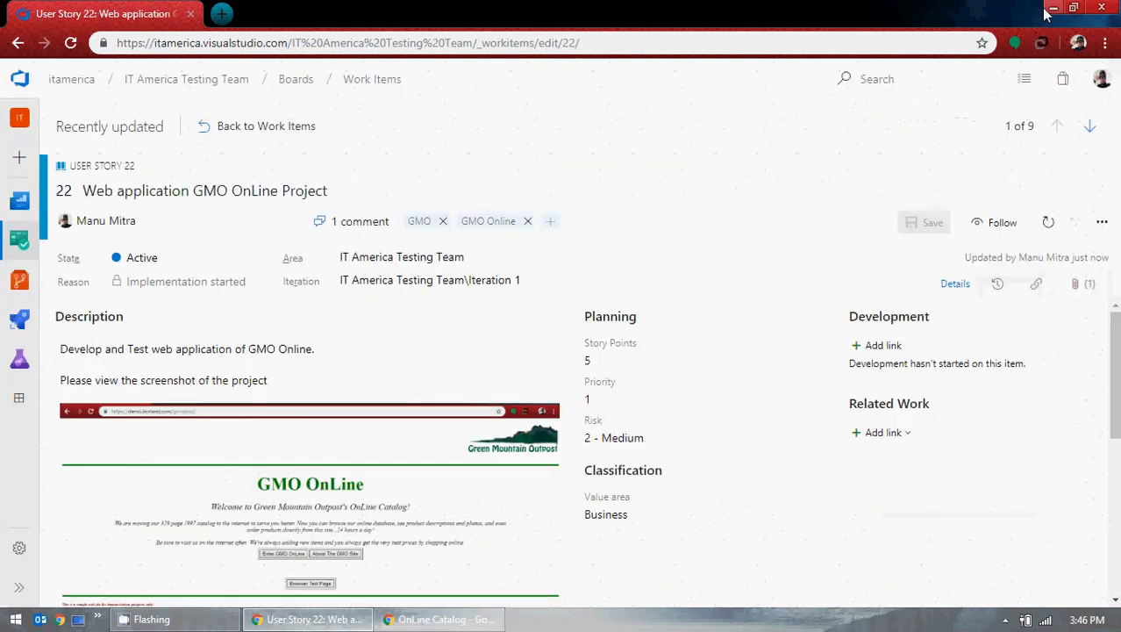
scroll(351, 422, down, 2)
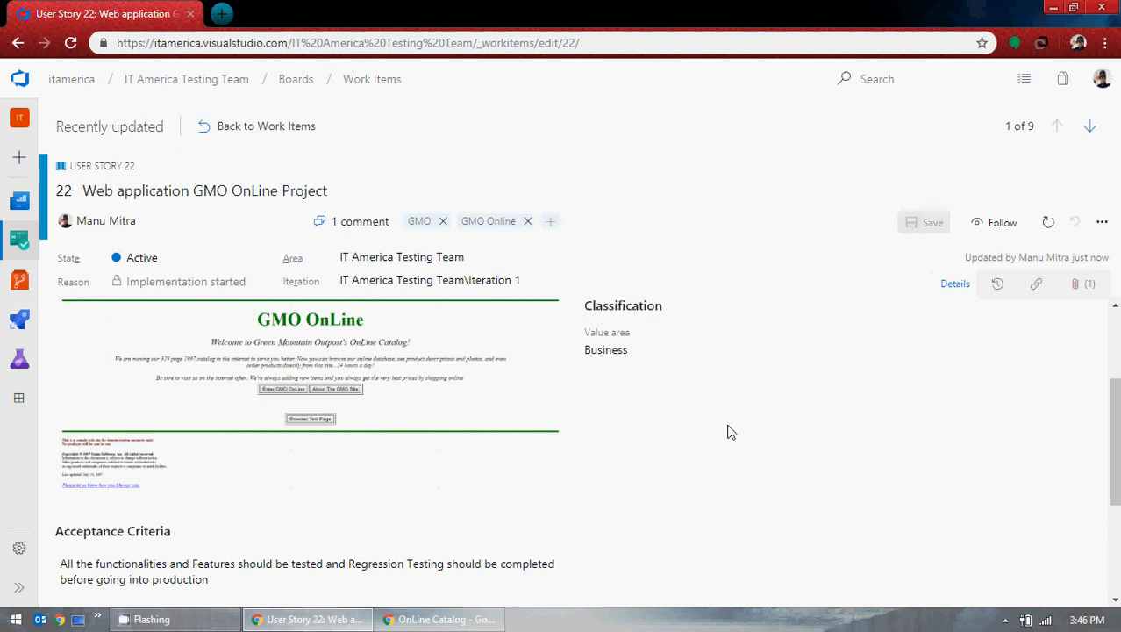
scroll(498, 336, down, 2)
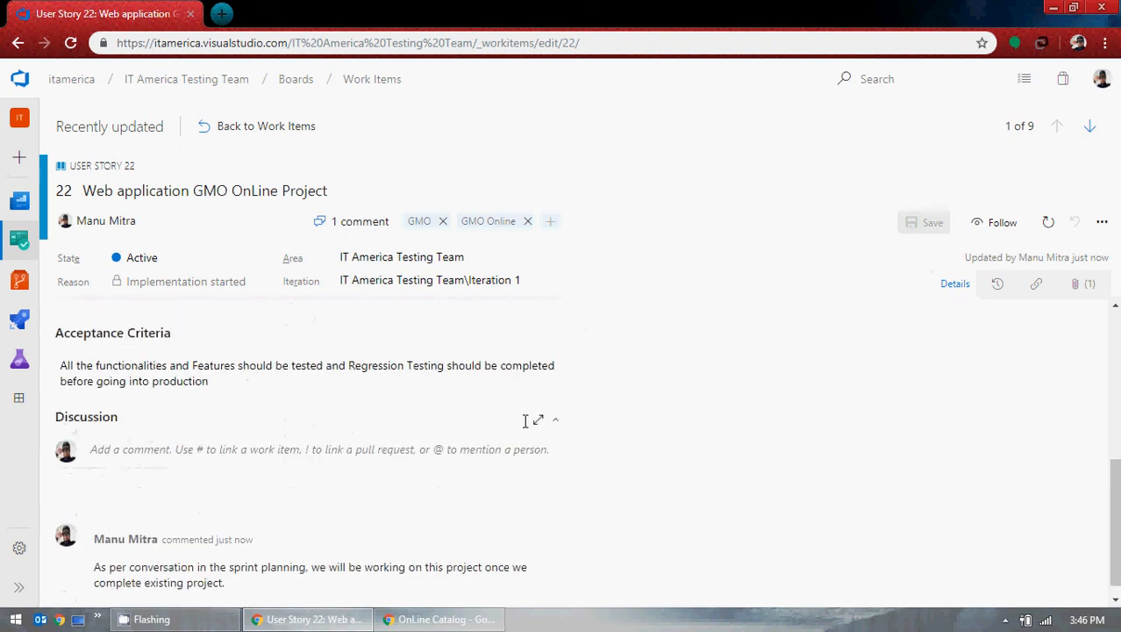
Step: Review the state graph and the logged changes in the history of user story 22
scroll(860, 376, up, 4)
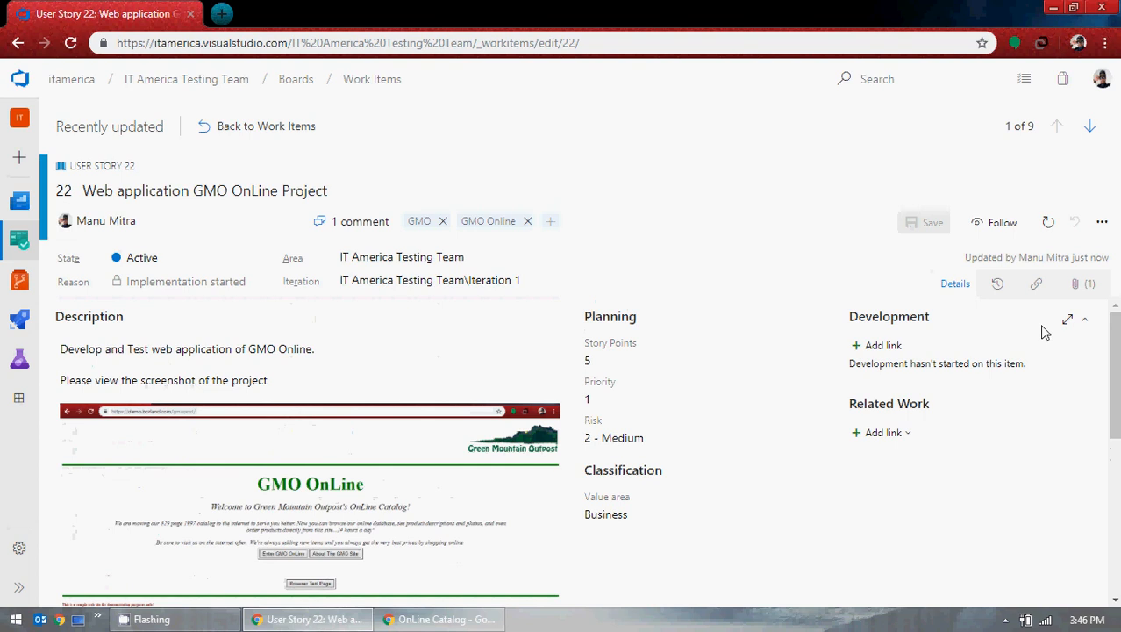
click(1000, 286)
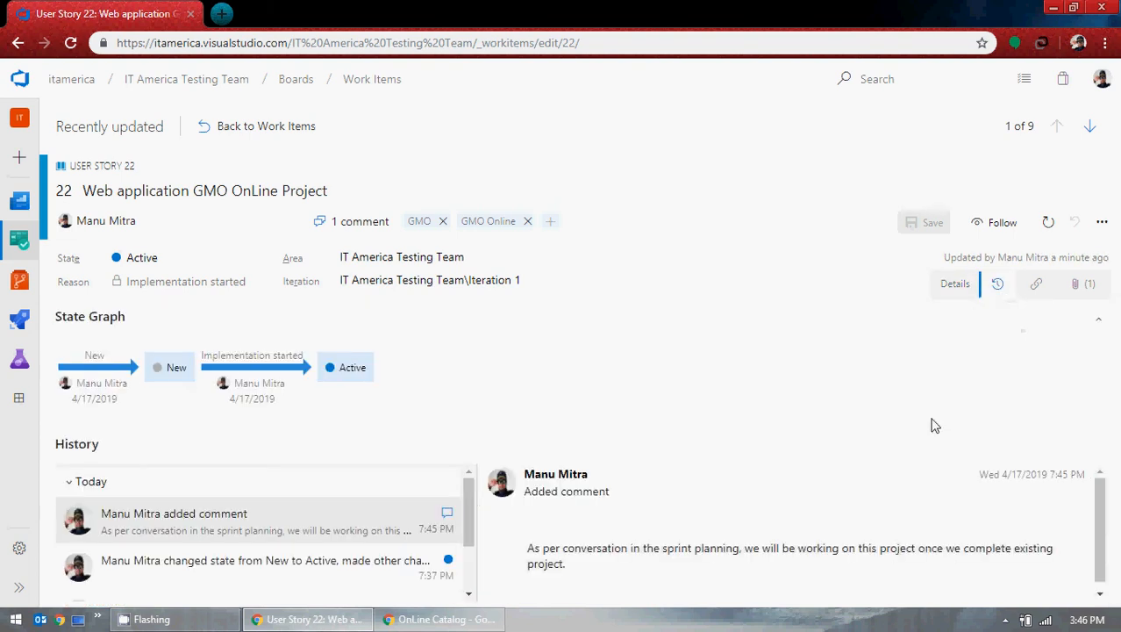
scroll(387, 535, down, 2)
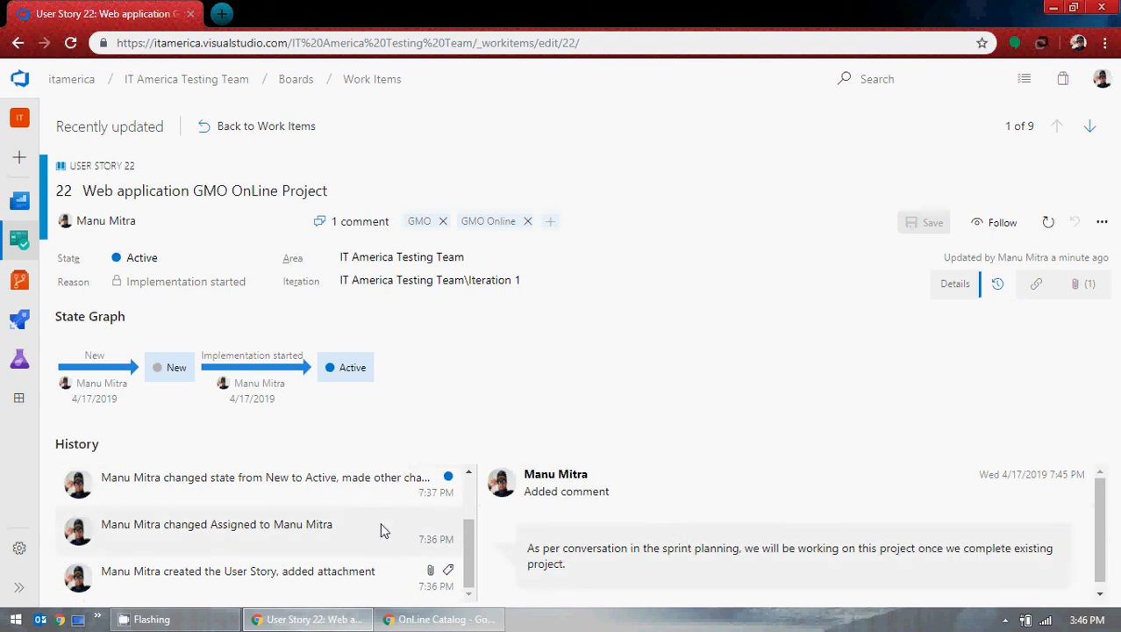
scroll(383, 529, up, 2)
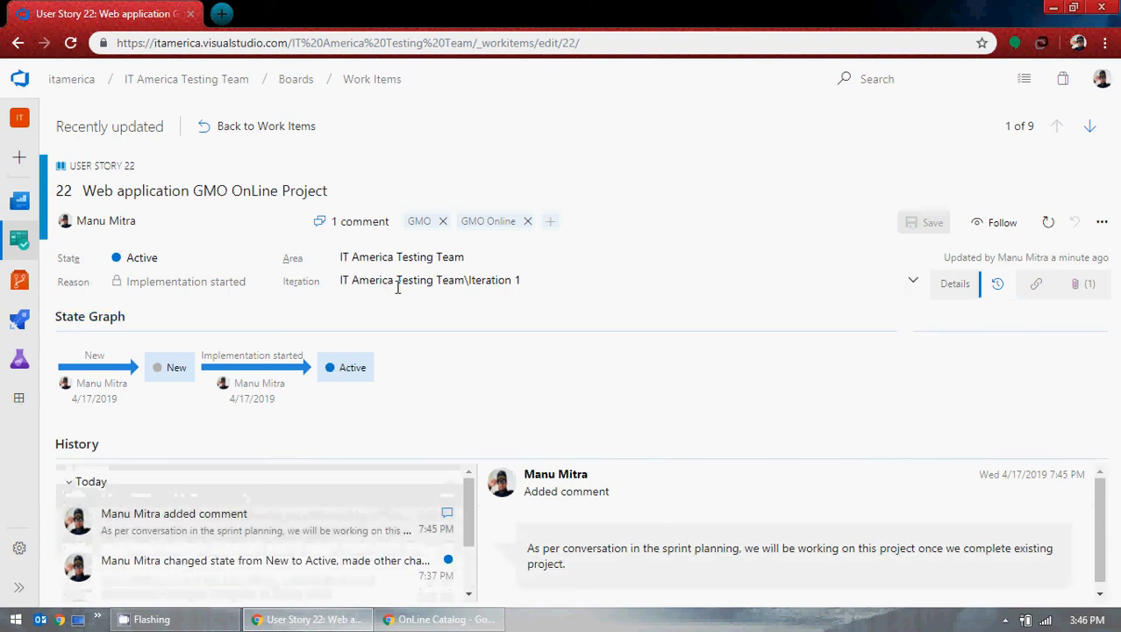
Step: Look at the iterations available for the user story, and collapse the State Graph section
click(913, 281)
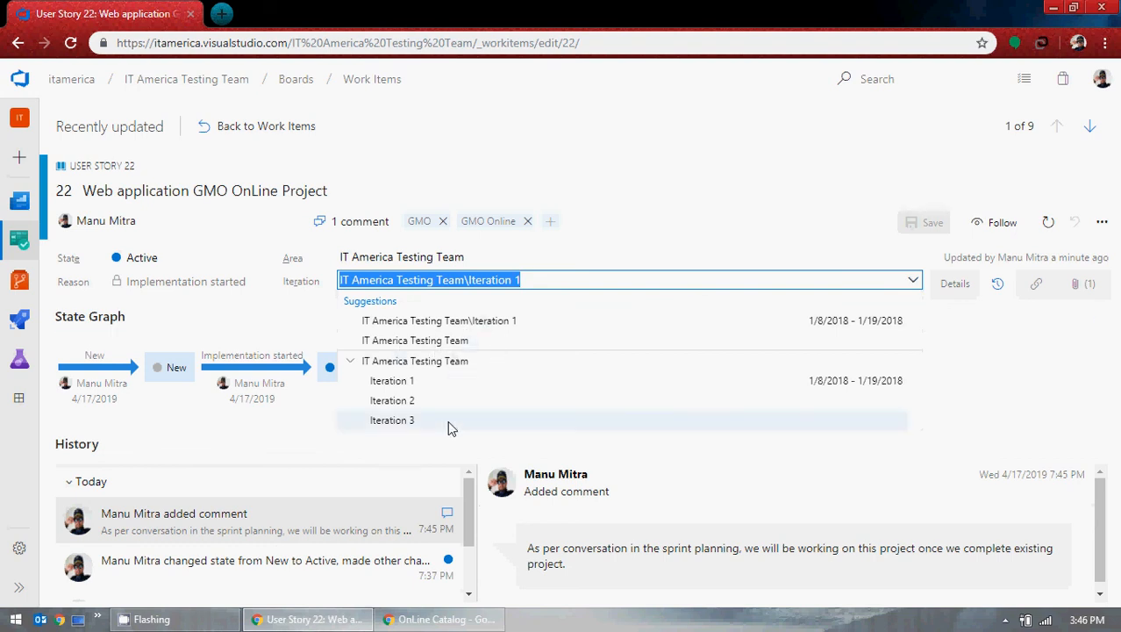
click(982, 339)
click(978, 338)
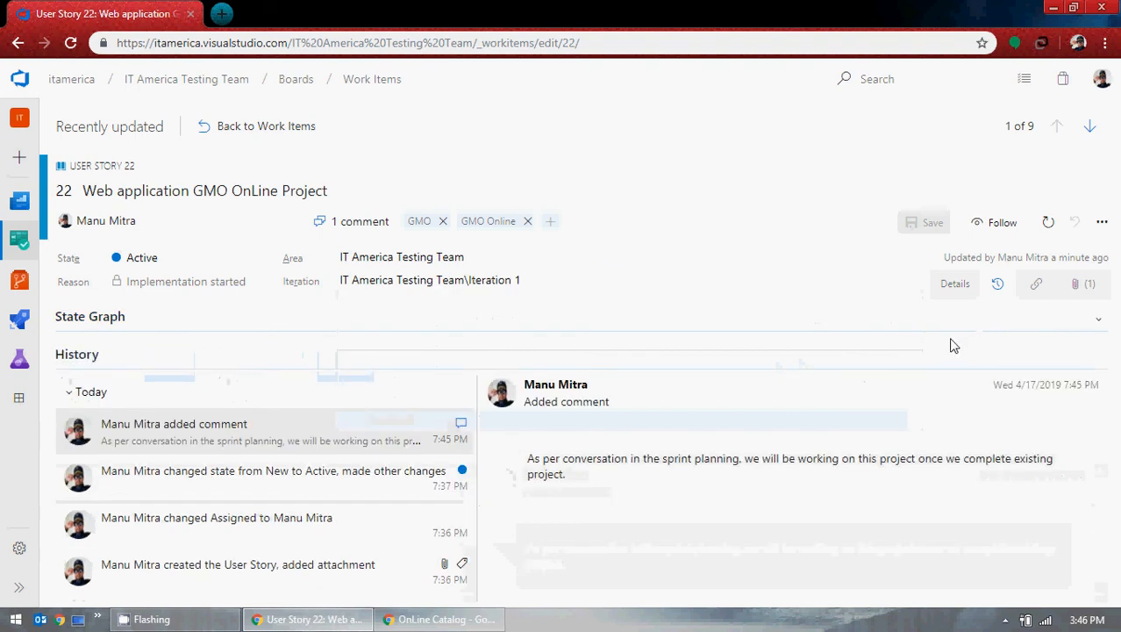
Step: Check the user story's links and attachments, and return to the work items list
click(1041, 290)
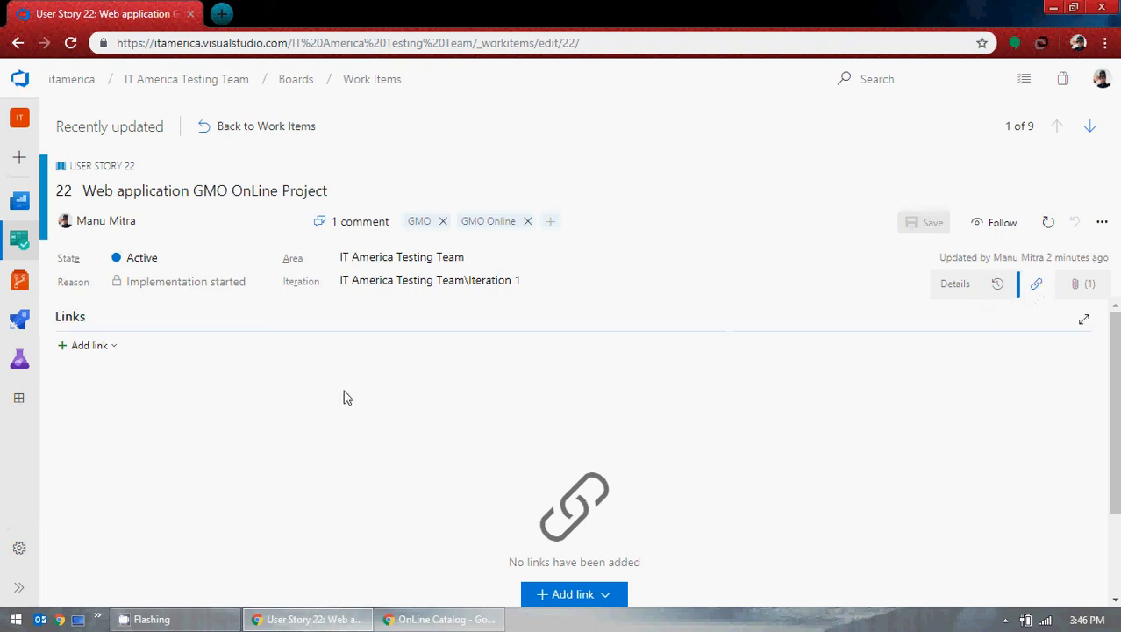
click(1084, 284)
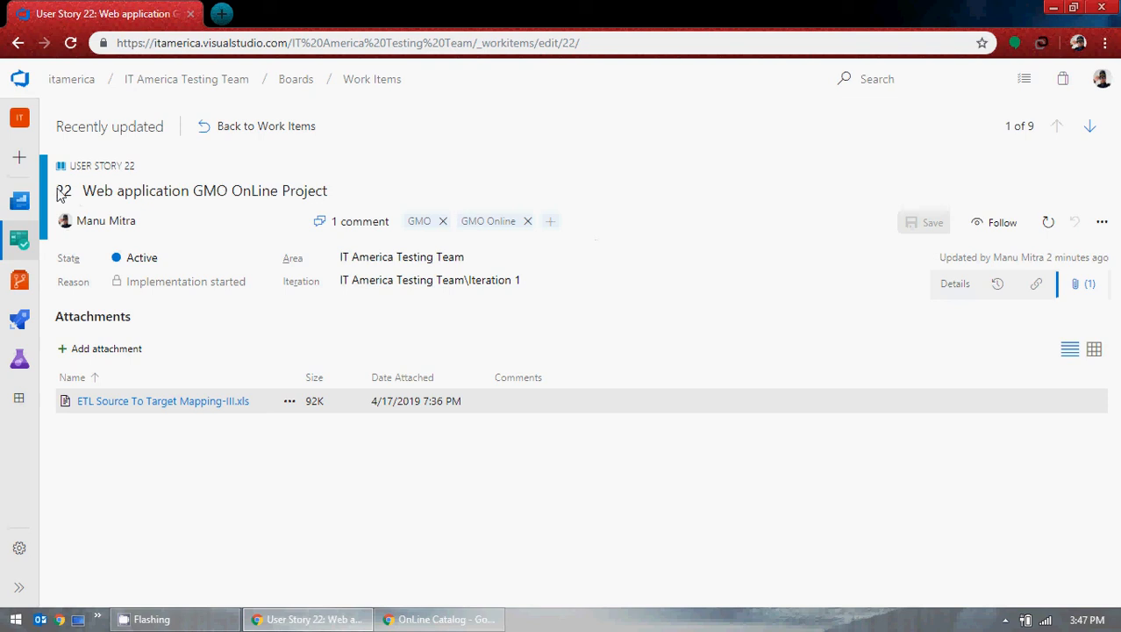
click(277, 128)
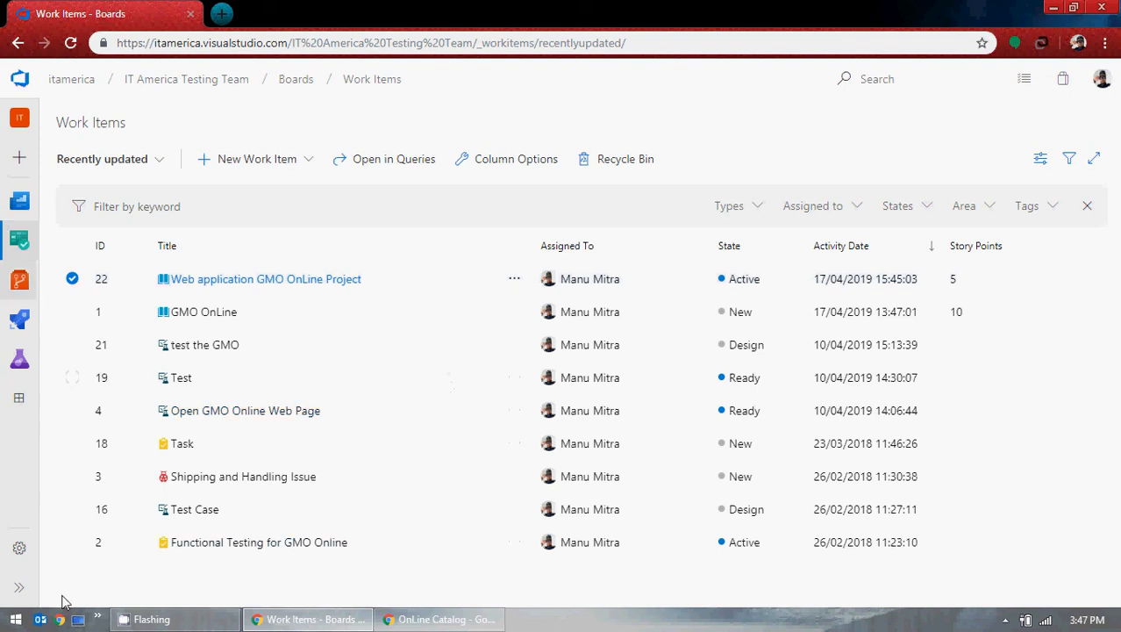
Step: View the team's sprint backlog and iteration planning, and return to the work items list with the navigation collapsed
click(19, 587)
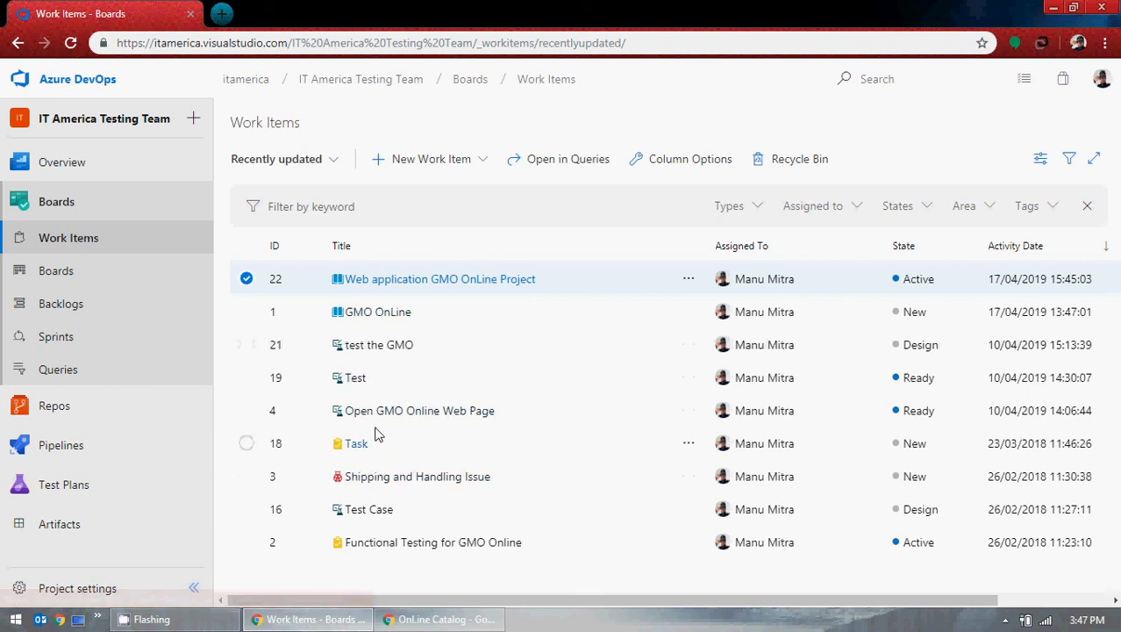
click(84, 343)
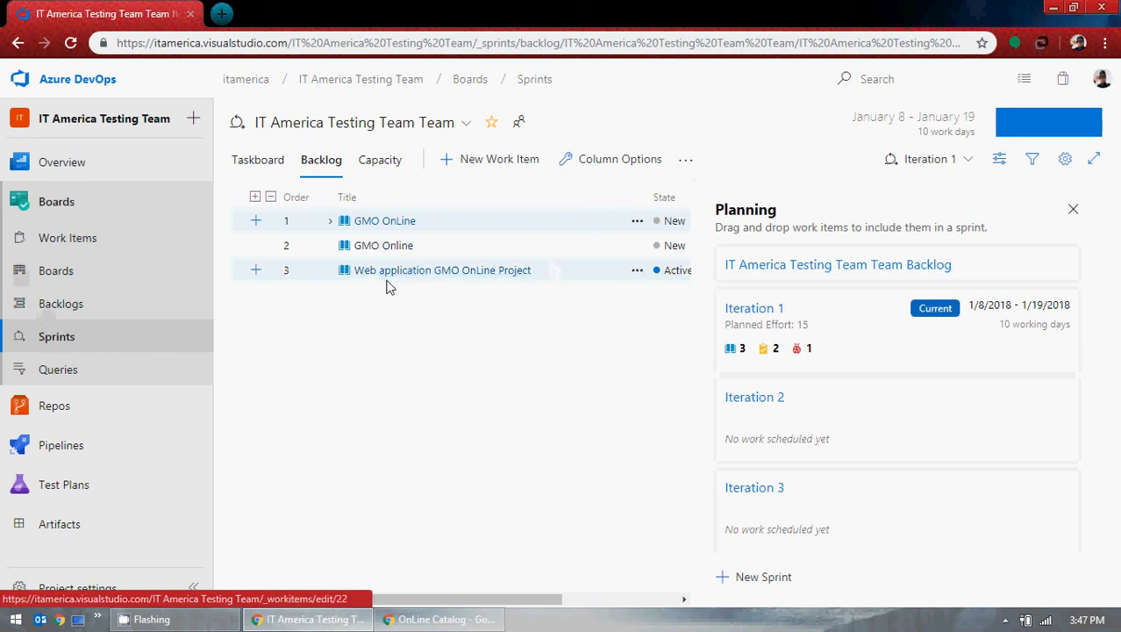
click(77, 239)
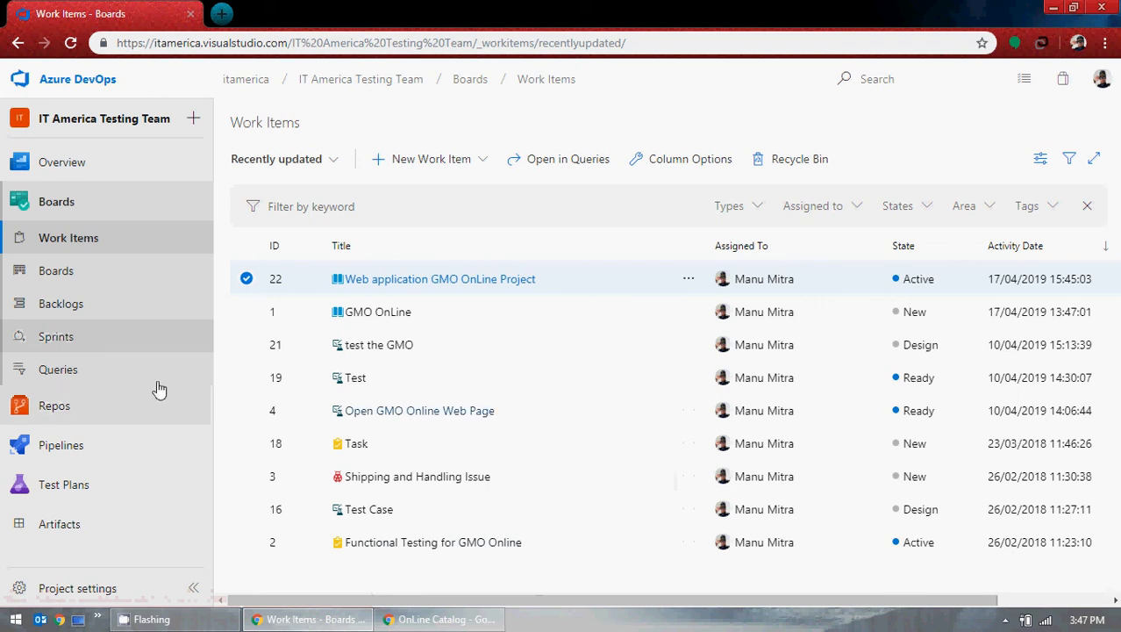
click(193, 587)
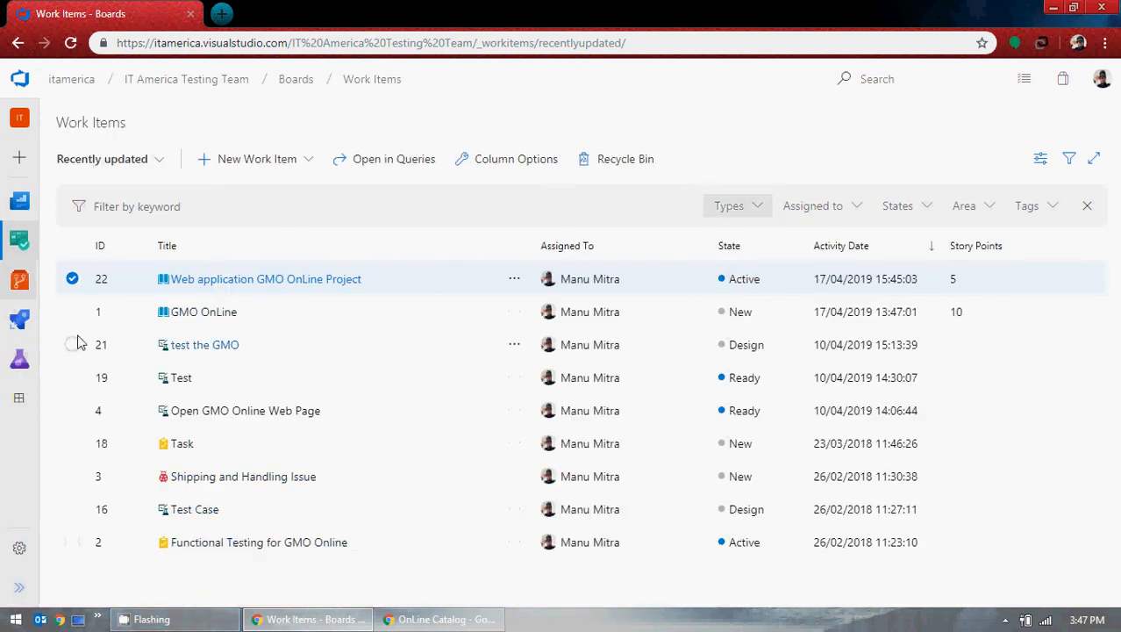
Step: Deselect work item 22 and look at the assignee and work item type filter options
click(72, 280)
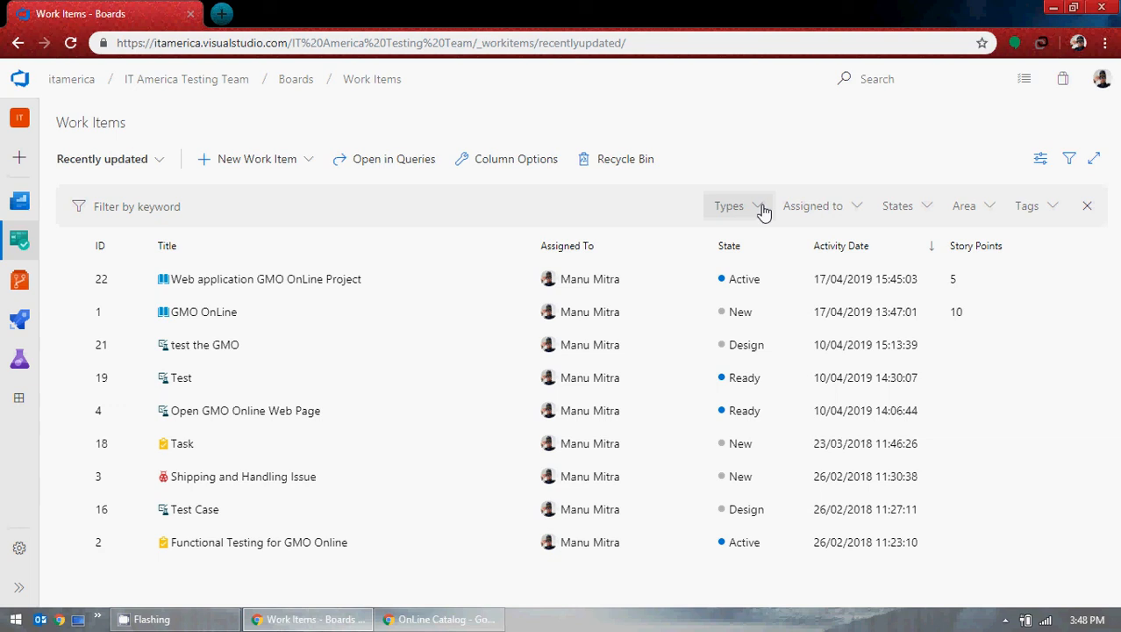
click(857, 211)
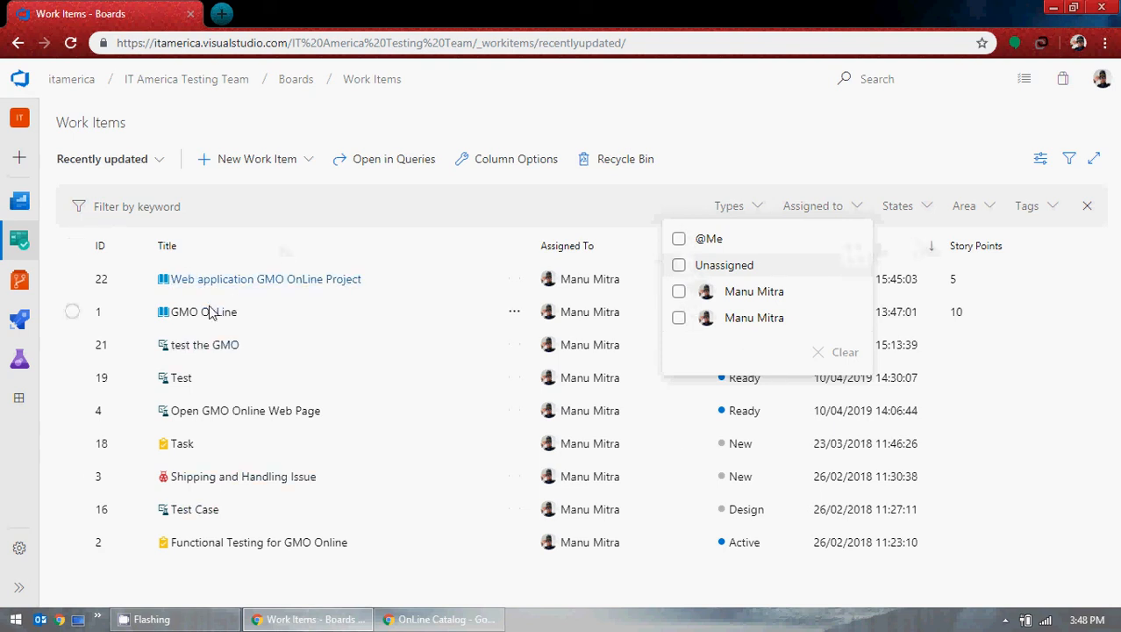
click(275, 577)
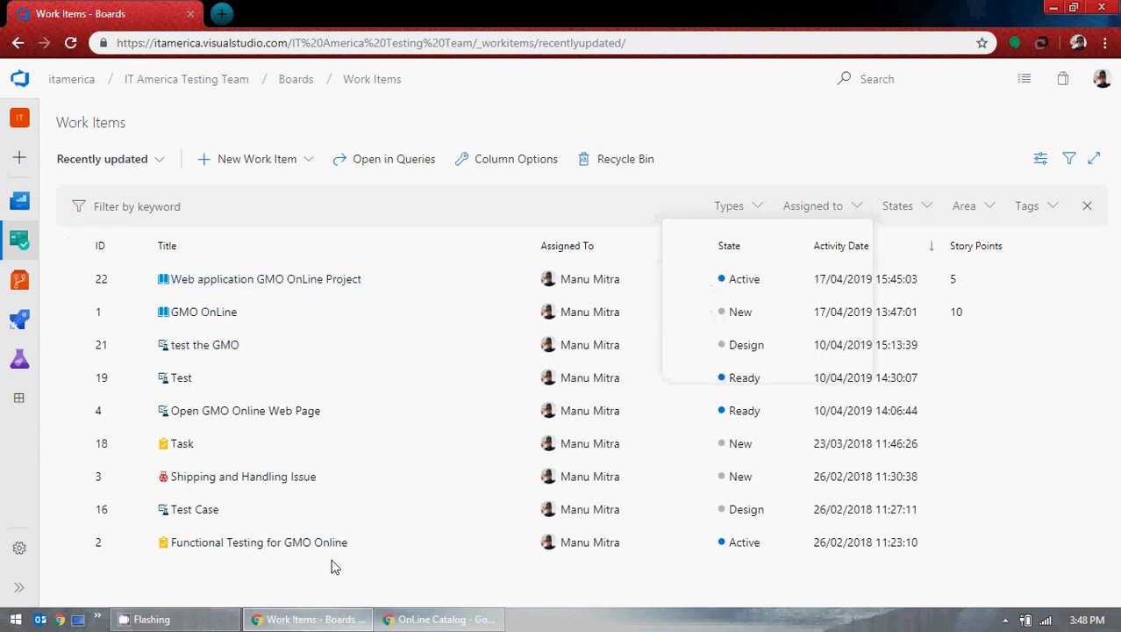
click(757, 212)
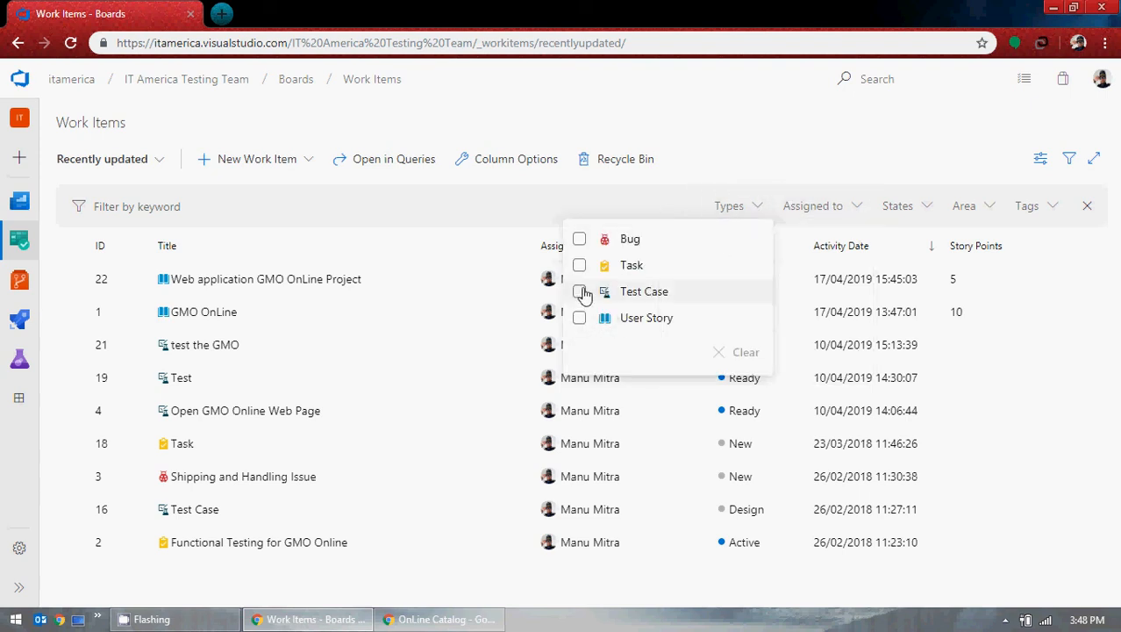
click(751, 581)
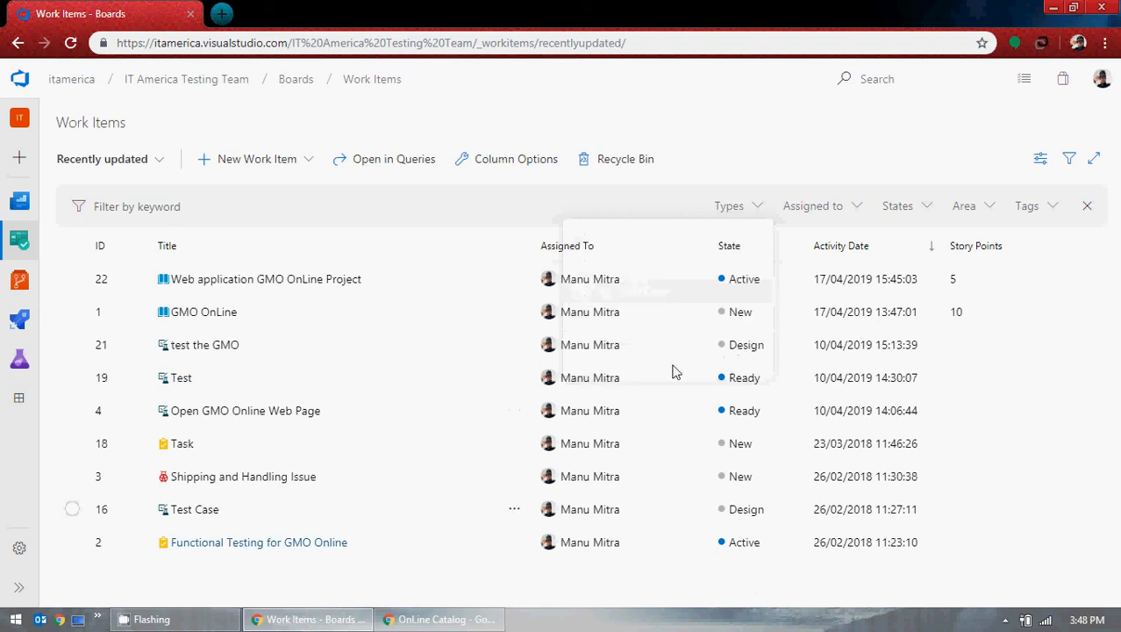
Step: Look at the state, area and tag filter options, and hide the filter bar of the work items list
click(928, 208)
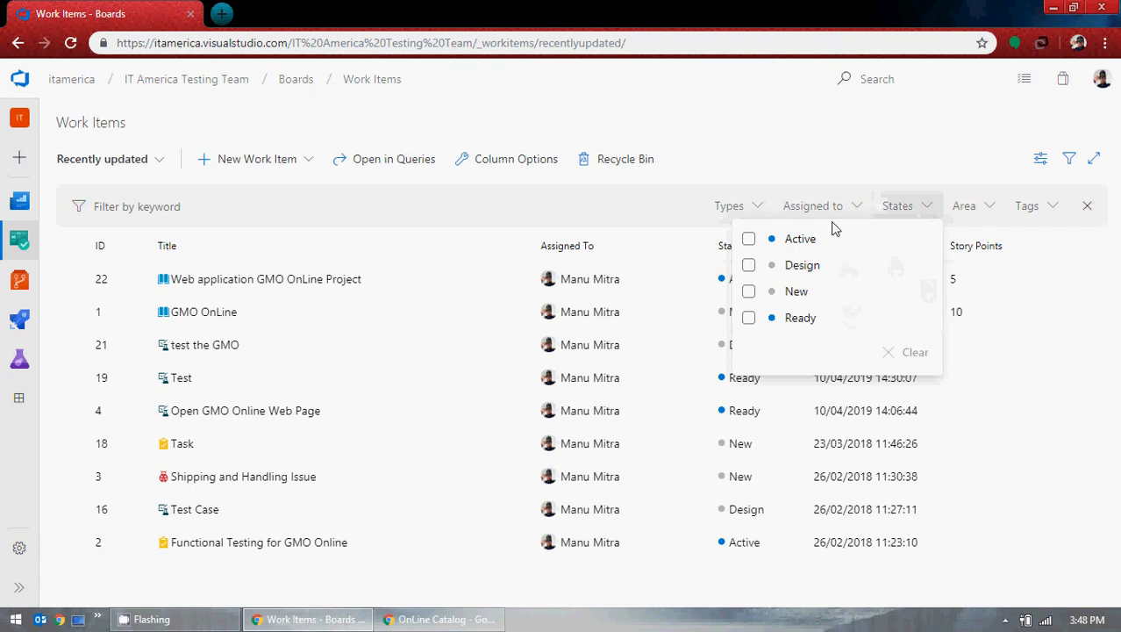
click(862, 584)
click(987, 218)
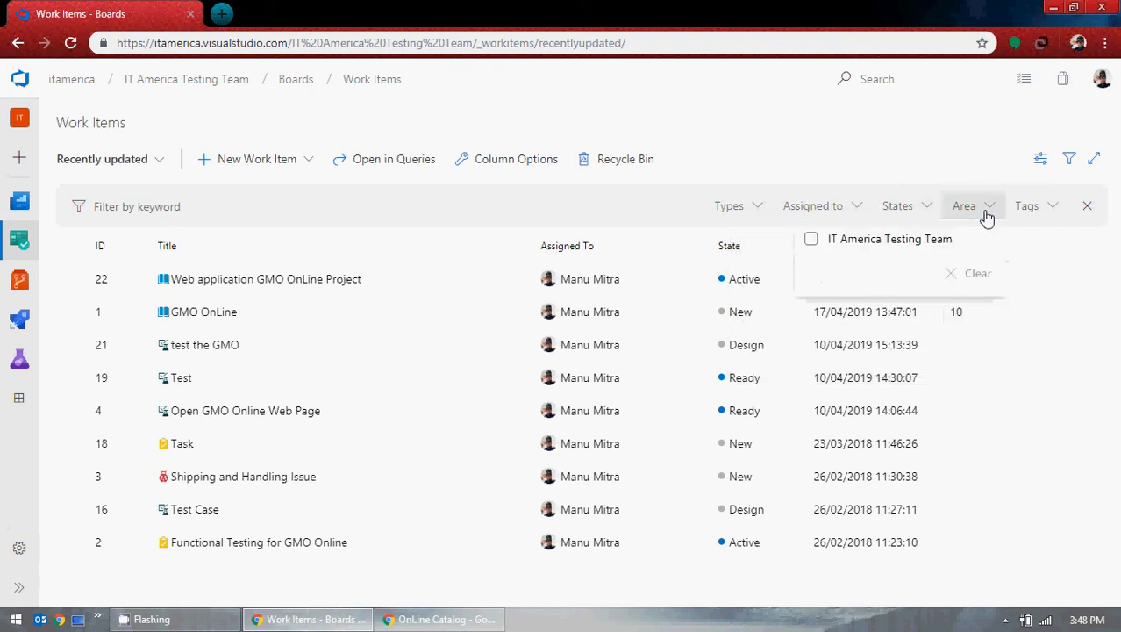
click(821, 576)
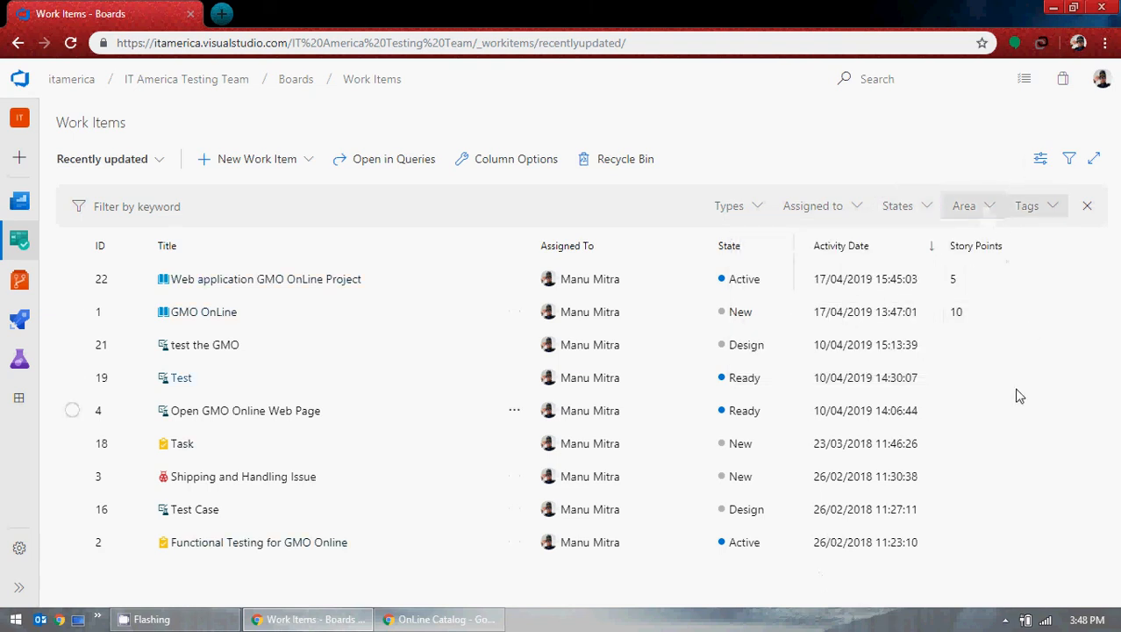
click(1057, 221)
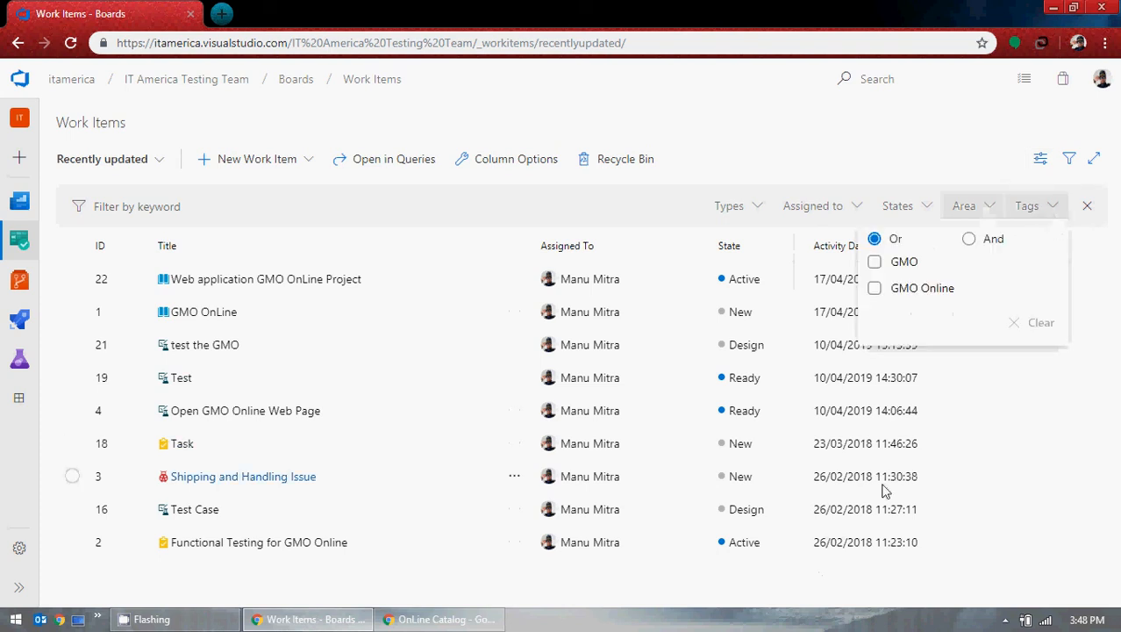
click(1088, 205)
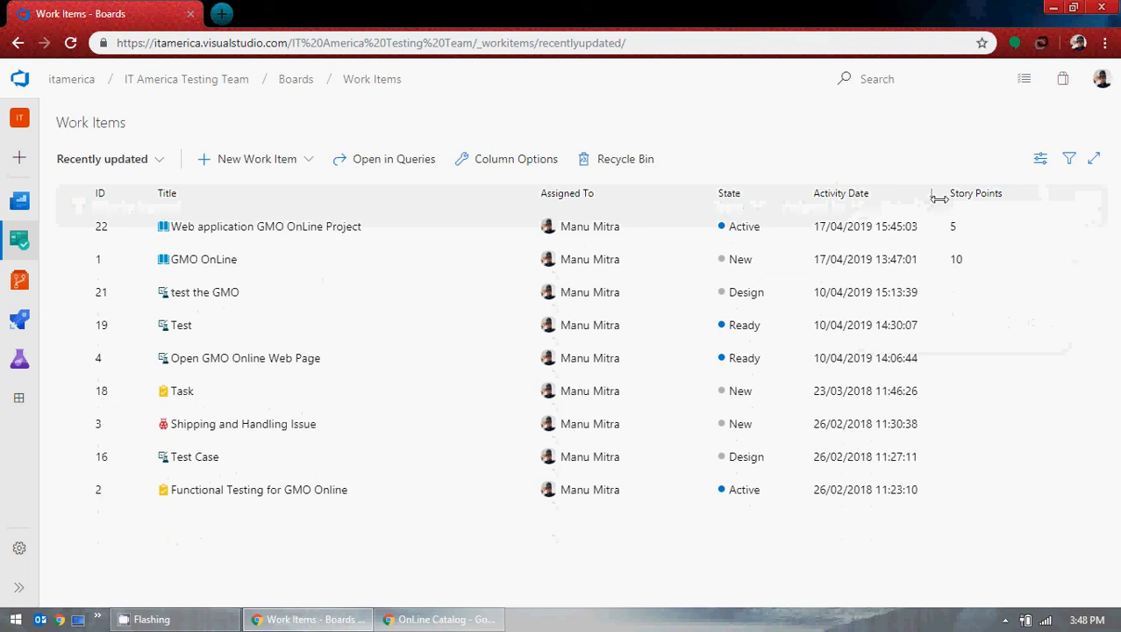
click(1069, 162)
click(1069, 162)
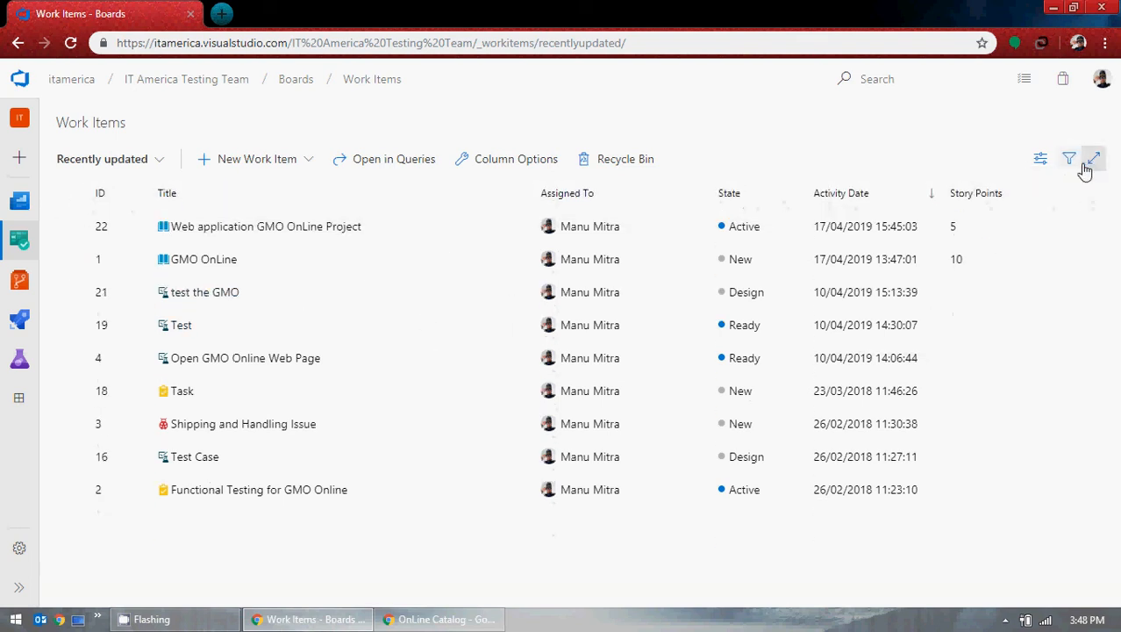
Step: Try showing completed work items in the list, and set them back to hidden
click(1042, 161)
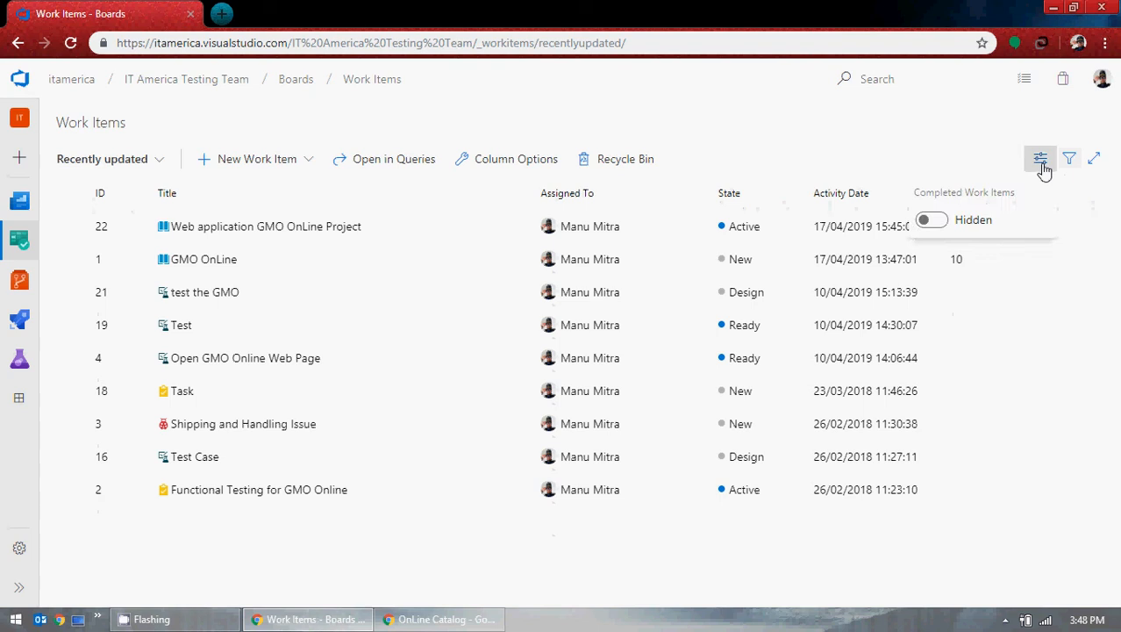
click(942, 221)
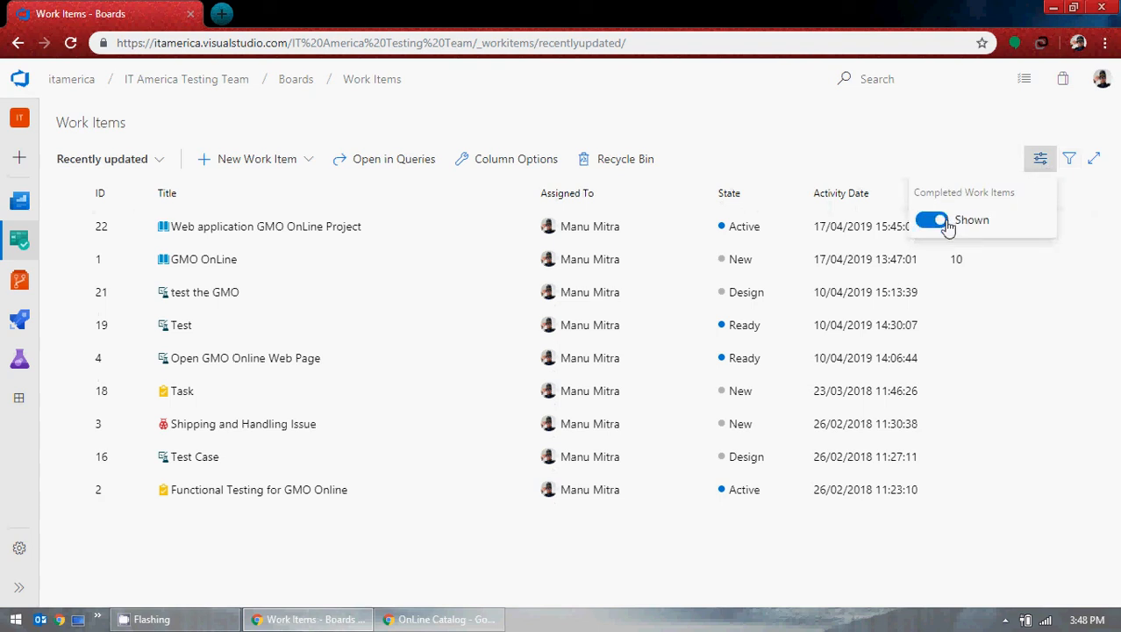
click(948, 226)
click(720, 124)
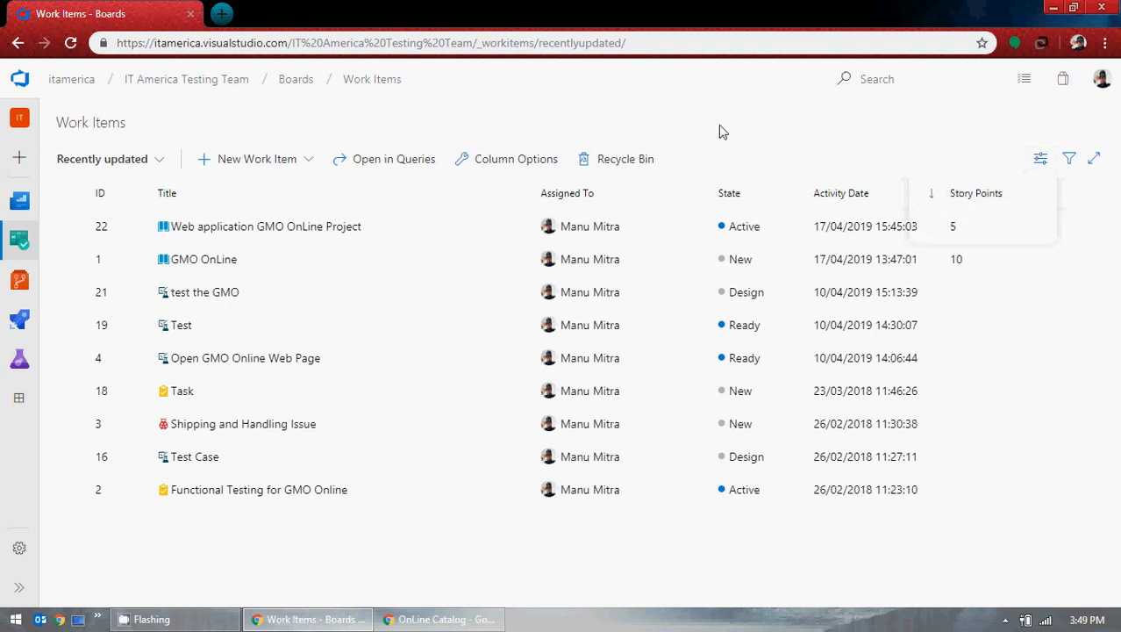
click(19, 587)
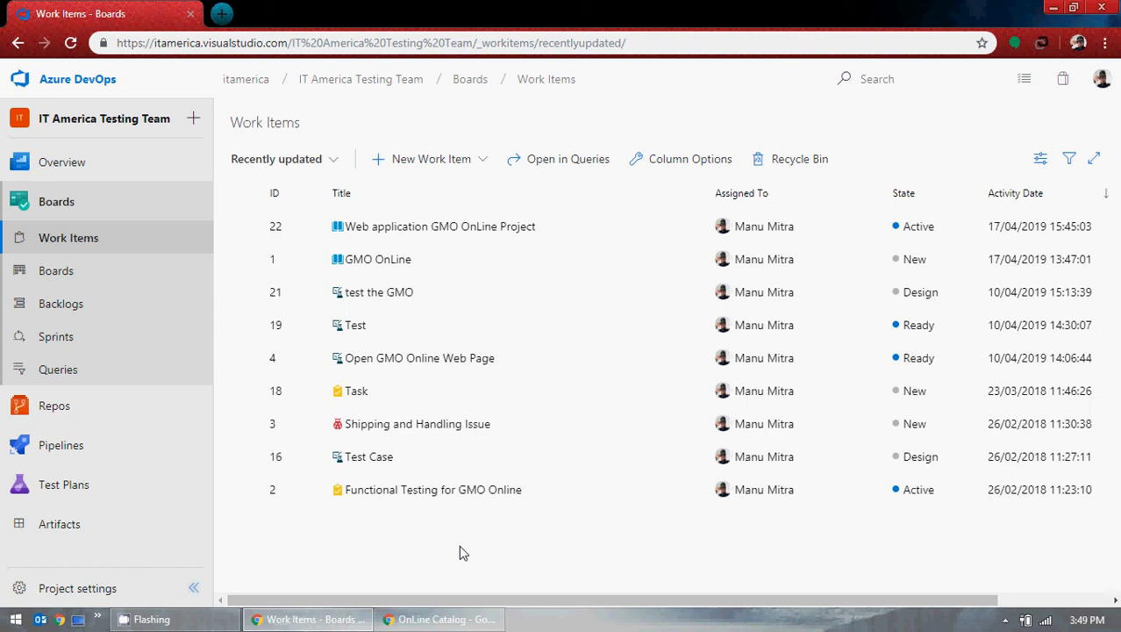
click(1006, 620)
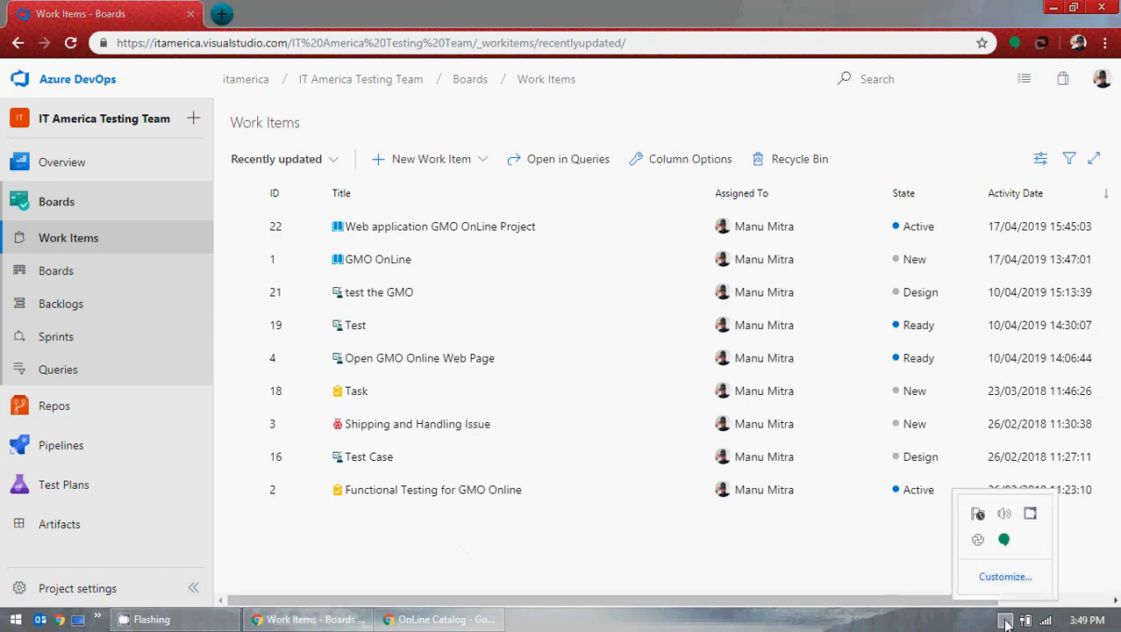
click(1031, 515)
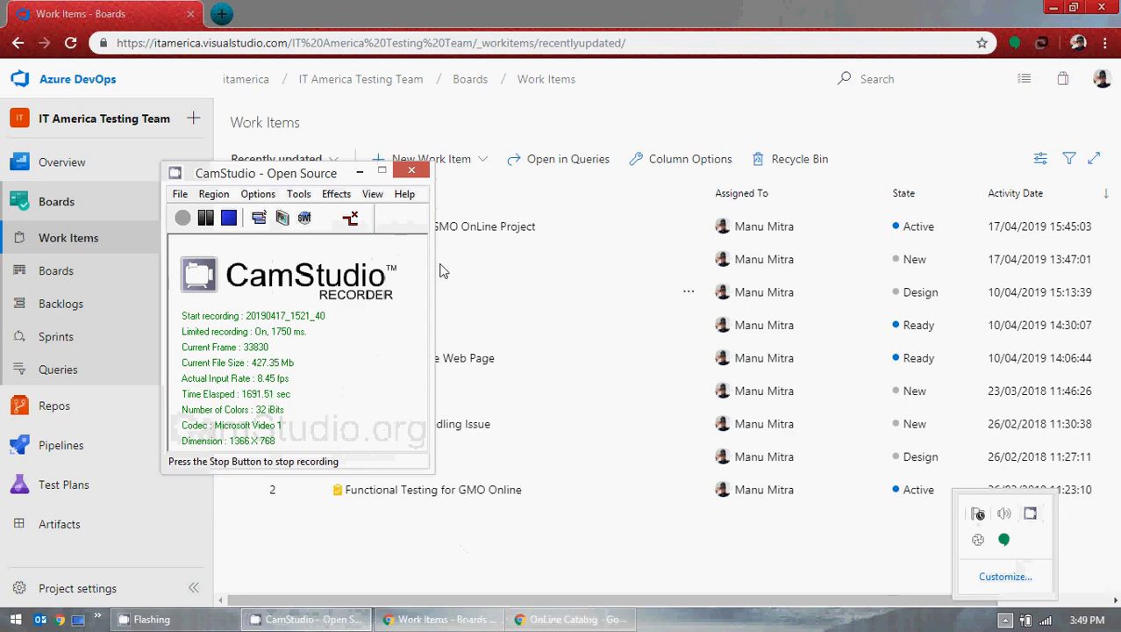